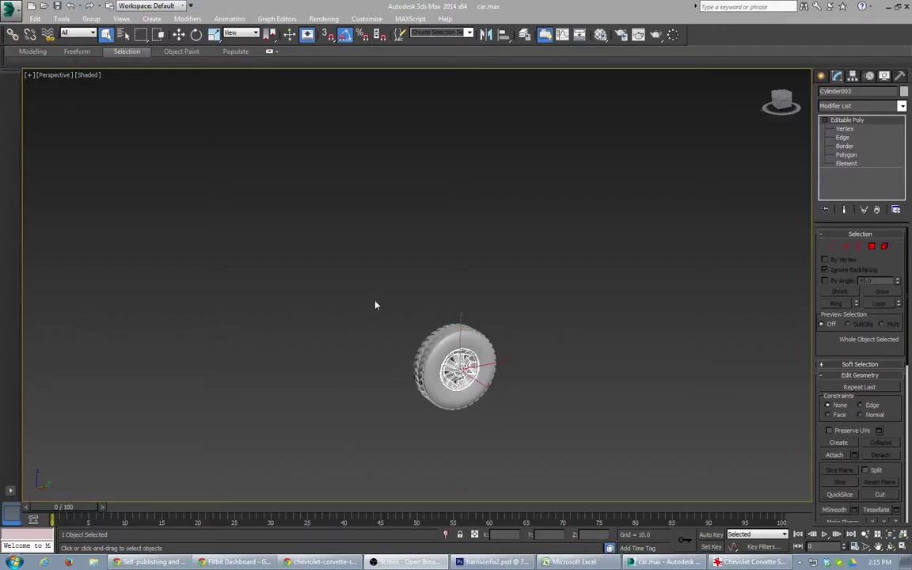
Clone the tire and rim together along the Y axis as one copy for a second wheel on the same side.
{"action": "left_click_drag", "start_coordinate": [383, 307], "coordinate": [507, 418]}
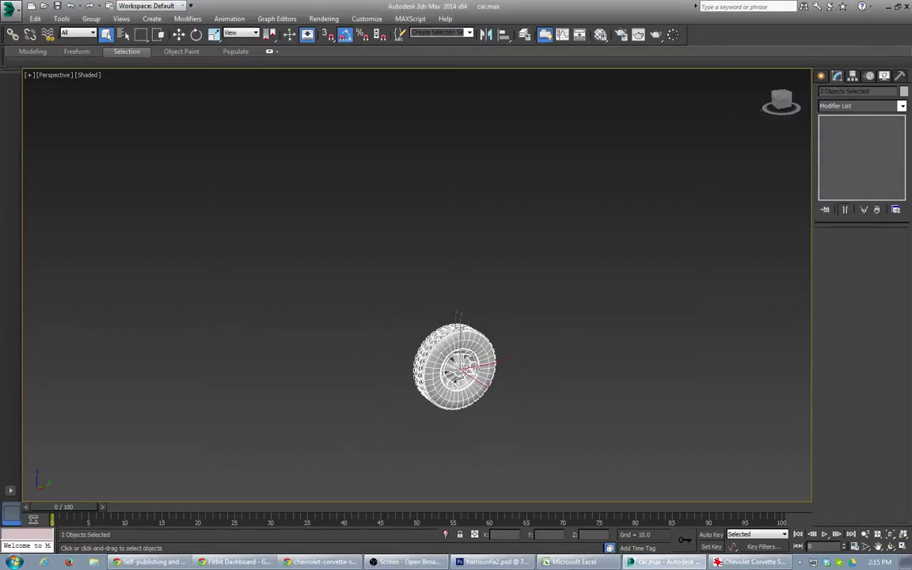
{"action": "key", "text": "w"}
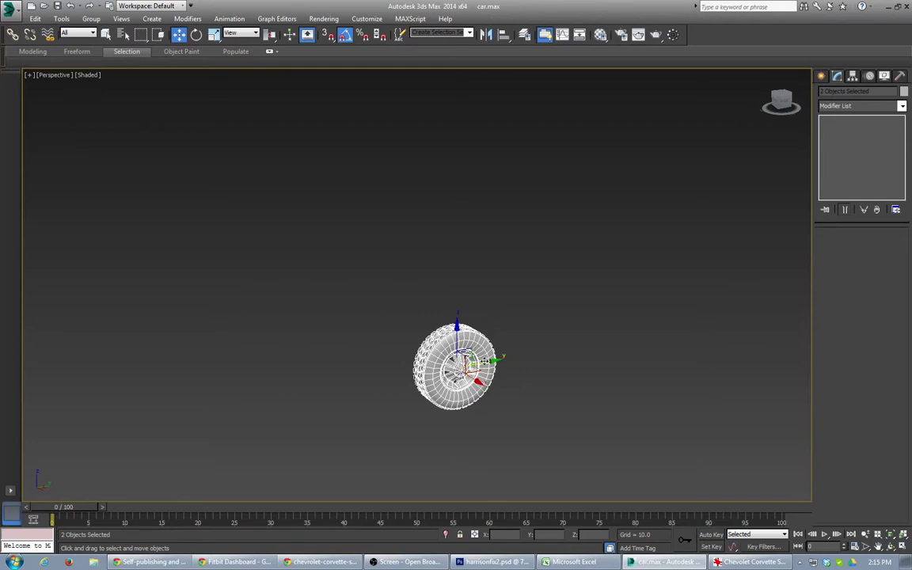
{"action": "mouse_move", "coordinate": [485, 361]}
{"action": "left_mouse_down", "text": "shift"}
{"action": "mouse_move", "coordinate": [792, 309]}
{"action": "mouse_move", "coordinate": [822, 269]}
{"action": "left_mouse_up", "text": "shift"}
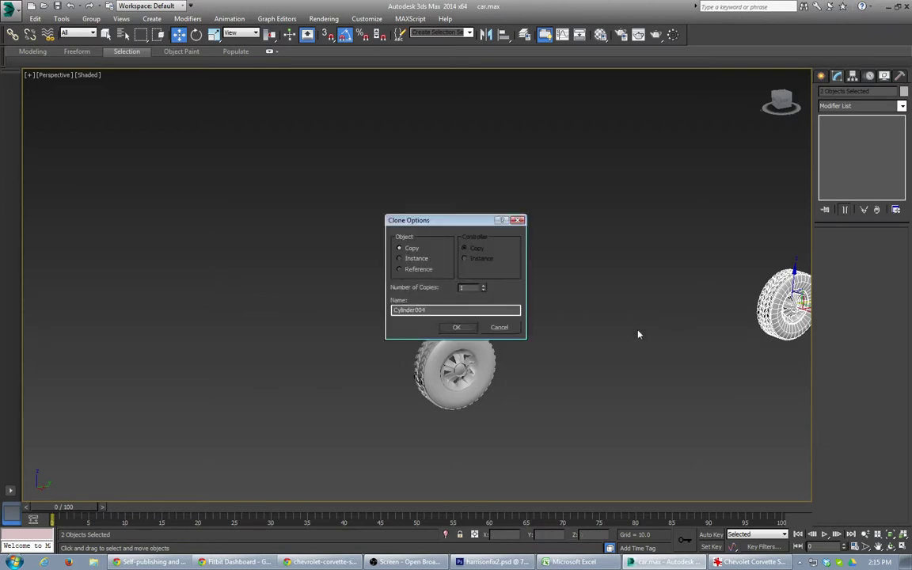
{"action": "left_click", "coordinate": [463, 326]}
Mirror both wheels across the X axis as instances with an offset of about -101.5 for the opposite side.
{"action": "middle_click_drag", "start_coordinate": [580, 354], "coordinate": [411, 360]}
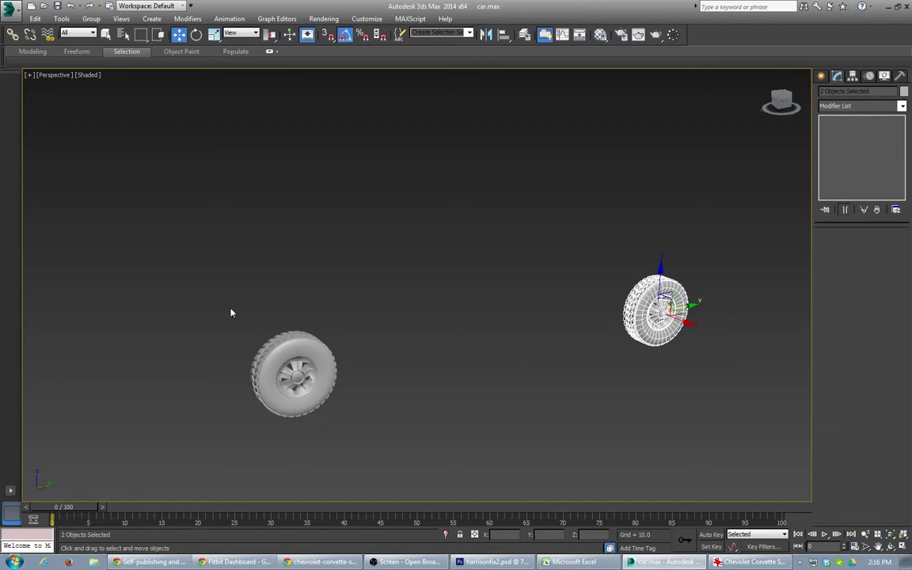
{"action": "left_click_drag", "start_coordinate": [319, 414], "coordinate": [391, 450], "text": "ctrl"}
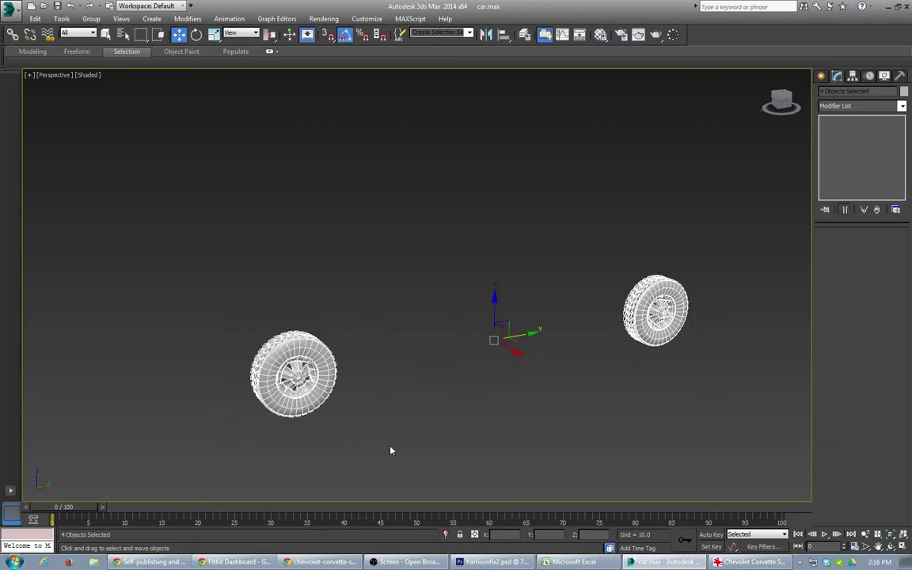
{"action": "left_click", "coordinate": [485, 35]}
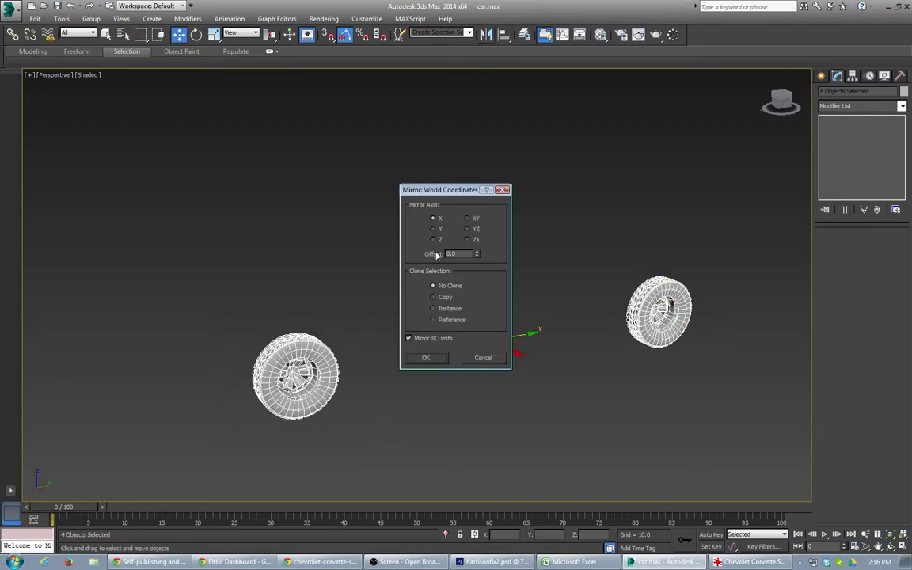
{"action": "left_click", "coordinate": [433, 308]}
{"action": "left_click_drag", "start_coordinate": [476, 254], "coordinate": [401, 132]}
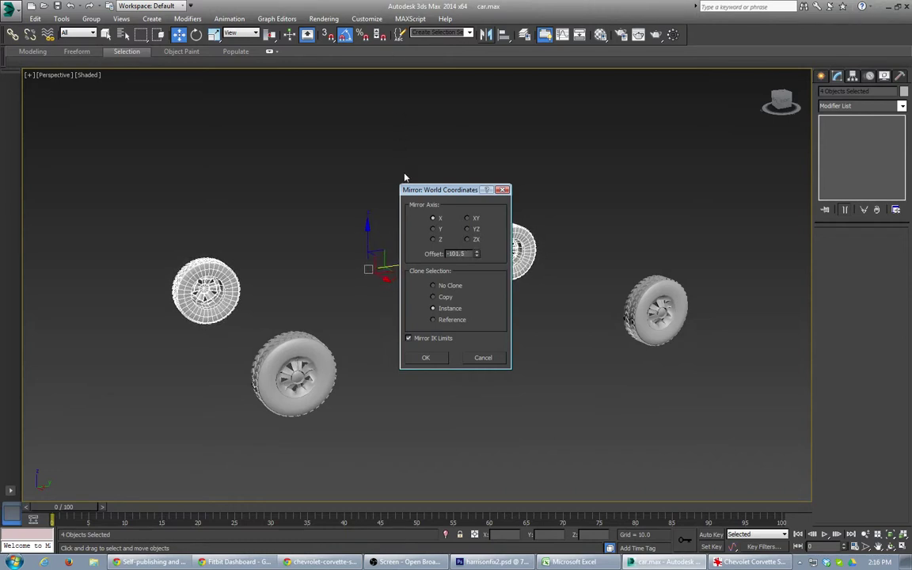
{"action": "left_click", "coordinate": [436, 356]}
{"action": "left_click", "coordinate": [438, 369]}
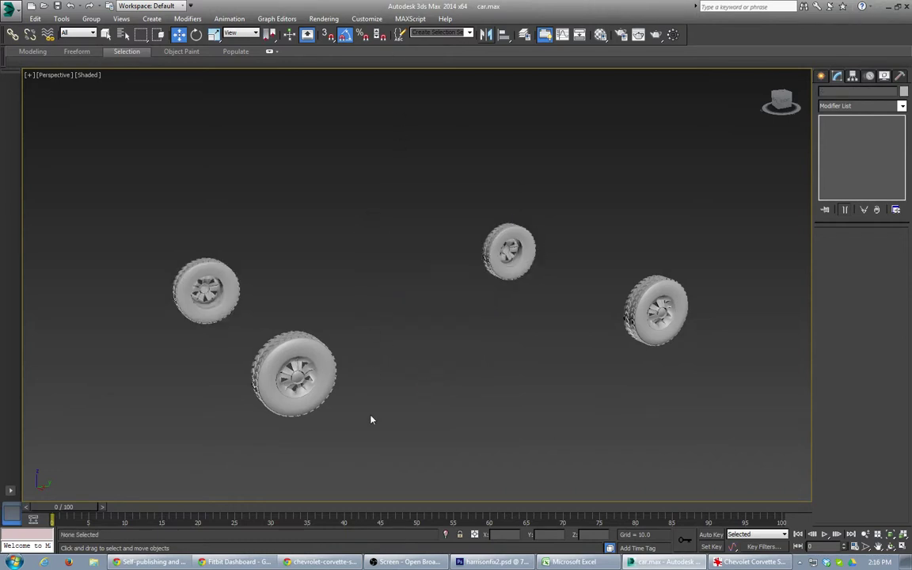
Move the second pair of wheels along the Y axis closer to the first pair to shorten the wheelbase.
{"action": "middle_click_drag", "start_coordinate": [395, 399], "coordinate": [361, 388], "text": "alt"}
{"action": "scroll", "coordinate": [360, 387], "scroll_direction": "down", "scroll_amount": 4}
{"action": "left_click_drag", "start_coordinate": [463, 321], "coordinate": [589, 443]}
{"action": "left_click_drag", "start_coordinate": [569, 387], "coordinate": [539, 387]}
Create a box over the four wheels as the car body, about 203 long, 92 wide and 40 high.
{"action": "middle_click_drag", "start_coordinate": [355, 352], "coordinate": [372, 334], "text": "alt"}
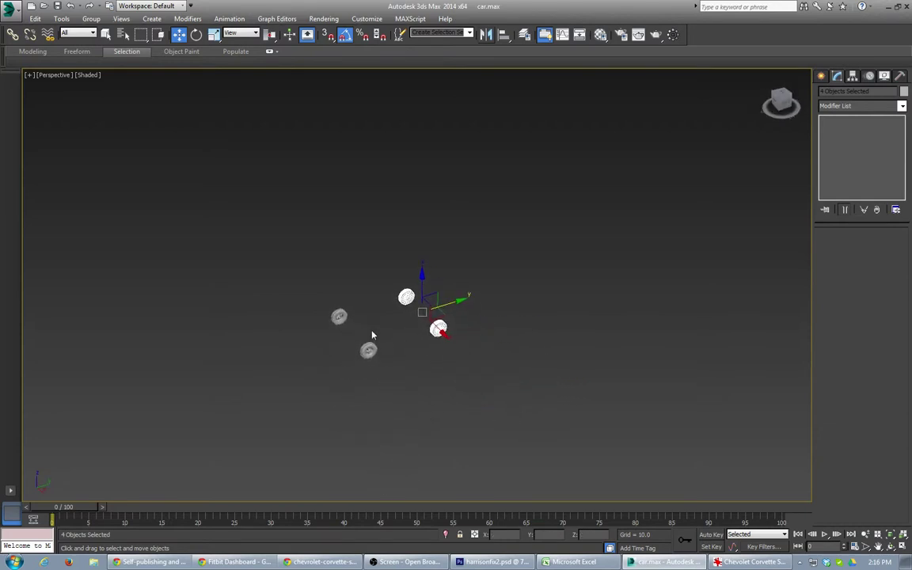
{"action": "scroll", "coordinate": [372, 333], "scroll_direction": "up", "scroll_amount": 2}
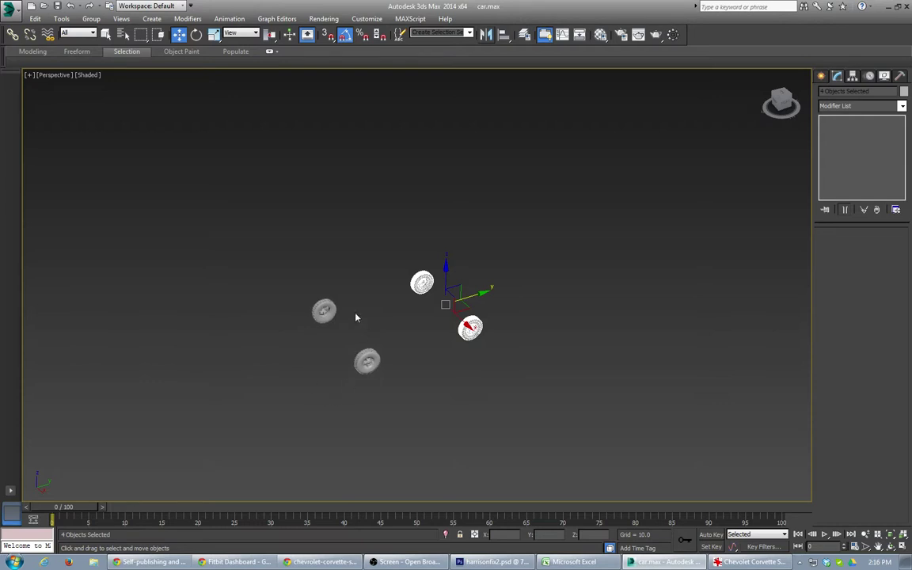
{"action": "left_click", "coordinate": [821, 76]}
{"action": "left_click", "coordinate": [835, 147]}
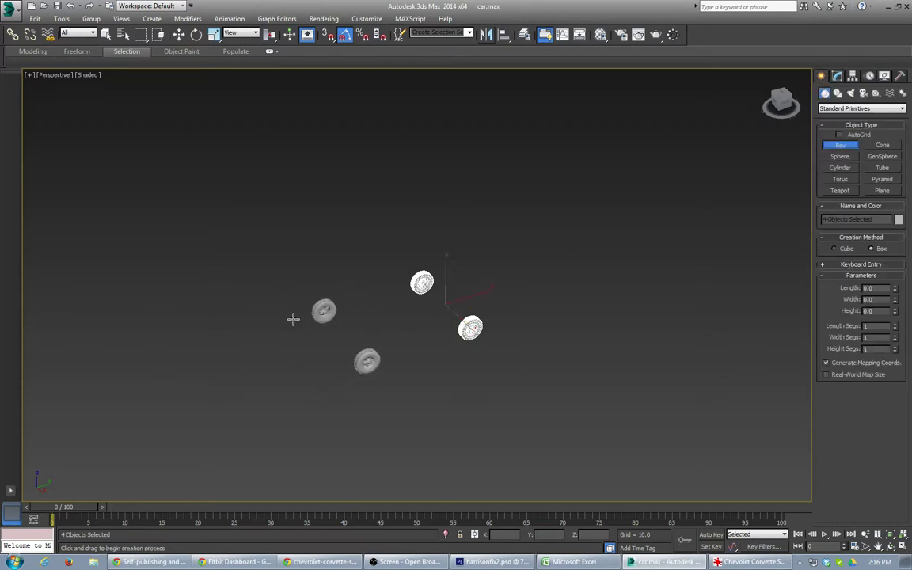
{"action": "left_click_drag", "start_coordinate": [297, 322], "coordinate": [513, 313]}
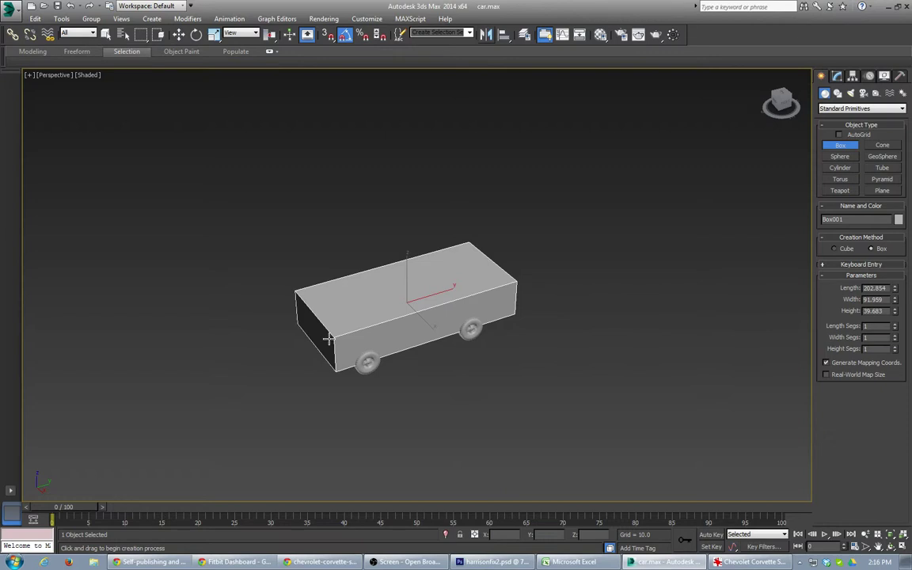
Set the box's length, width and height segments to 3 each.
{"action": "left_click", "coordinate": [837, 76]}
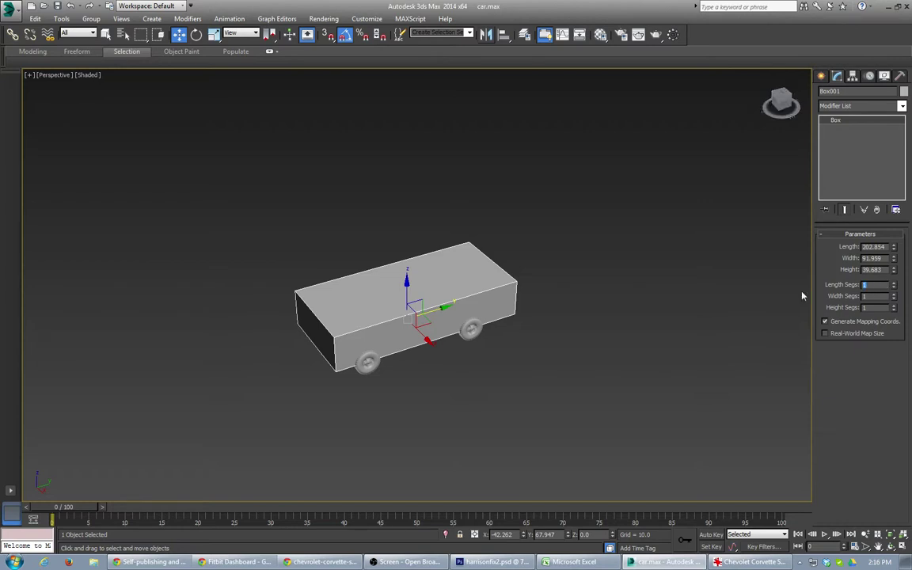
{"action": "type", "text": "3"}
{"action": "key", "text": "Tab"}
{"action": "type", "text": "3"}
{"action": "key", "text": "Tab"}
{"action": "type", "text": "3"}
{"action": "key", "text": "Tab"}
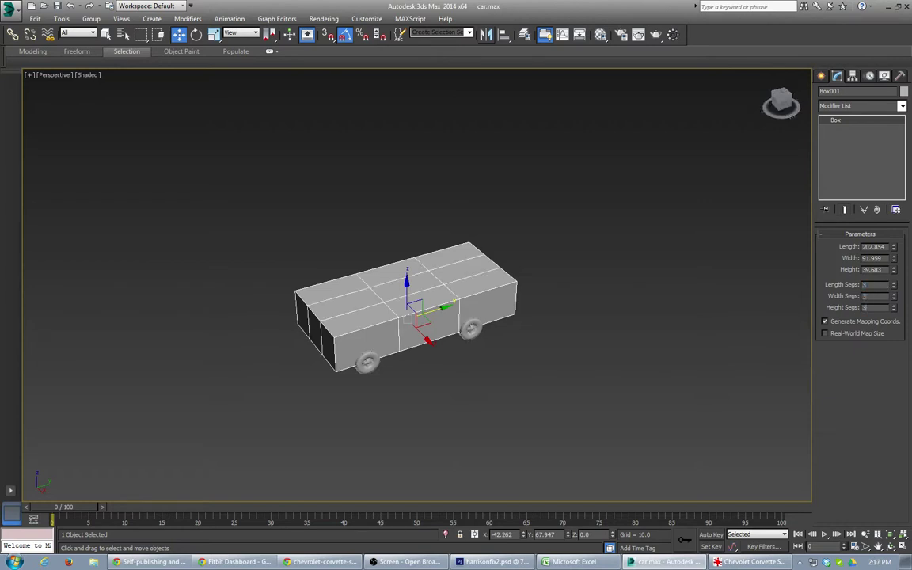
{"action": "key", "text": "Return"}
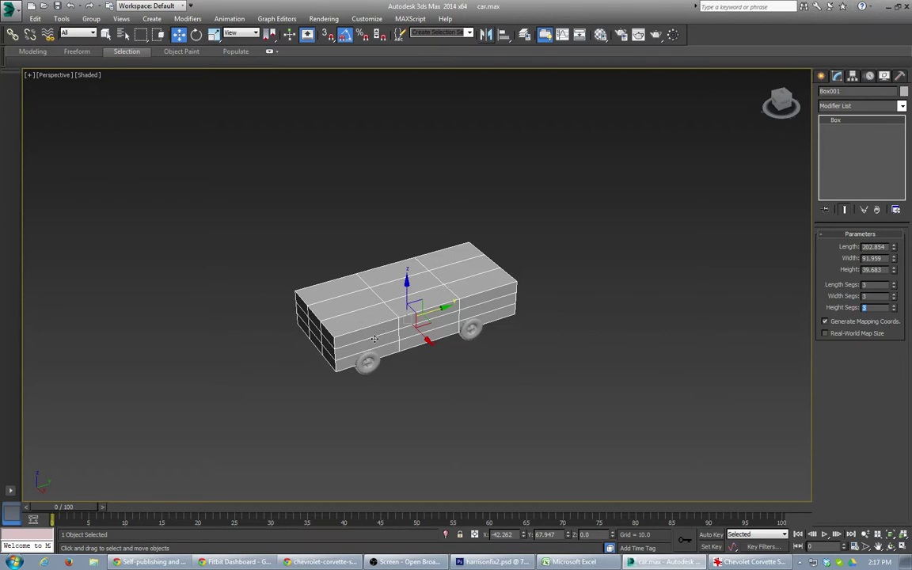
Raise the box's length and width segments to 4 and convert it to an Editable Poly.
{"action": "left_click", "coordinate": [894, 286]}
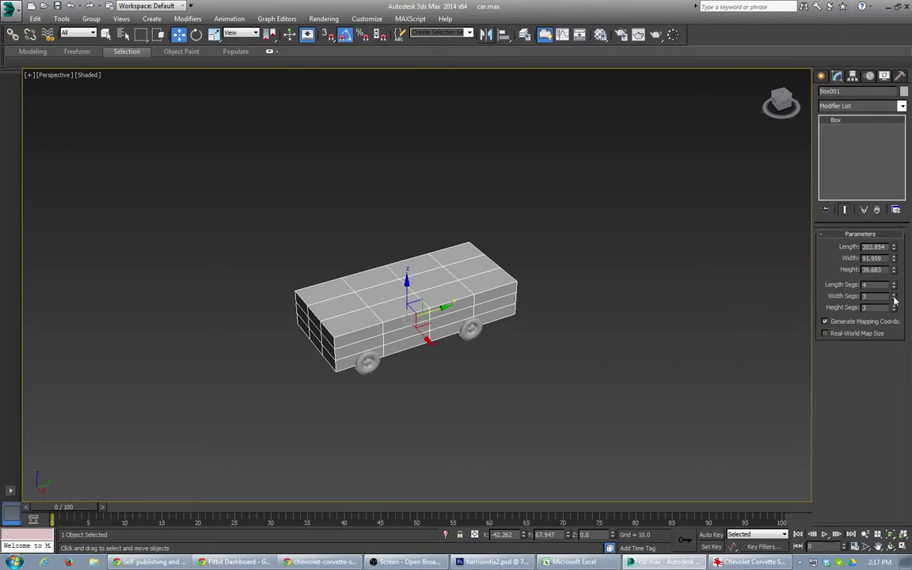
{"action": "left_click", "coordinate": [894, 297]}
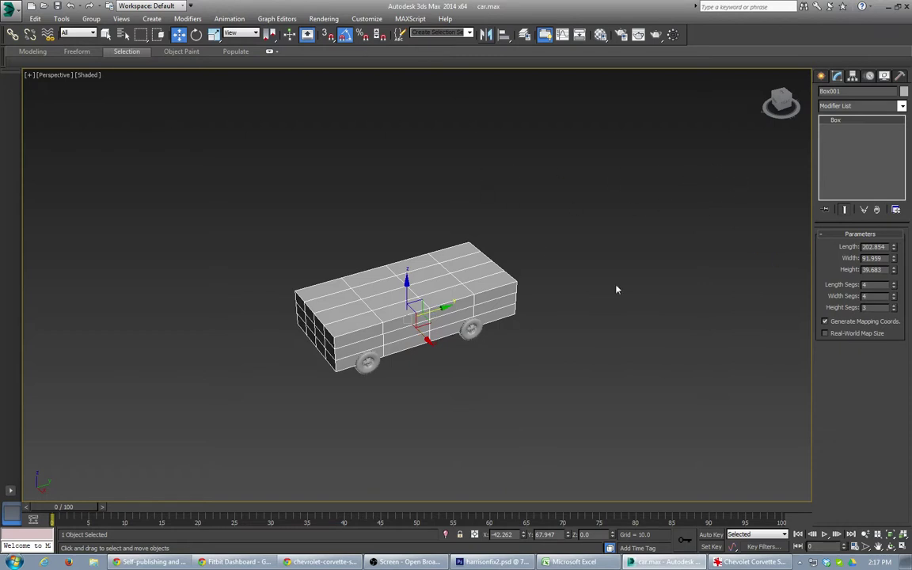
{"action": "right_click", "coordinate": [835, 120]}
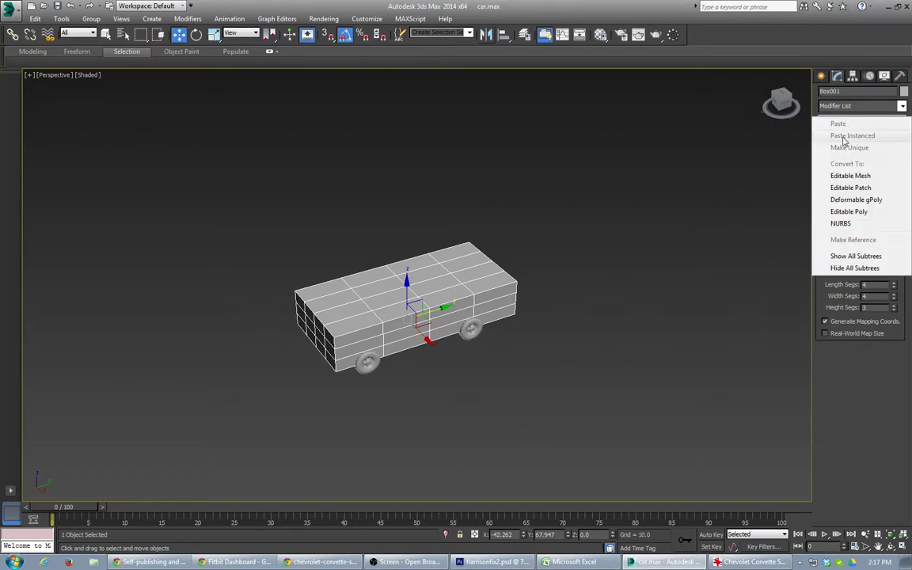
{"action": "left_click", "coordinate": [848, 212]}
{"action": "middle_click_drag", "start_coordinate": [294, 363], "coordinate": [345, 355], "text": "alt"}
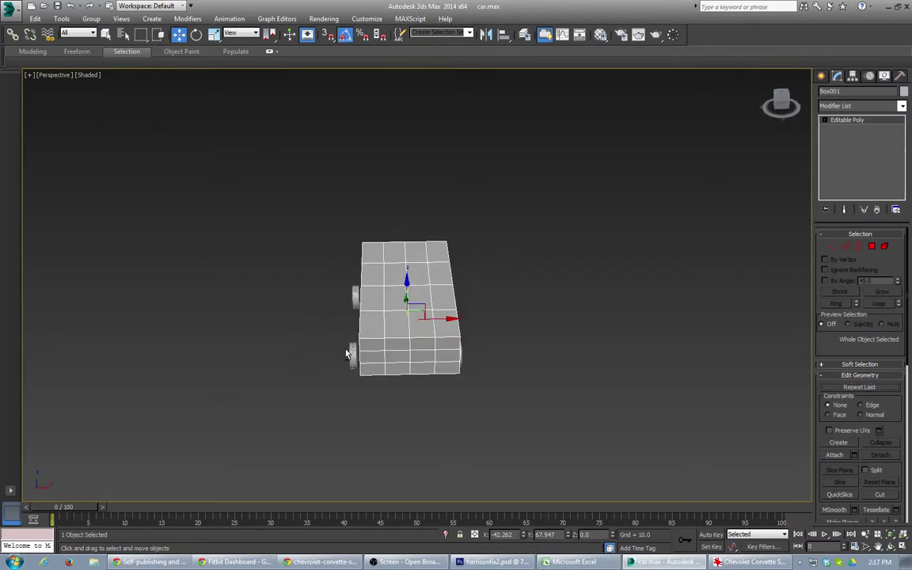
{"action": "left_click_drag", "start_coordinate": [339, 282], "coordinate": [365, 389]}
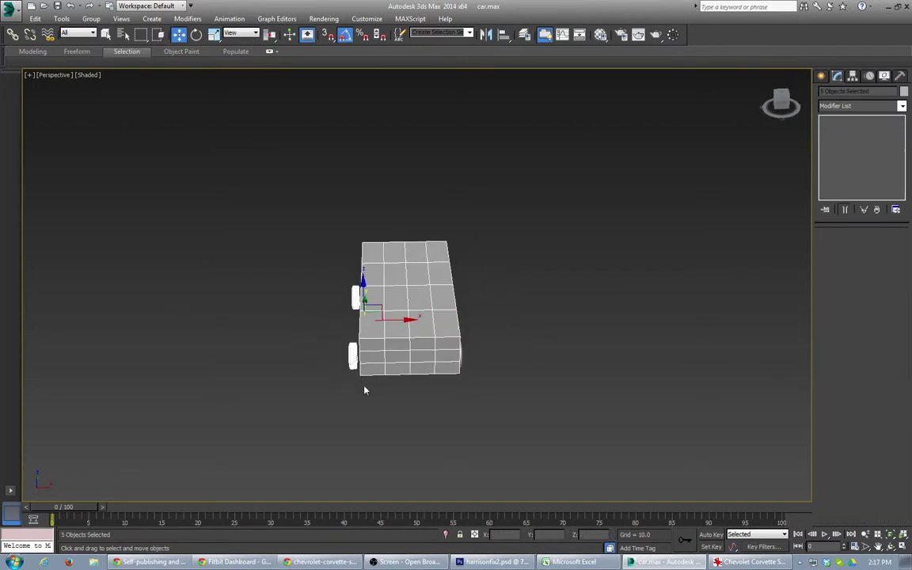
{"action": "key", "text": "Delete"}
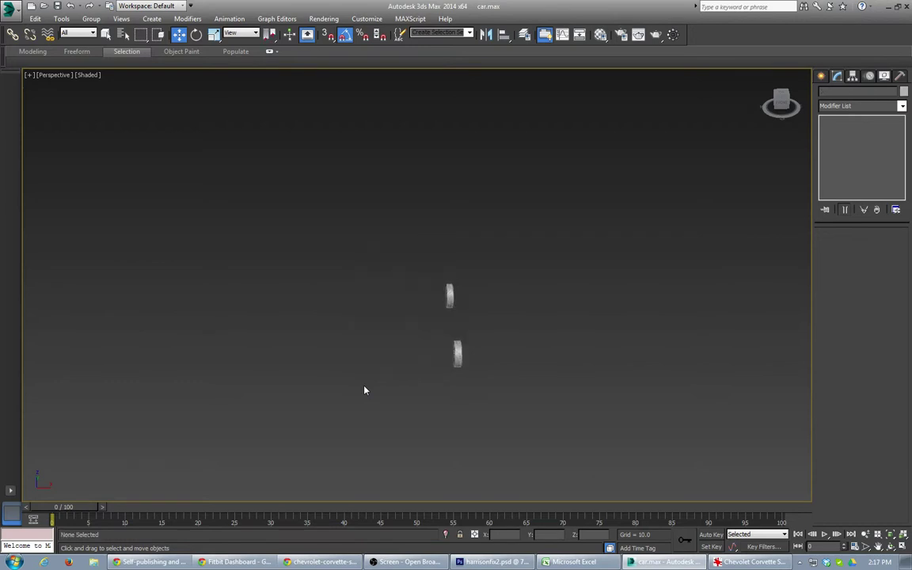
{"action": "key", "text": "ctrl+z"}
Move the two protruding wheels about 8.8 units along the X axis, inward against the body's side.
{"action": "left_click_drag", "start_coordinate": [332, 259], "coordinate": [358, 391]}
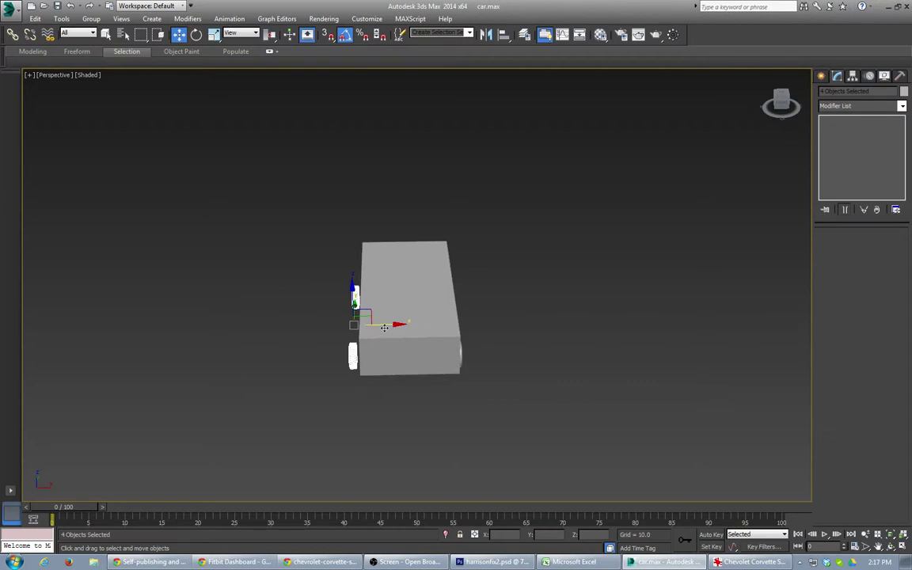
{"action": "left_click_drag", "start_coordinate": [384, 326], "coordinate": [393, 327]}
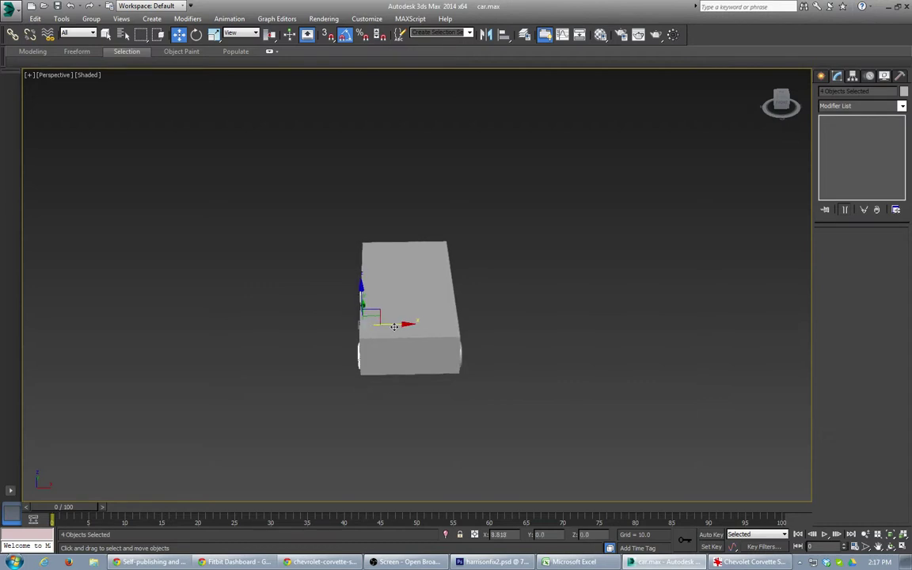
Delete the vertices on the negative-X half of the box so only the other half of the body is left.
{"action": "left_click", "coordinate": [392, 290]}
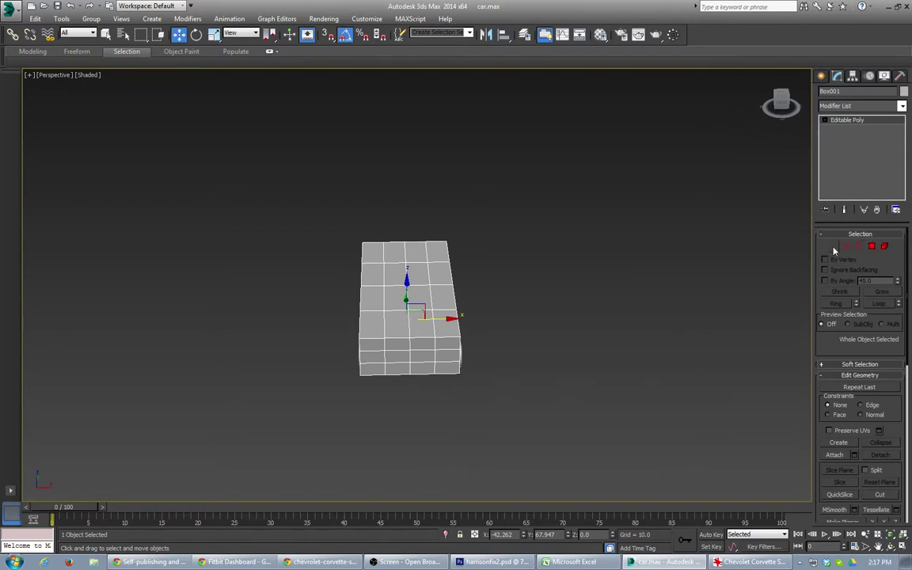
{"action": "left_click", "coordinate": [832, 246]}
{"action": "left_click_drag", "start_coordinate": [303, 195], "coordinate": [391, 406]}
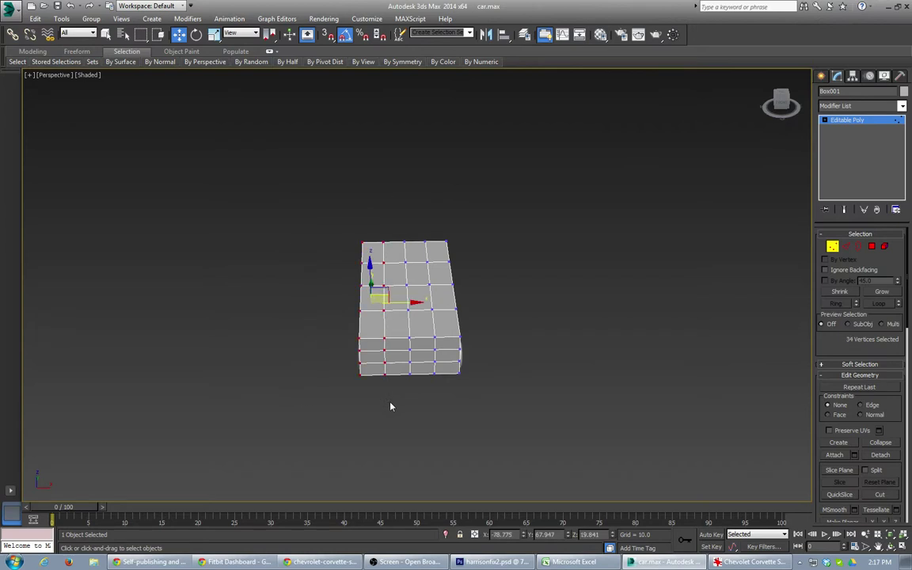
{"action": "key", "text": "Delete"}
{"action": "left_click", "coordinate": [832, 246]}
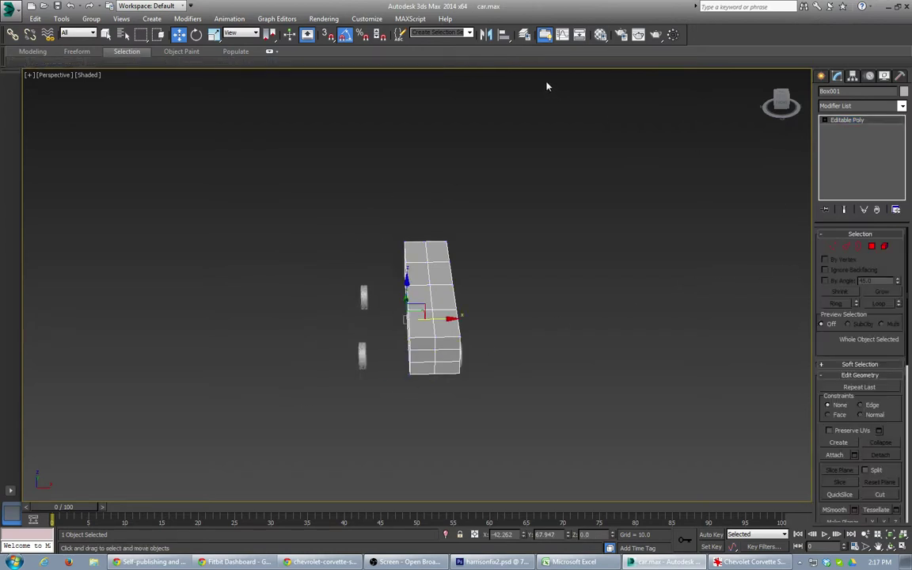
Mirror the half body across the X axis as an instance with an offset of 0.
{"action": "left_click", "coordinate": [486, 34]}
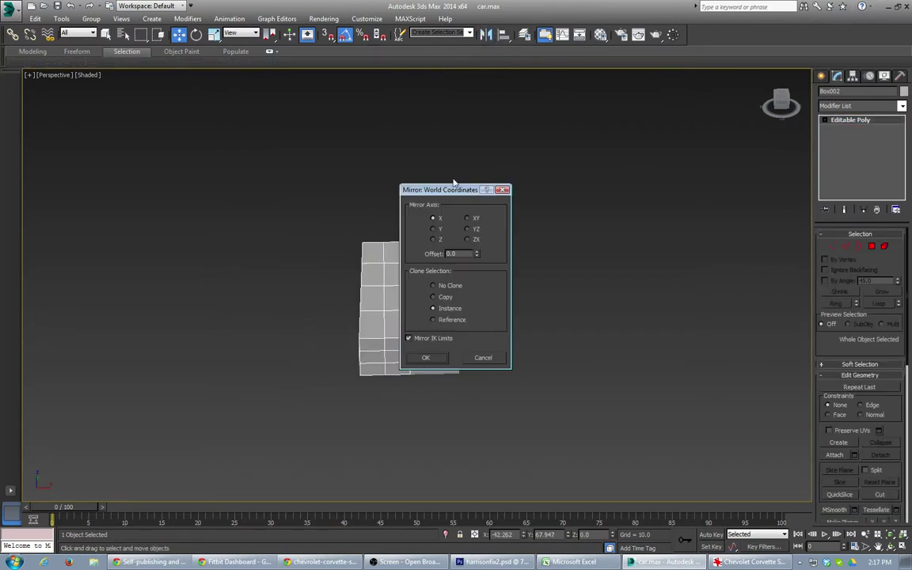
{"action": "left_click_drag", "start_coordinate": [455, 191], "coordinate": [663, 180]}
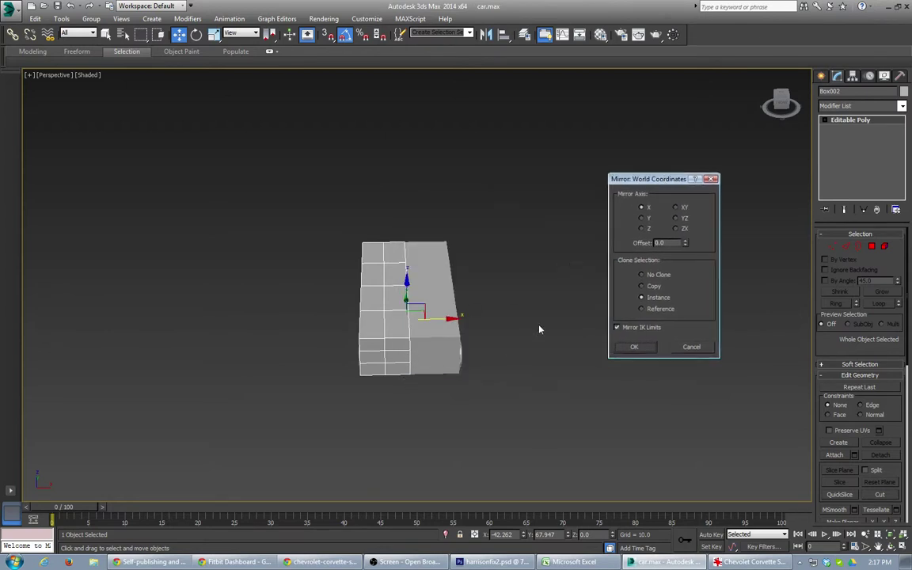
{"action": "left_click", "coordinate": [636, 347]}
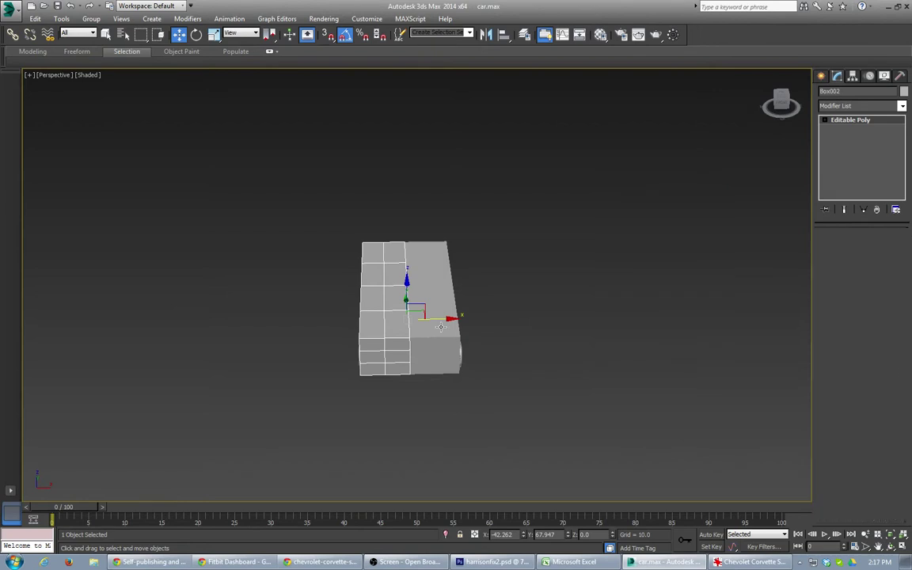
Select the upper of the two horizontal edge loops running around the original half body's side.
{"action": "middle_click_drag", "start_coordinate": [459, 359], "coordinate": [342, 346], "text": "alt"}
{"action": "scroll", "coordinate": [362, 323], "scroll_direction": "up", "scroll_amount": 5}
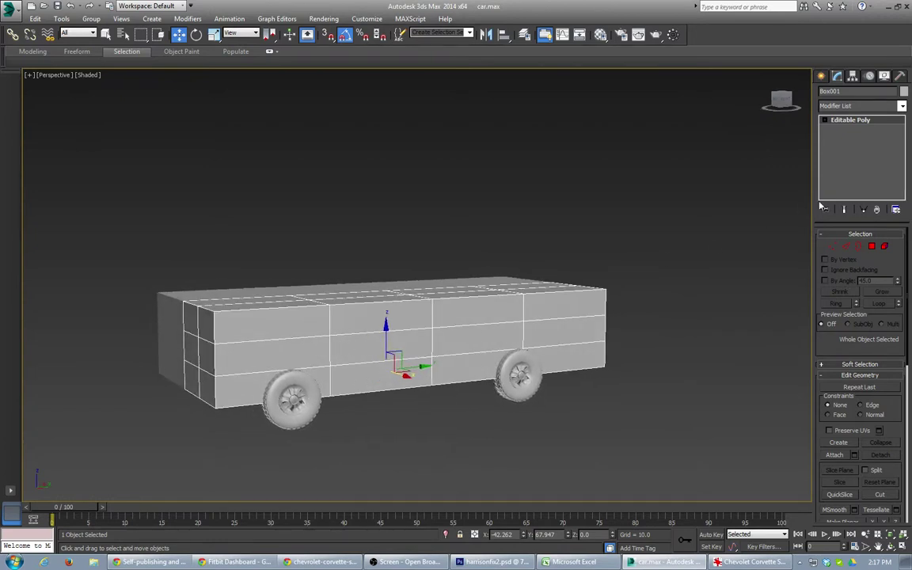
{"action": "key", "text": "1"}
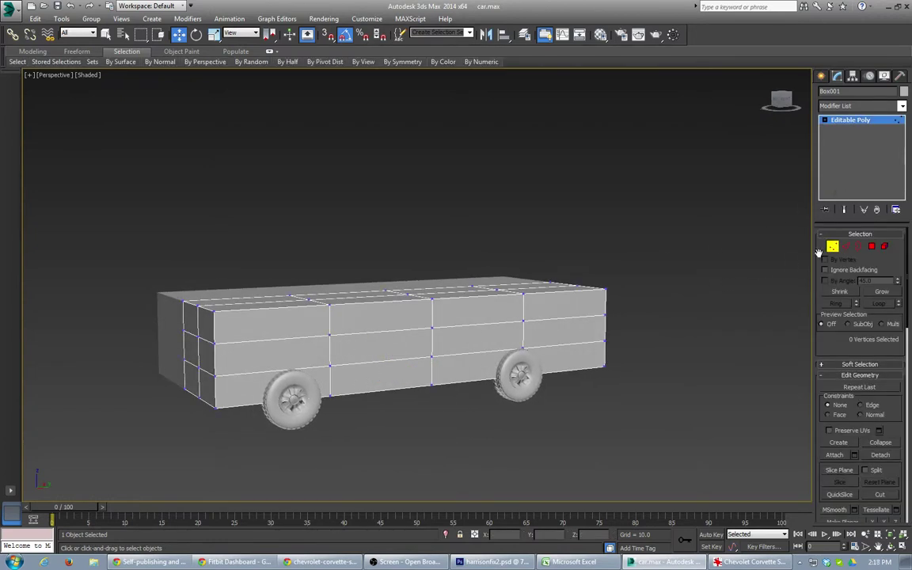
{"action": "left_click", "coordinate": [848, 247]}
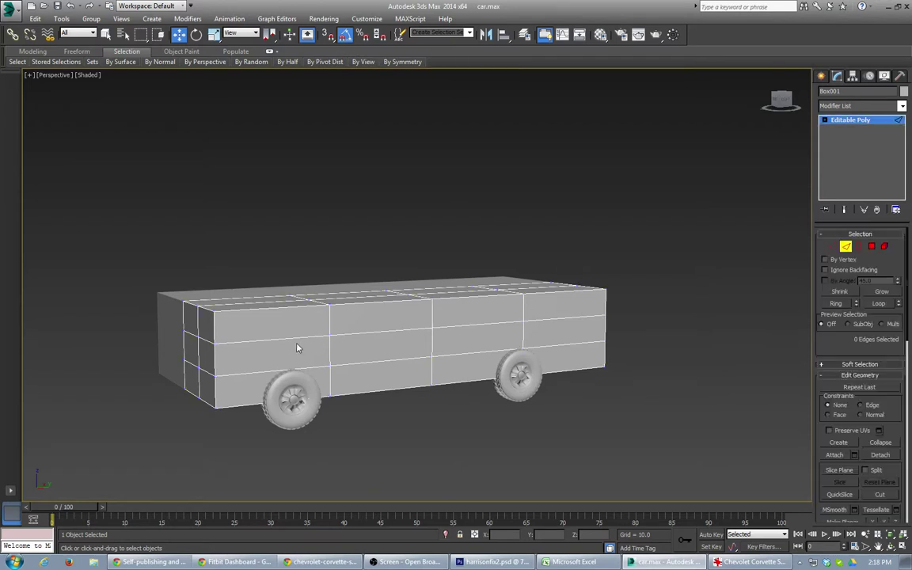
{"action": "double_click", "coordinate": [387, 329]}
{"action": "middle_click_drag", "start_coordinate": [372, 356], "coordinate": [393, 352], "text": "alt"}
{"action": "middle_click_drag", "start_coordinate": [265, 344], "coordinate": [358, 316], "text": "alt"}
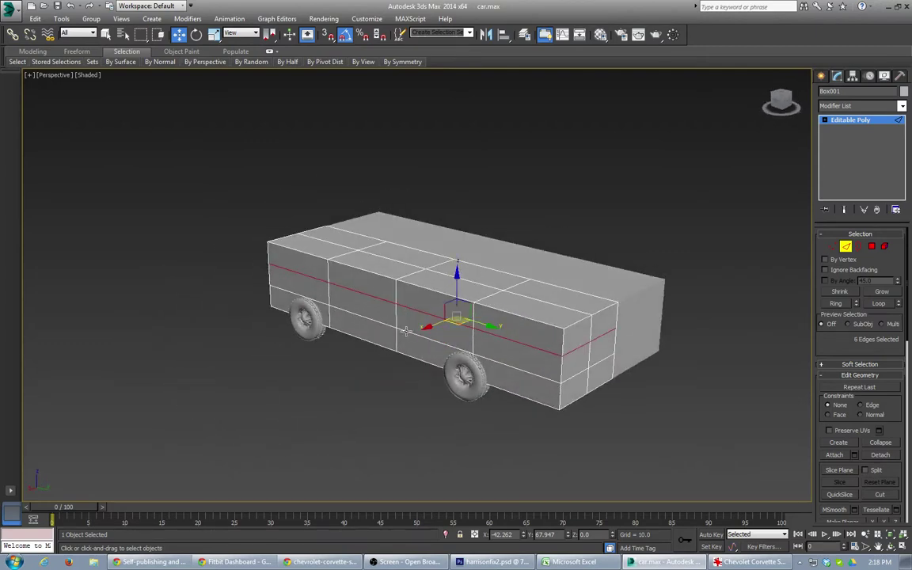
Select the four polygons of the middle row along the body's side and move them outward along X to about 8.6.
{"action": "key", "text": "4"}
{"action": "left_click", "coordinate": [516, 354]}
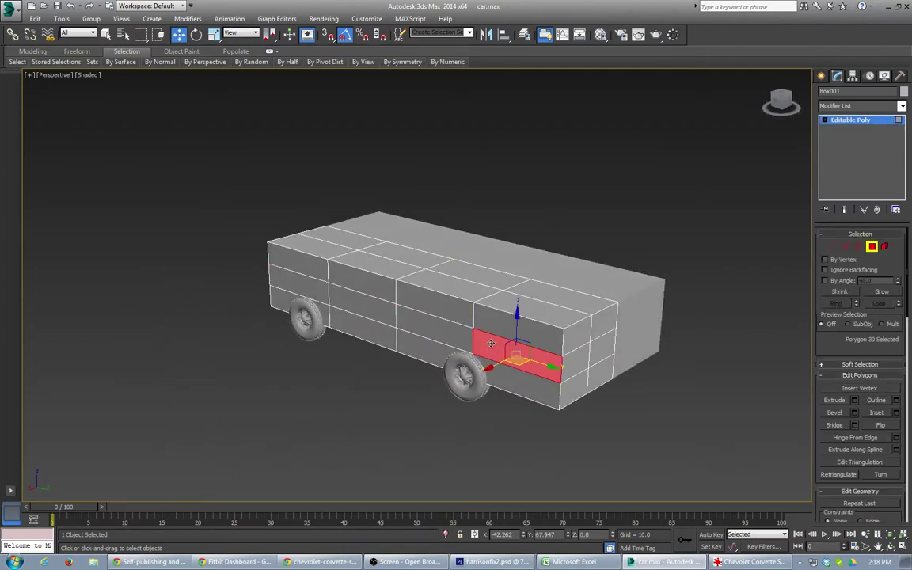
{"action": "left_click", "coordinate": [435, 333], "text": "ctrl"}
{"action": "left_click", "coordinate": [360, 306], "text": "ctrl"}
{"action": "left_click", "coordinate": [312, 287], "text": "ctrl"}
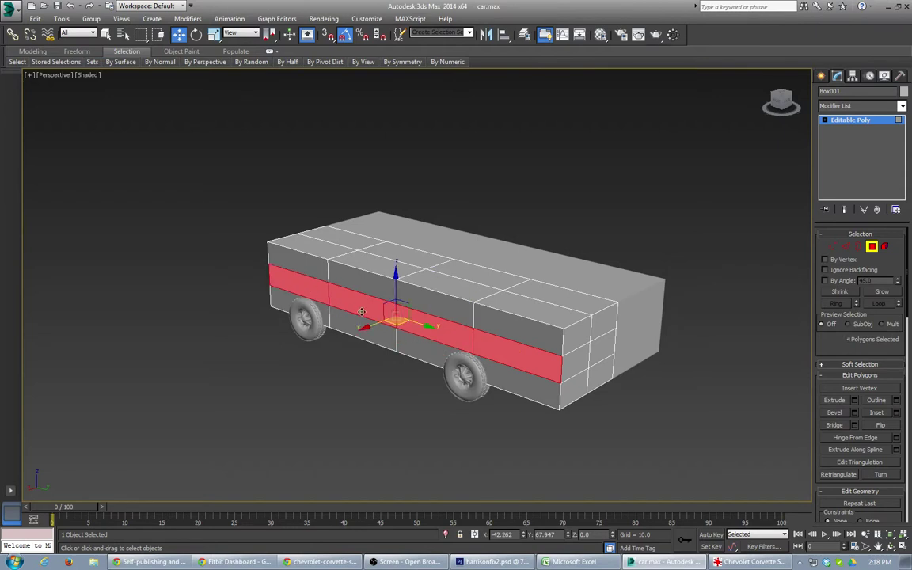
{"action": "left_click_drag", "start_coordinate": [373, 325], "coordinate": [364, 327]}
{"action": "middle_click_drag", "start_coordinate": [233, 290], "coordinate": [296, 272], "text": "alt"}
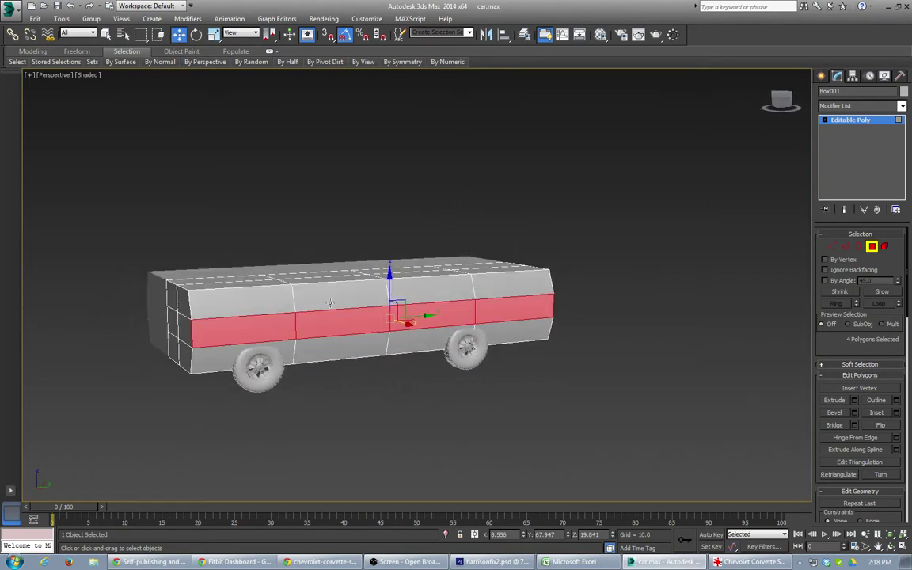
Select the lengthwise edge loop running through the half body's top and ends and move it outward along X to about -1.6.
{"action": "middle_click_drag", "start_coordinate": [281, 291], "coordinate": [336, 296], "text": "alt"}
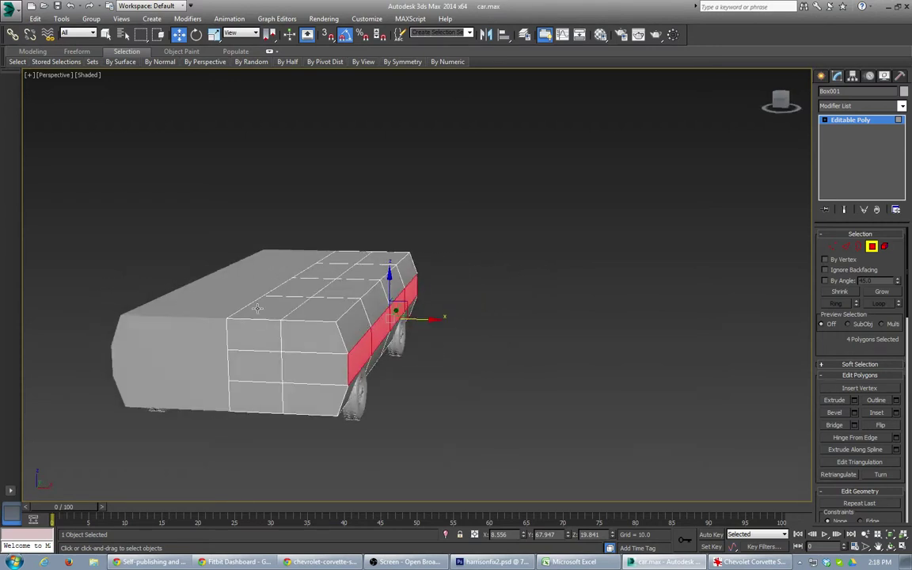
{"action": "key", "text": "2"}
{"action": "double_click", "coordinate": [281, 366]}
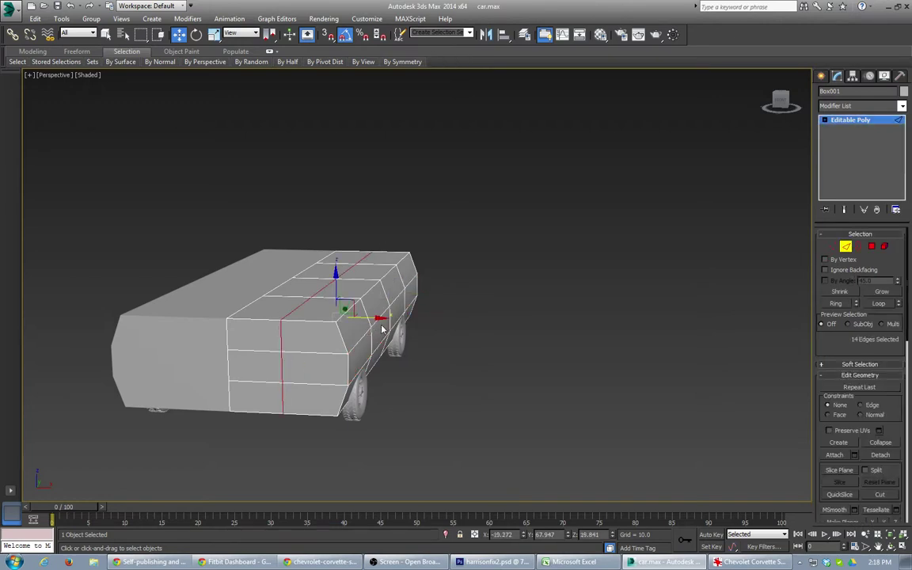
{"action": "left_click_drag", "start_coordinate": [380, 317], "coordinate": [412, 316]}
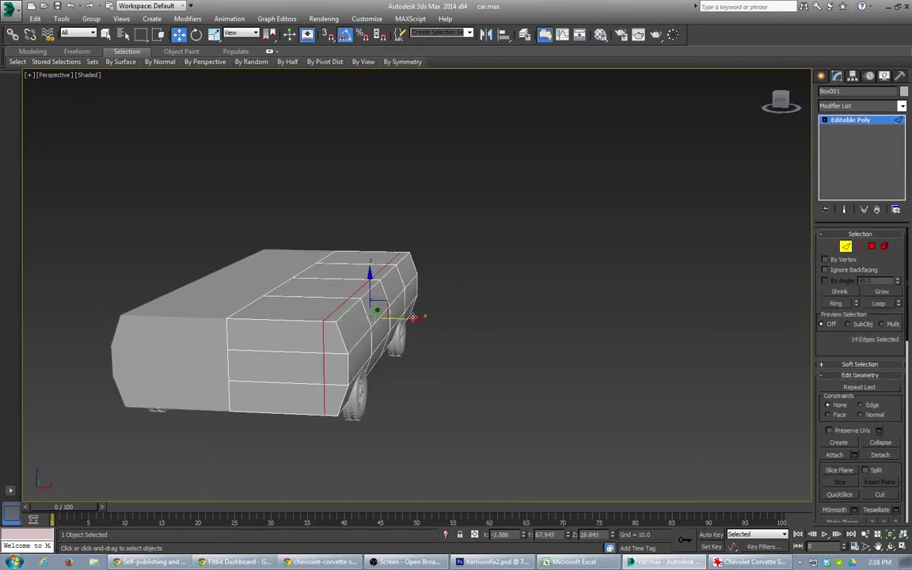
{"action": "middle_click_drag", "start_coordinate": [367, 379], "coordinate": [279, 315], "text": "alt"}
Shape the nose by lowering the front end's upper and lower vertex rows and placing the bottom front vertices at about Y -37.
{"action": "key", "text": "1"}
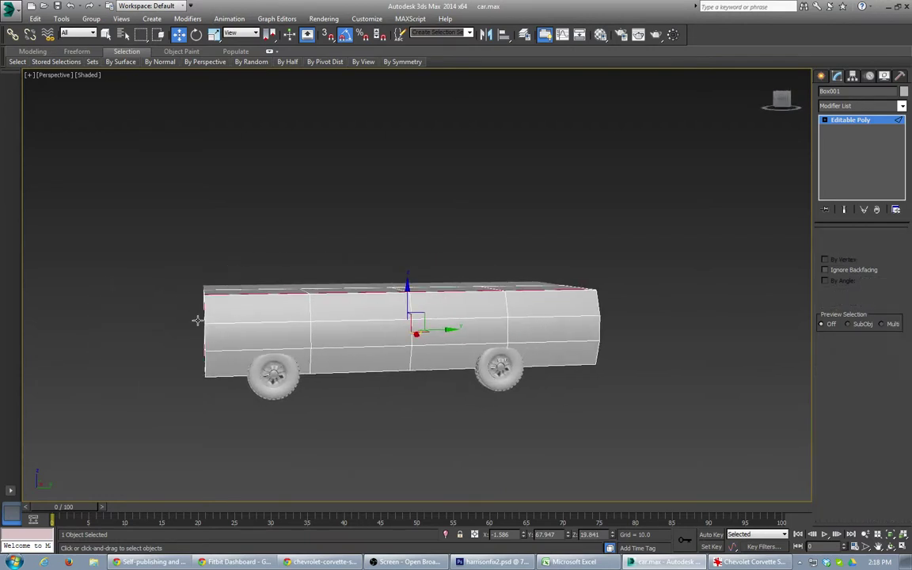
{"action": "left_click_drag", "start_coordinate": [190, 264], "coordinate": [225, 315]}
{"action": "left_click_drag", "start_coordinate": [190, 286], "coordinate": [220, 336]}
{"action": "left_click_drag", "start_coordinate": [226, 300], "coordinate": [220, 304]}
{"action": "middle_click_drag", "start_coordinate": [202, 340], "coordinate": [212, 365], "text": "alt"}
{"action": "left_click_drag", "start_coordinate": [188, 340], "coordinate": [212, 361]}
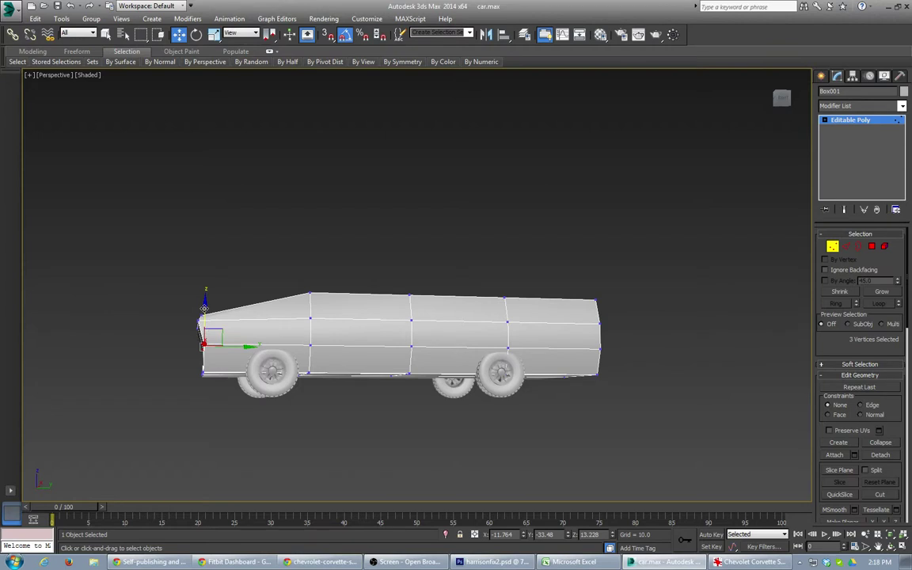
{"action": "left_click_drag", "start_coordinate": [205, 308], "coordinate": [231, 378]}
Lower the vertices of the second column to level the hood, placing the four upper ones at about Z 28.1.
{"action": "mouse_move", "coordinate": [397, 305]}
{"action": "middle_mouse_down", "text": "alt"}
{"action": "mouse_move", "coordinate": [387, 332]}
{"action": "mouse_move", "coordinate": [392, 322]}
{"action": "middle_mouse_up", "text": "alt"}
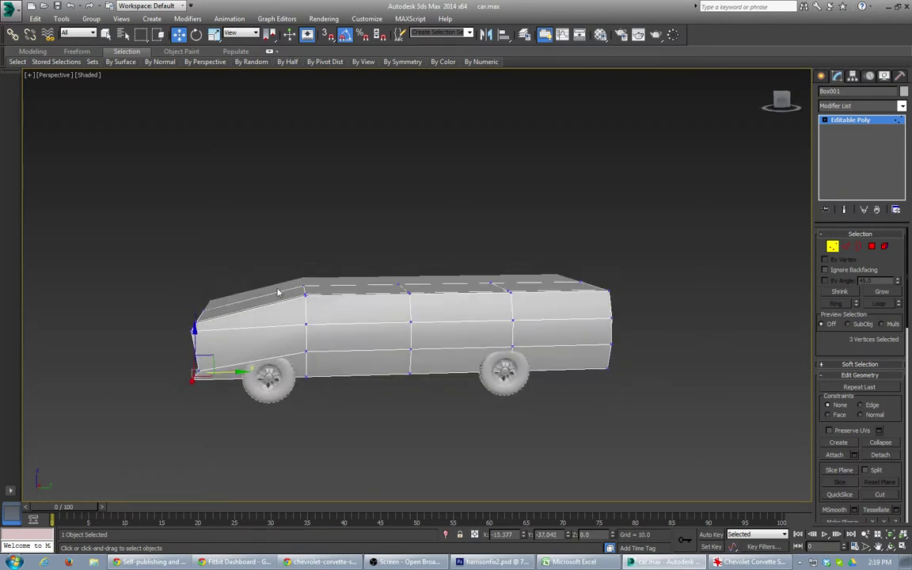
{"action": "left_click_drag", "start_coordinate": [281, 256], "coordinate": [323, 379]}
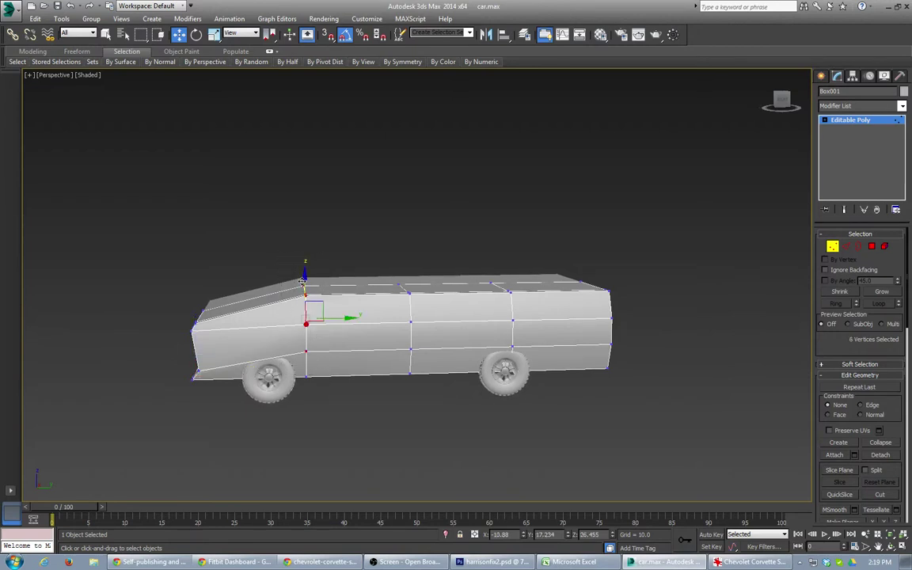
{"action": "left_click_drag", "start_coordinate": [303, 281], "coordinate": [303, 292]}
{"action": "left_click_drag", "start_coordinate": [283, 326], "coordinate": [319, 347]}
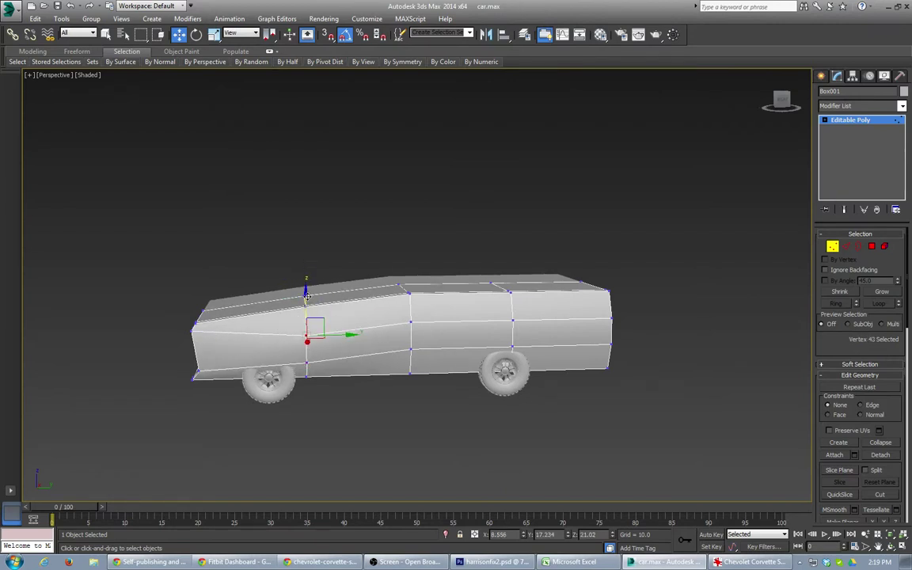
{"action": "left_click_drag", "start_coordinate": [295, 271], "coordinate": [317, 334]}
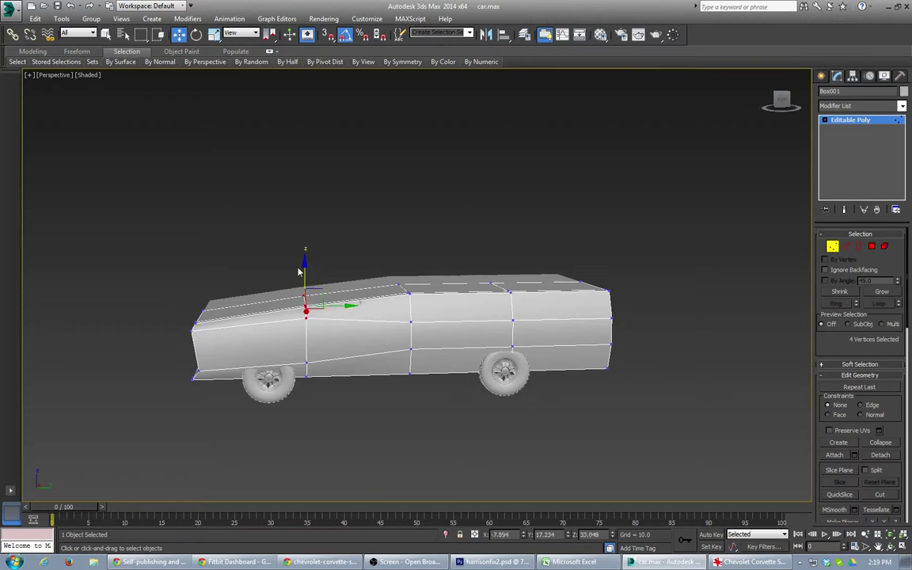
{"action": "left_click_drag", "start_coordinate": [307, 269], "coordinate": [311, 287]}
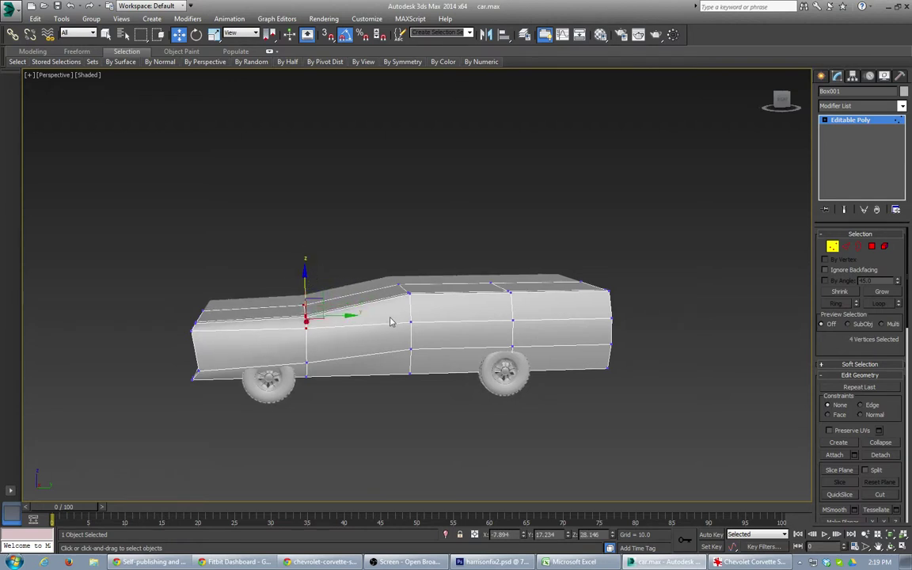
Raise the top vertices of the third column and move the whole column forward to about Y 36.9 to form the windshield slope.
{"action": "left_click_drag", "start_coordinate": [387, 261], "coordinate": [420, 297]}
{"action": "left_click_drag", "start_coordinate": [404, 247], "coordinate": [458, 420]}
{"action": "left_click_drag", "start_coordinate": [447, 321], "coordinate": [382, 313]}
Lower the body side's lower vertex row behind the windshield, placing the vertex in the windshield-top column at about Z 9.
{"action": "left_click_drag", "start_coordinate": [335, 342], "coordinate": [390, 365]}
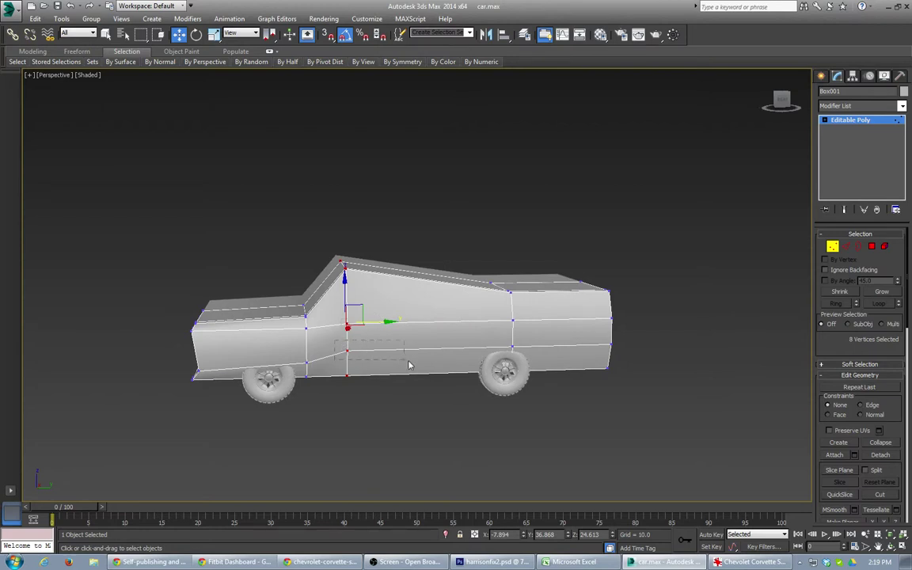
{"action": "left_click_drag", "start_coordinate": [630, 351], "coordinate": [631, 351]}
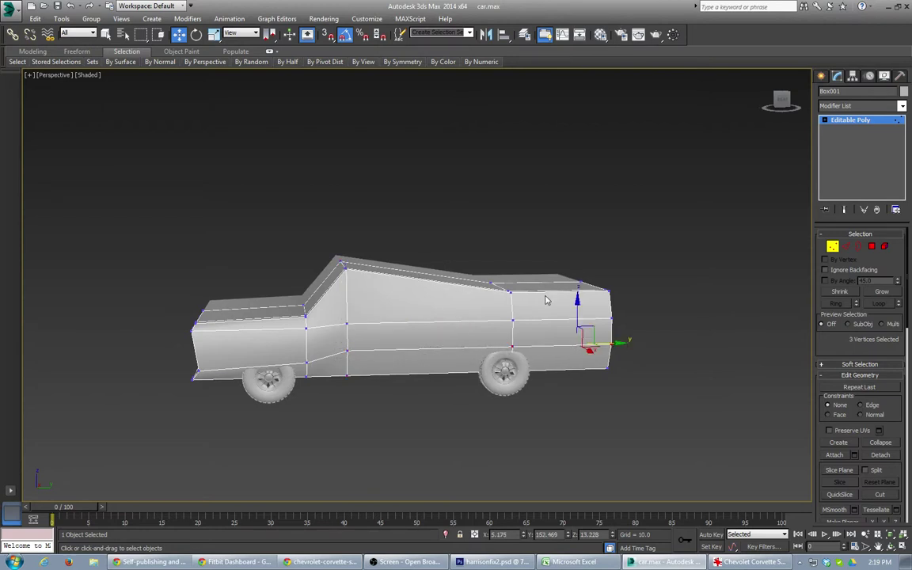
{"action": "left_click_drag", "start_coordinate": [577, 302], "coordinate": [574, 311]}
{"action": "left_click", "coordinate": [347, 351]}
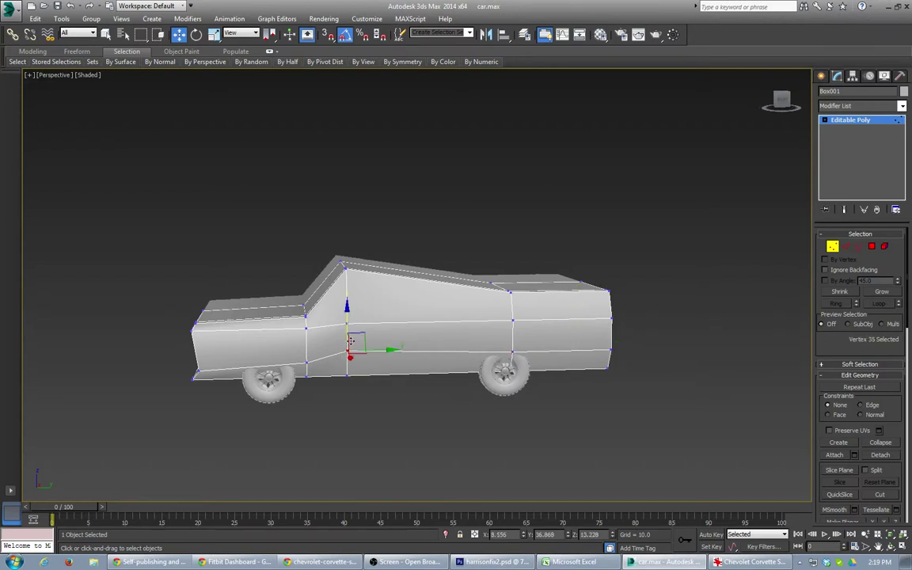
{"action": "left_click_drag", "start_coordinate": [346, 316], "coordinate": [346, 331]}
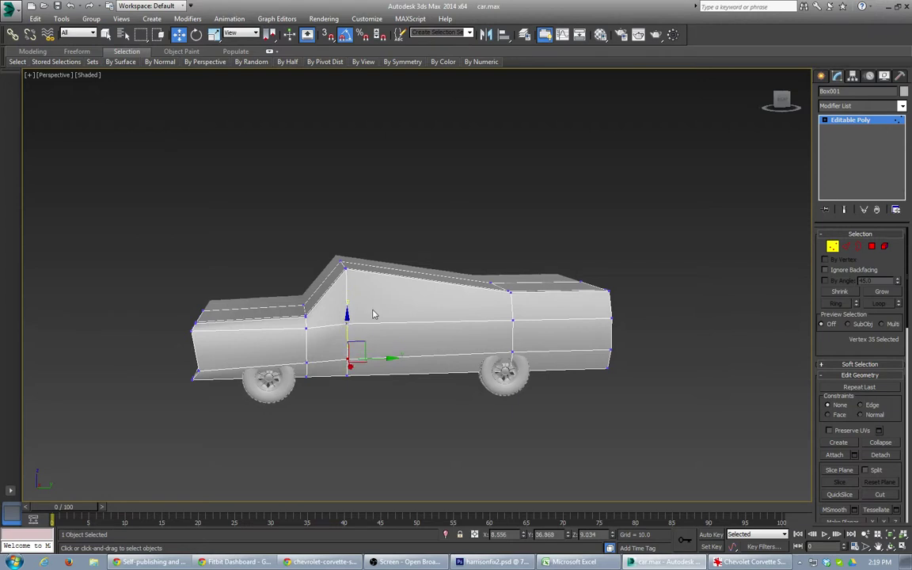
Move the fourth vertex column forward with its top raised as the roof's rear edge, and lower the windshield-top column's beltline vertex to about Z 24.9.
{"action": "left_click_drag", "start_coordinate": [496, 291], "coordinate": [479, 328]}
{"action": "left_click_drag", "start_coordinate": [381, 228], "coordinate": [449, 299]}
{"action": "left_click_drag", "start_coordinate": [436, 251], "coordinate": [435, 228]}
{"action": "left_click", "coordinate": [347, 324]}
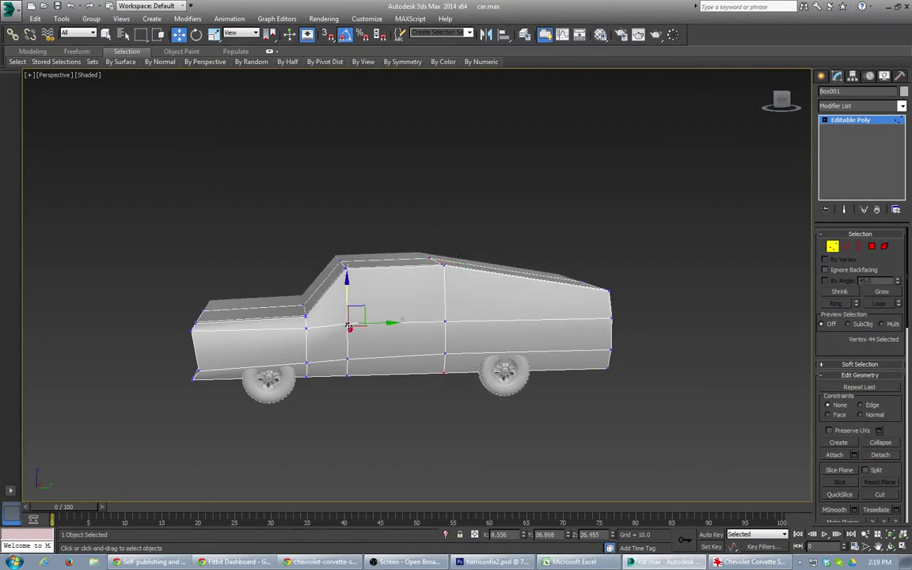
{"action": "left_click_drag", "start_coordinate": [346, 280], "coordinate": [347, 283]}
Lower the roof's front and rear vertex rows to flatten the cabin, placing the rear row at about Z 44.8.
{"action": "middle_click_drag", "start_coordinate": [200, 333], "coordinate": [258, 344], "text": "alt"}
{"action": "middle_click_drag", "start_coordinate": [380, 344], "coordinate": [447, 367]}
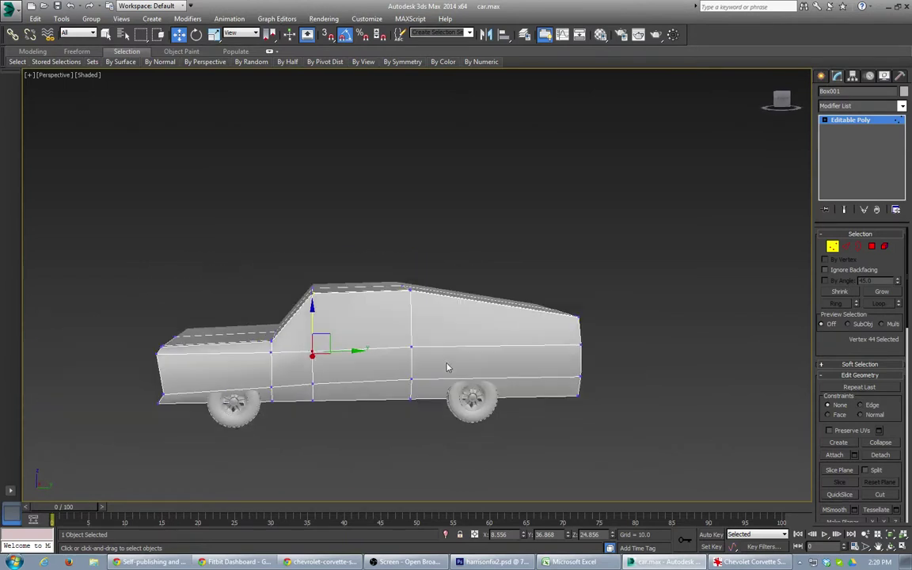
{"action": "left_click_drag", "start_coordinate": [277, 250], "coordinate": [315, 293]}
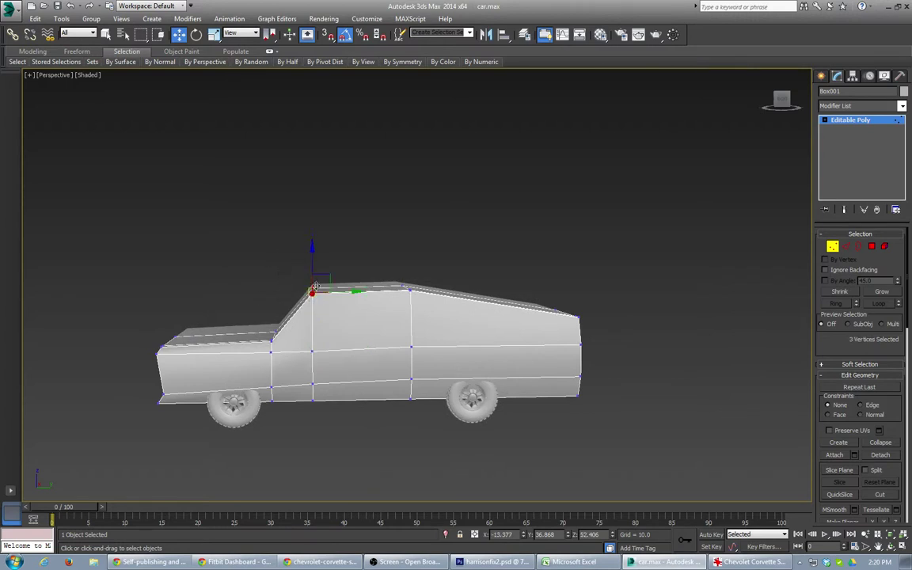
{"action": "left_click_drag", "start_coordinate": [312, 258], "coordinate": [313, 280]}
{"action": "left_click_drag", "start_coordinate": [425, 314], "coordinate": [424, 310]}
{"action": "left_click_drag", "start_coordinate": [406, 258], "coordinate": [406, 276]}
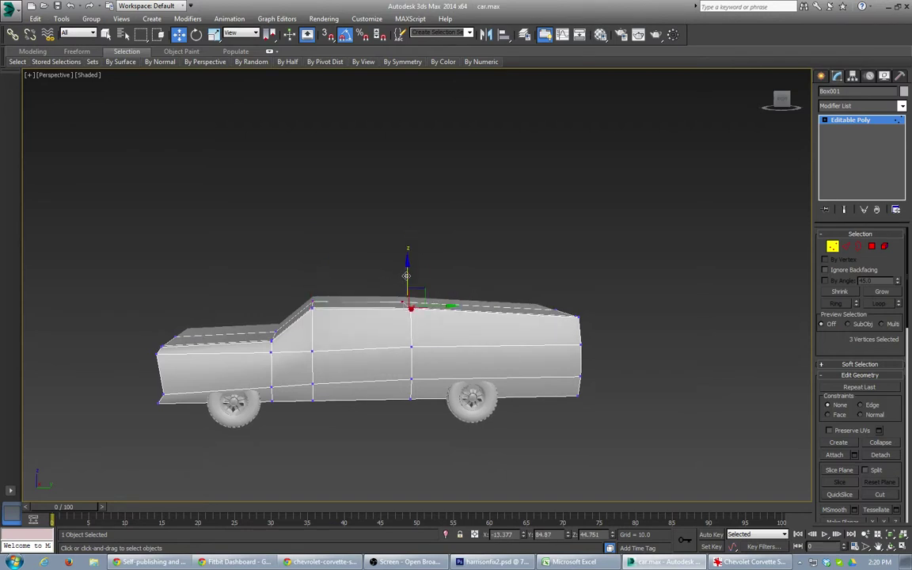
Lower the tail's top vertices and pull them back to about Y 174.5, and reshape the rear end by shifting its vertices along Y.
{"action": "left_click_drag", "start_coordinate": [523, 260], "coordinate": [575, 366]}
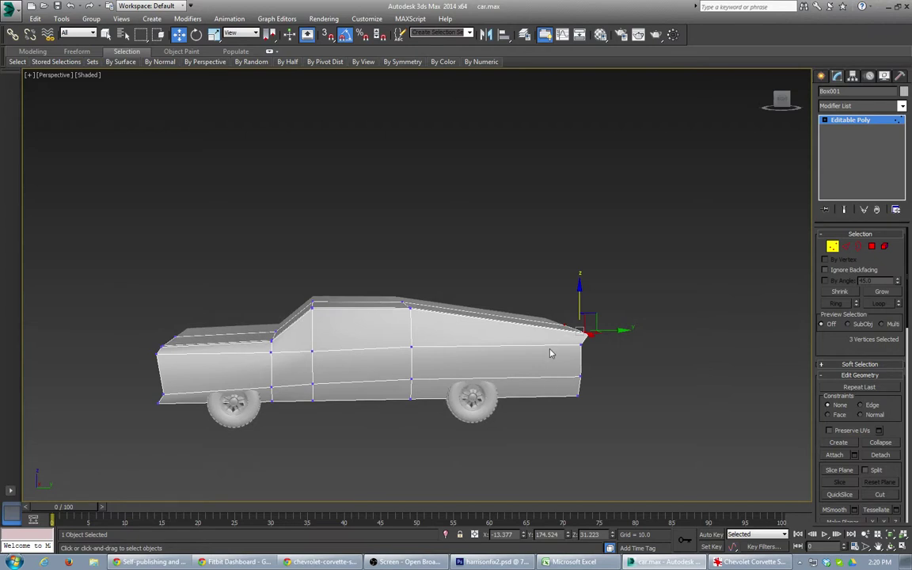
{"action": "middle_click_drag", "start_coordinate": [495, 425], "coordinate": [519, 381], "text": "alt"}
{"action": "left_click_drag", "start_coordinate": [586, 404], "coordinate": [641, 422]}
{"action": "left_click_drag", "start_coordinate": [637, 349], "coordinate": [595, 349]}
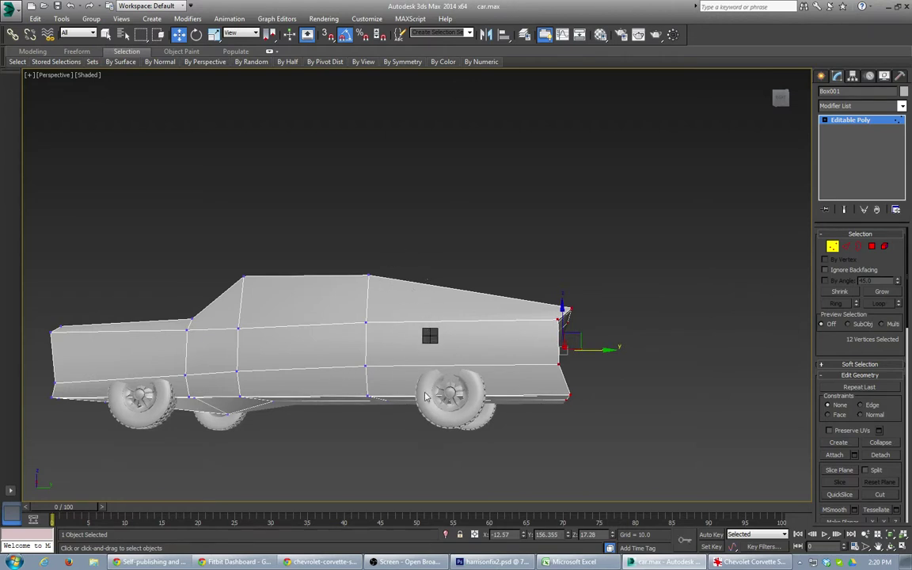
Connect the ring of lengthwise edges between the roof's rear edge and the tail with one new edge loop above the rear wheel.
{"action": "key", "text": "2"}
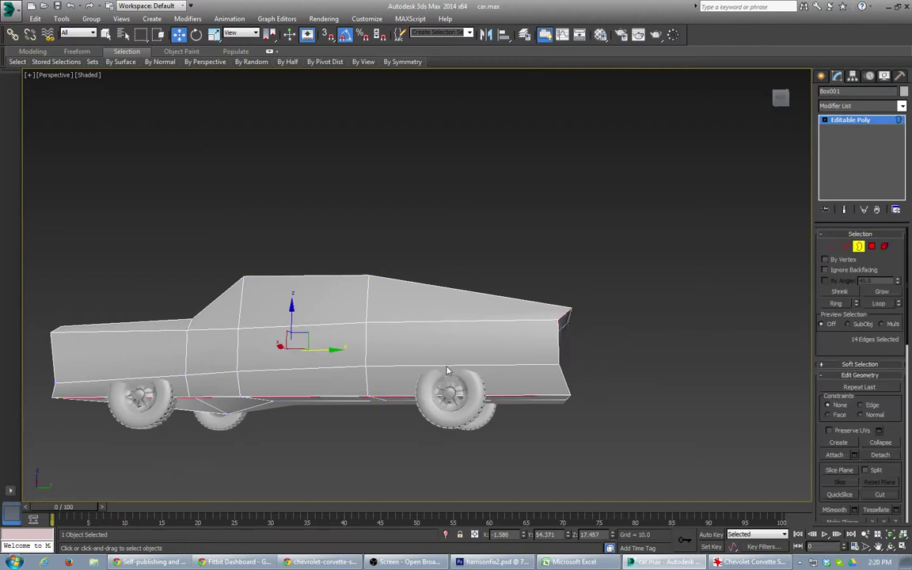
{"action": "left_click", "coordinate": [445, 365]}
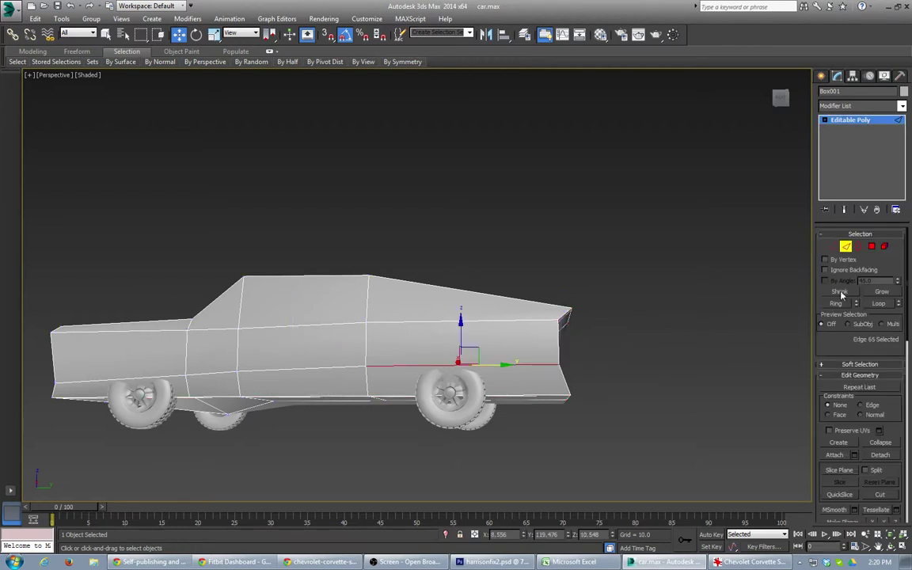
{"action": "left_click", "coordinate": [878, 304]}
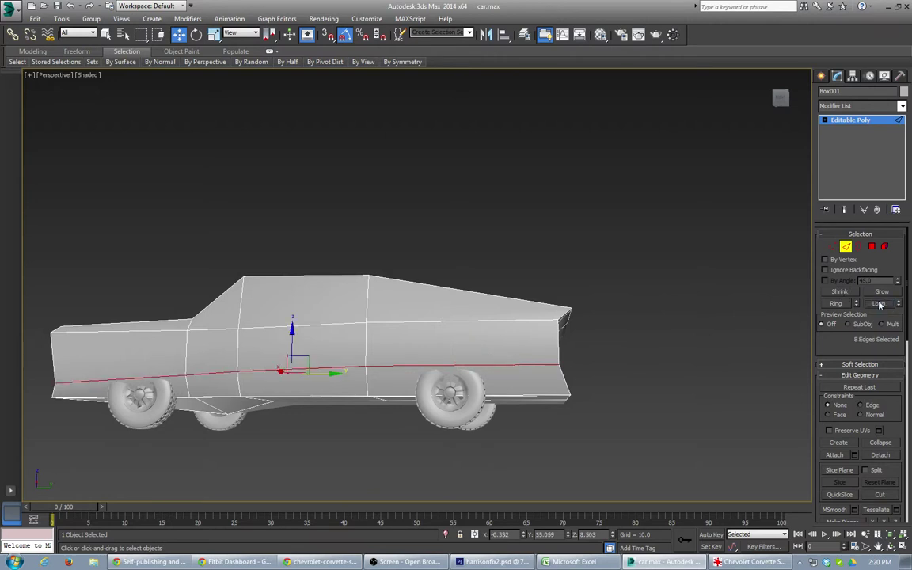
{"action": "key", "text": "ctrl+z"}
{"action": "left_click", "coordinate": [836, 304]}
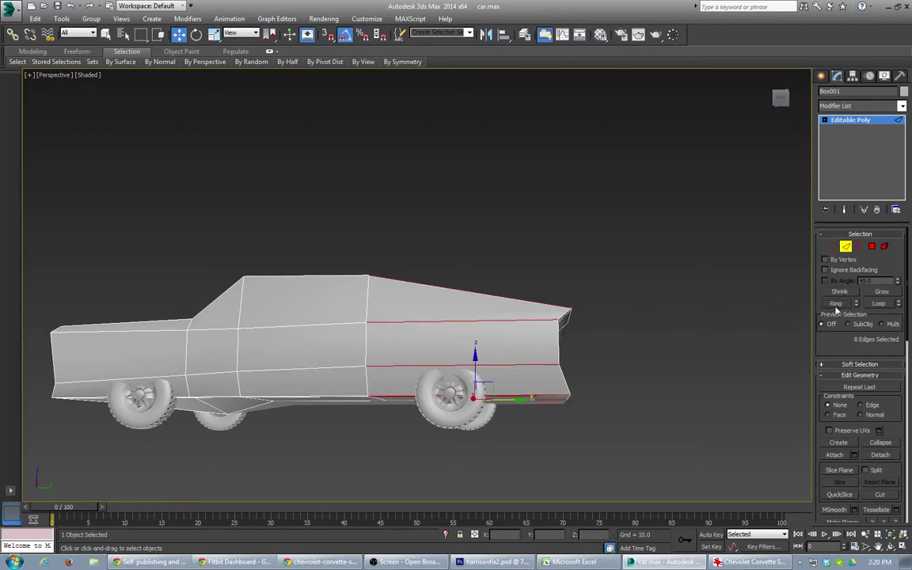
{"action": "right_click", "coordinate": [458, 319]}
{"action": "left_click", "coordinate": [437, 366]}
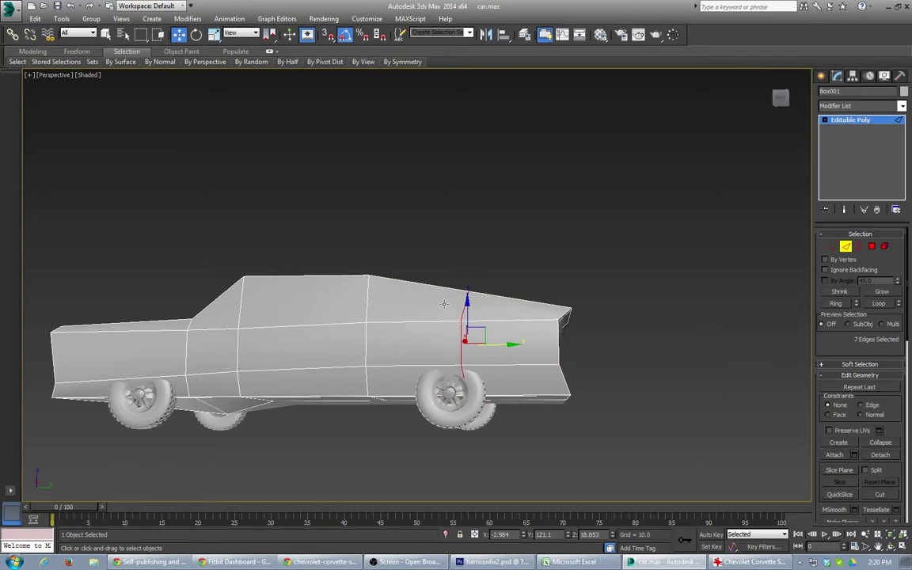
Move the new loop's three top vertices down and forward to about Y 118.3, Z 31.6 to separate the rear window from the trunk.
{"action": "key", "text": "1"}
{"action": "left_click_drag", "start_coordinate": [452, 265], "coordinate": [480, 309]}
{"action": "middle_click_drag", "start_coordinate": [461, 310], "coordinate": [470, 336], "text": "alt"}
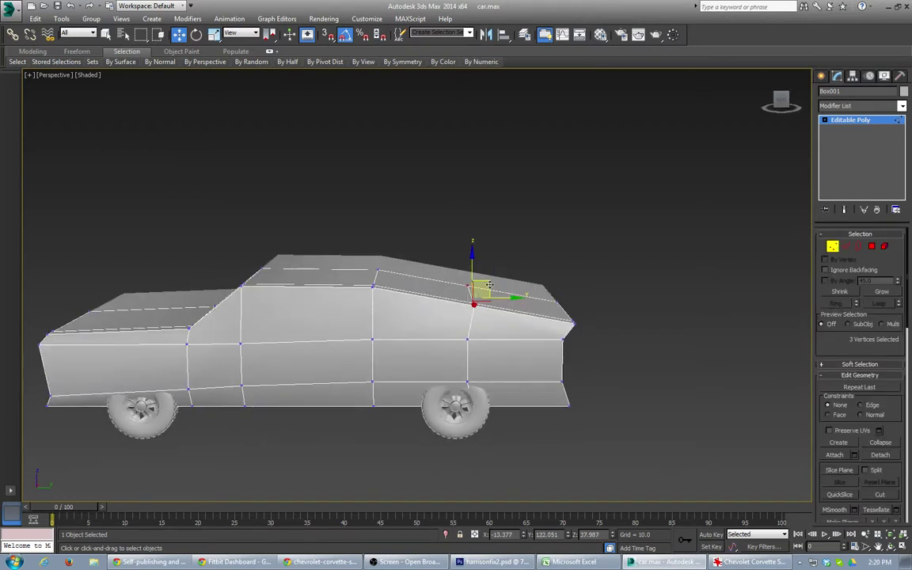
{"action": "left_click_drag", "start_coordinate": [489, 281], "coordinate": [471, 315]}
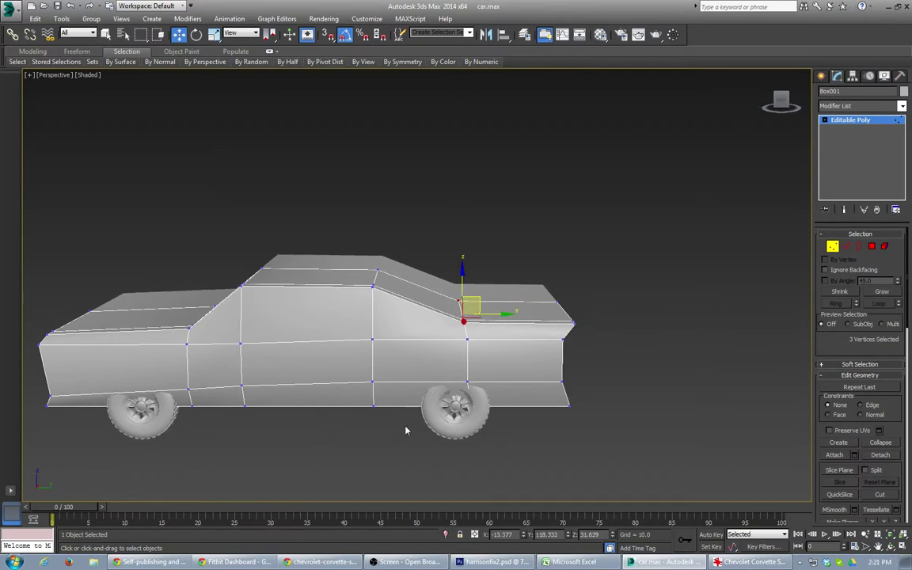
Raise the two outer top vertices along the front fender to about Z 30.6 to form a ridge beside the hood.
{"action": "middle_click_drag", "start_coordinate": [165, 366], "coordinate": [221, 304], "text": "alt"}
{"action": "middle_click_drag", "start_coordinate": [297, 377], "coordinate": [438, 320]}
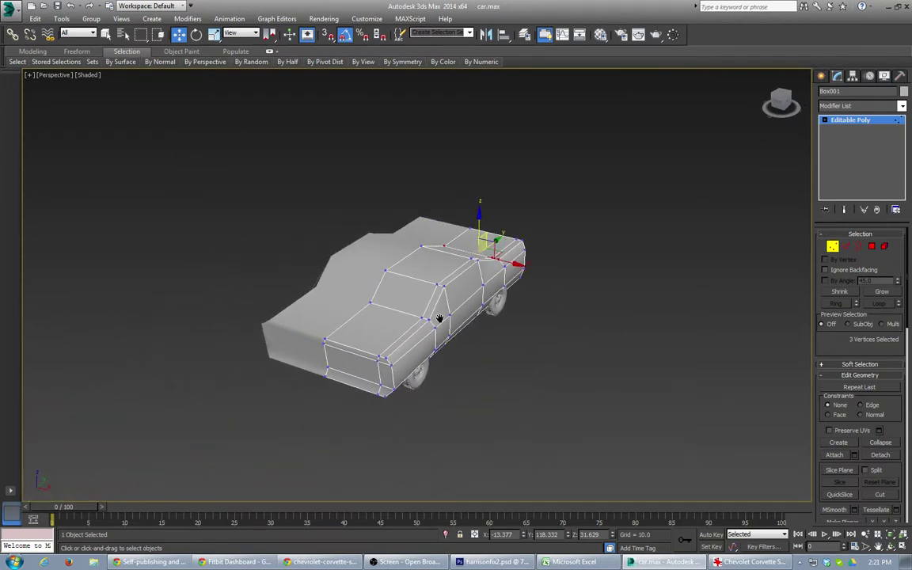
{"action": "scroll", "coordinate": [440, 314], "scroll_direction": "up", "scroll_amount": 5}
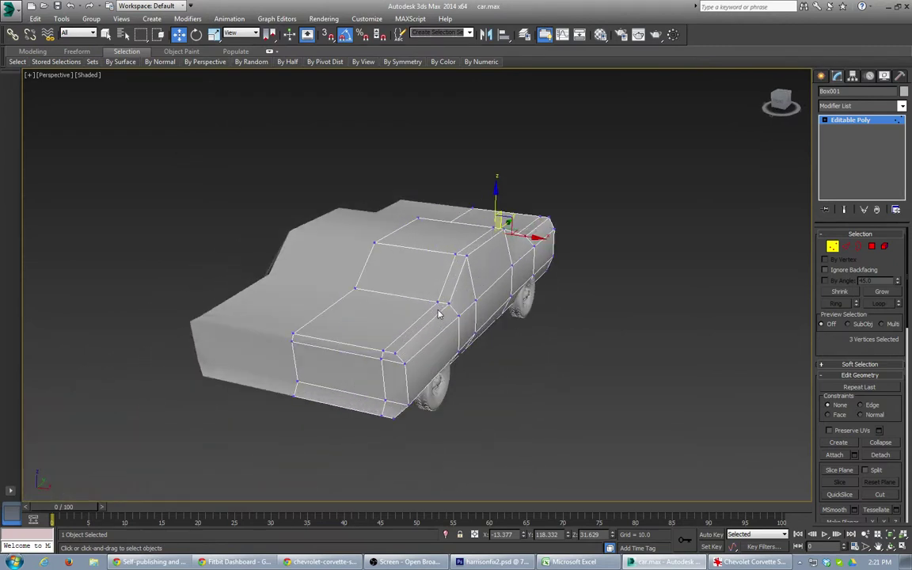
{"action": "left_click", "coordinate": [369, 378]}
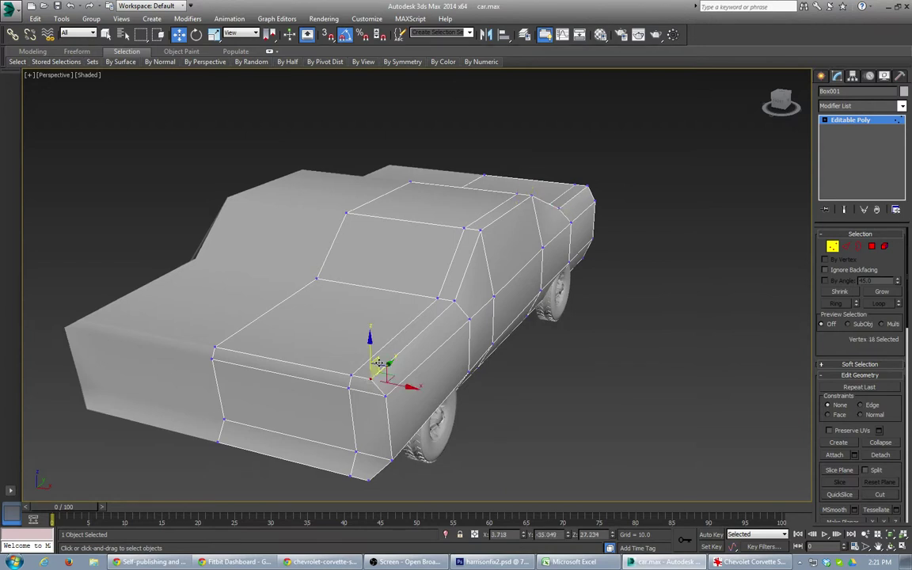
{"action": "left_click", "coordinate": [454, 302]}
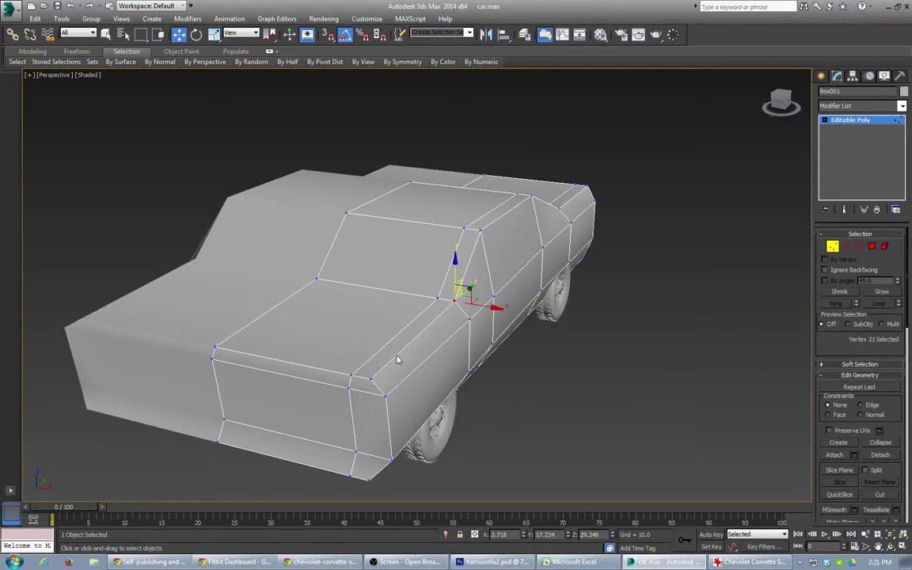
{"action": "left_click", "coordinate": [369, 378], "text": "ctrl"}
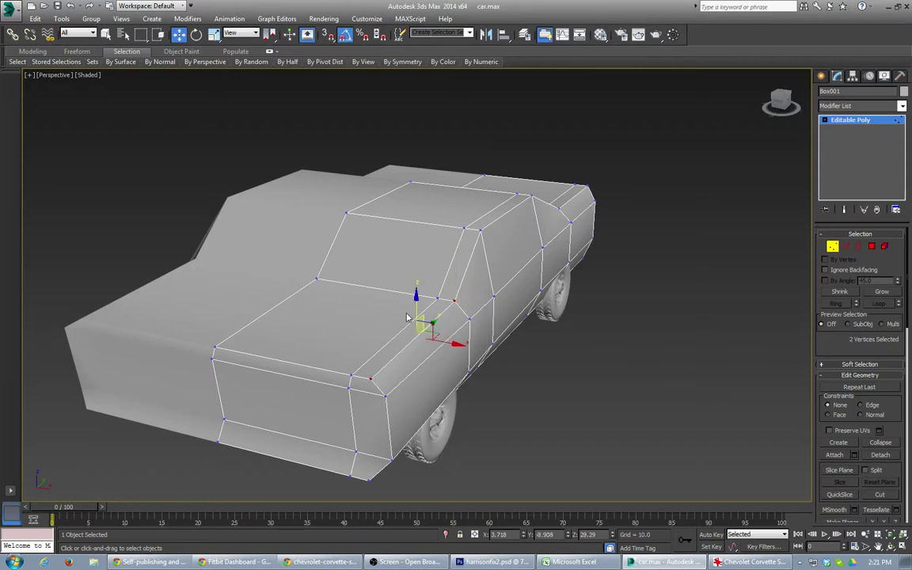
{"action": "left_click_drag", "start_coordinate": [415, 303], "coordinate": [415, 295]}
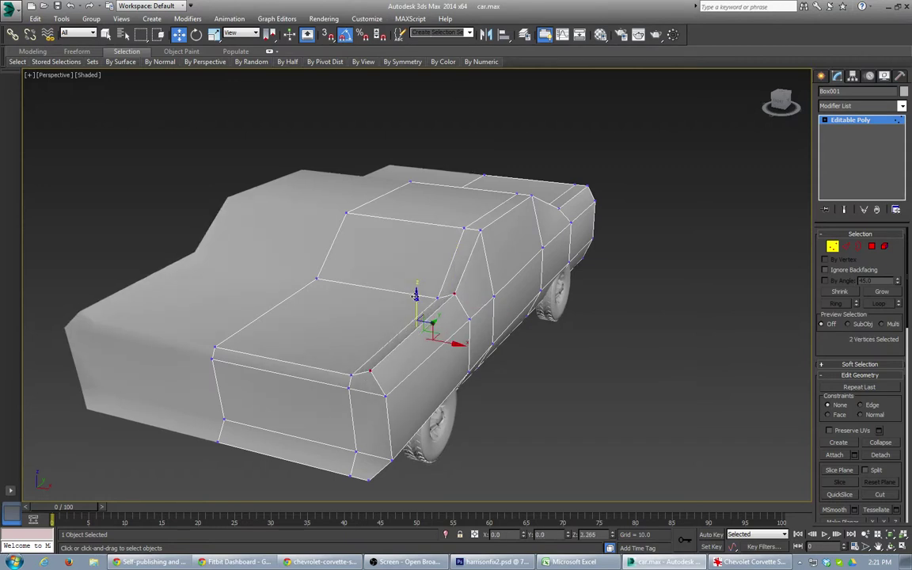
Connect the ring of lengthwise edges between the windshield's base and the roof's front edge with one new edge loop.
{"action": "middle_click_drag", "start_coordinate": [478, 305], "coordinate": [402, 376]}
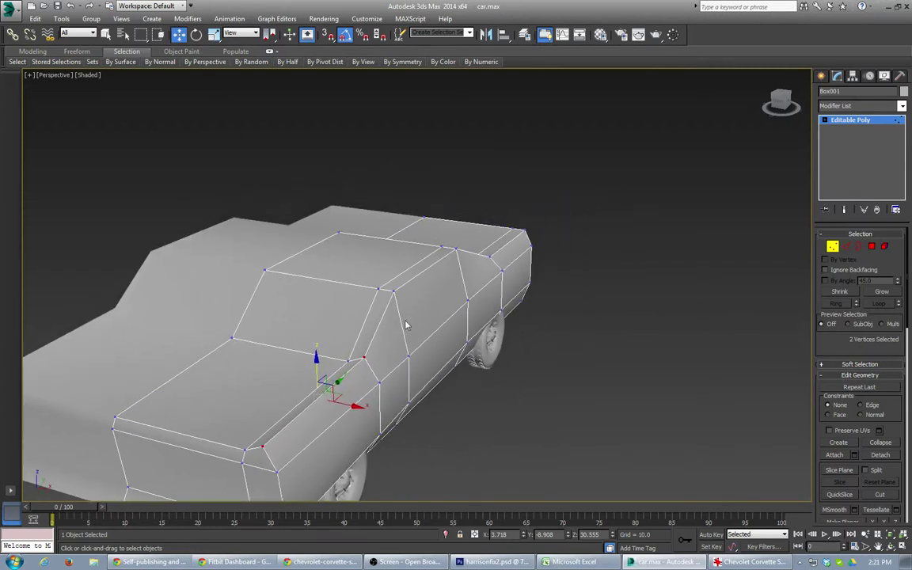
{"action": "middle_click_drag", "start_coordinate": [392, 371], "coordinate": [331, 353], "text": "alt"}
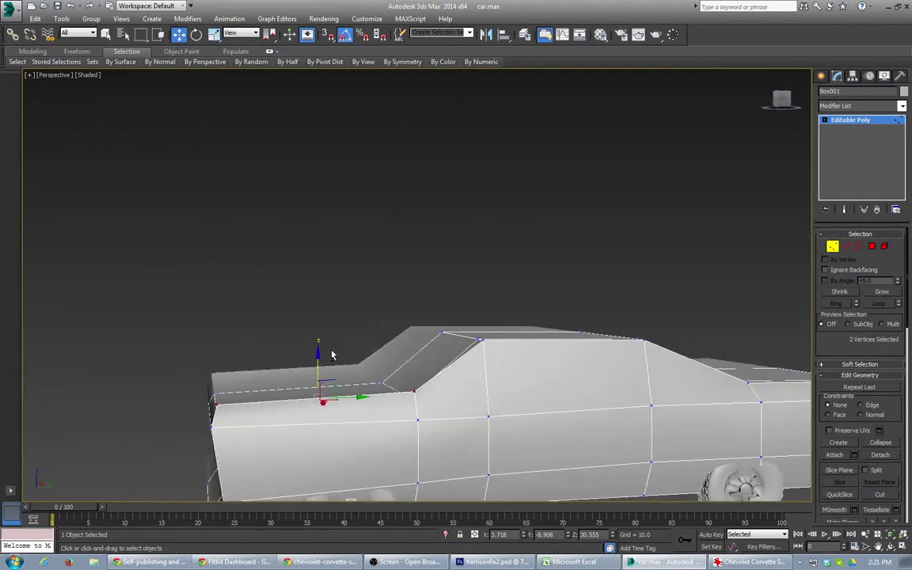
{"action": "middle_click_drag", "start_coordinate": [574, 406], "coordinate": [473, 345]}
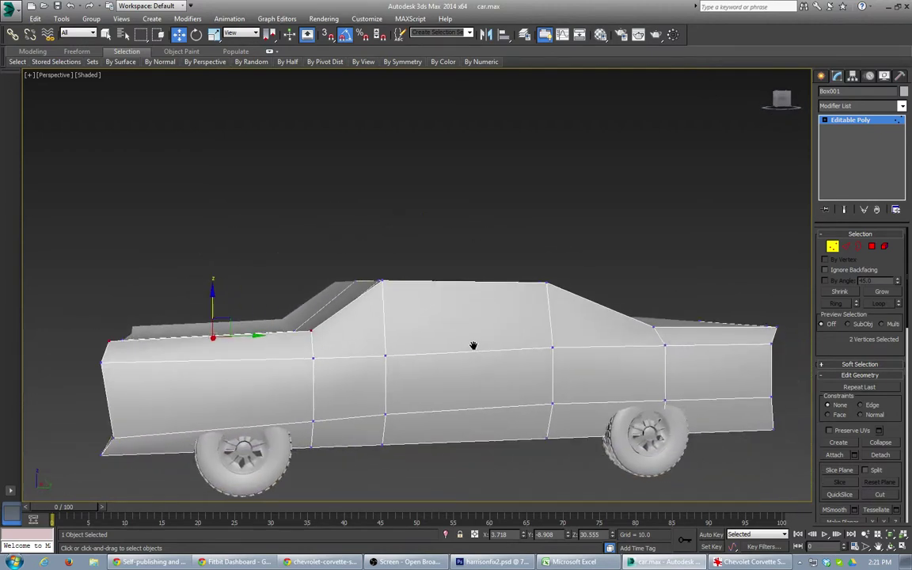
{"action": "key", "text": "2"}
{"action": "left_click", "coordinate": [355, 357]}
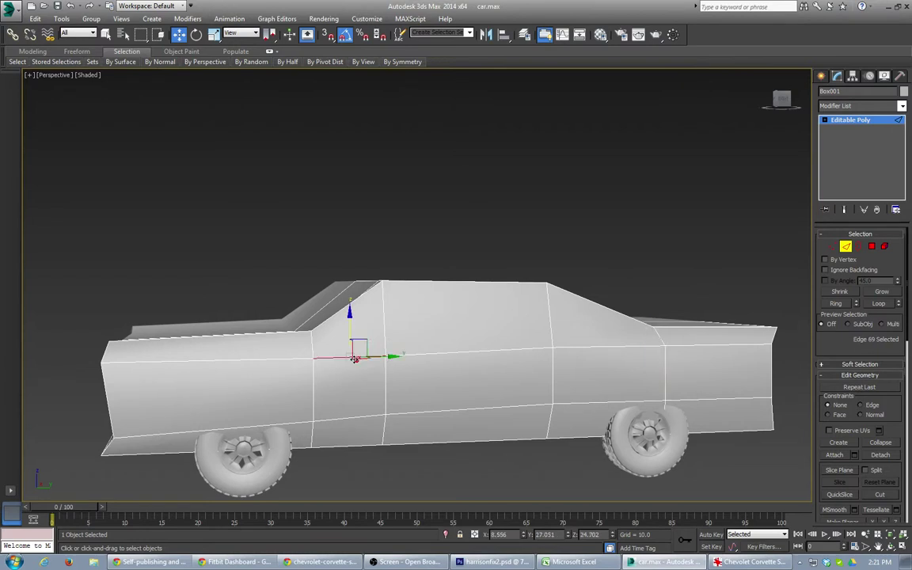
{"action": "left_click", "coordinate": [832, 304]}
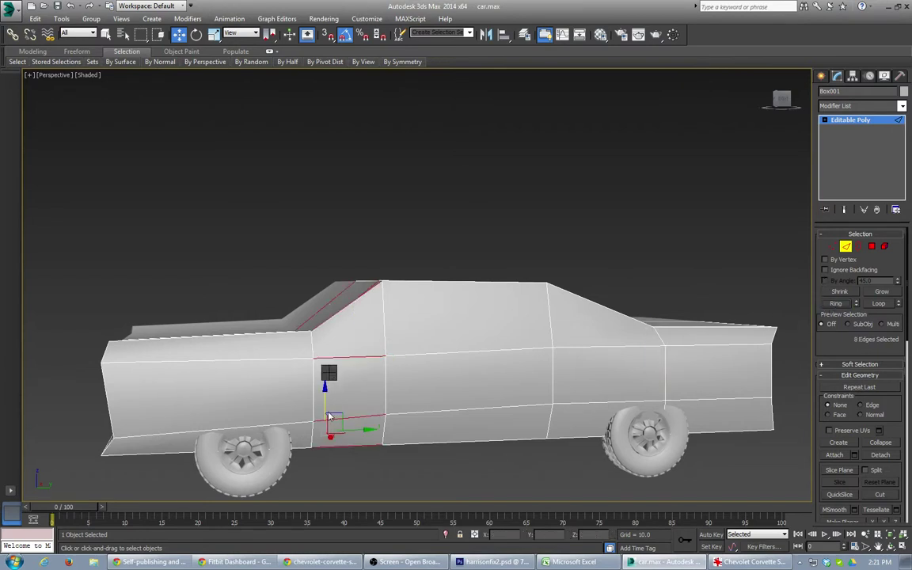
{"action": "key", "text": "ctrl+shift+e"}
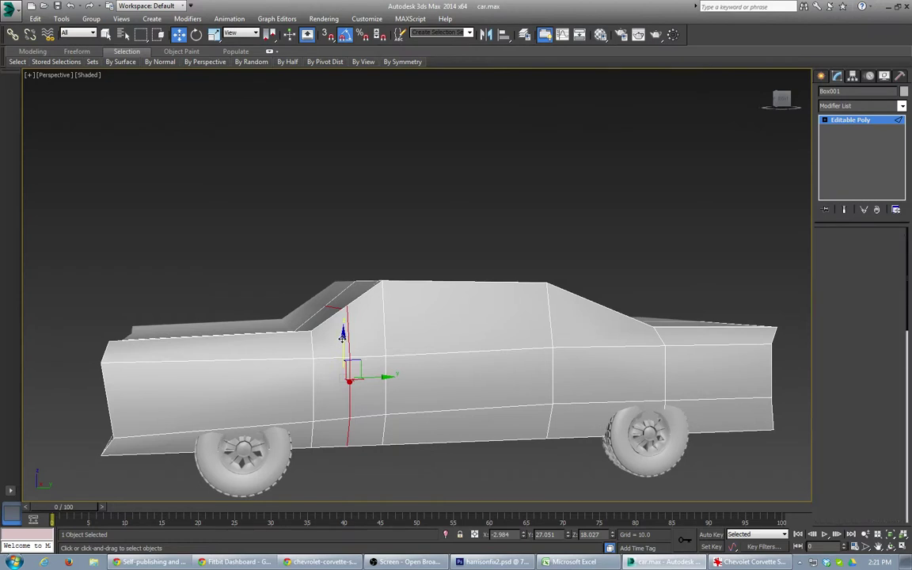
Shift the new loop's two outer windshield vertices back and down to about Y 28.5, Z 37.5 to curve the windshield.
{"action": "key", "text": "1"}
{"action": "left_click_drag", "start_coordinate": [309, 281], "coordinate": [353, 294]}
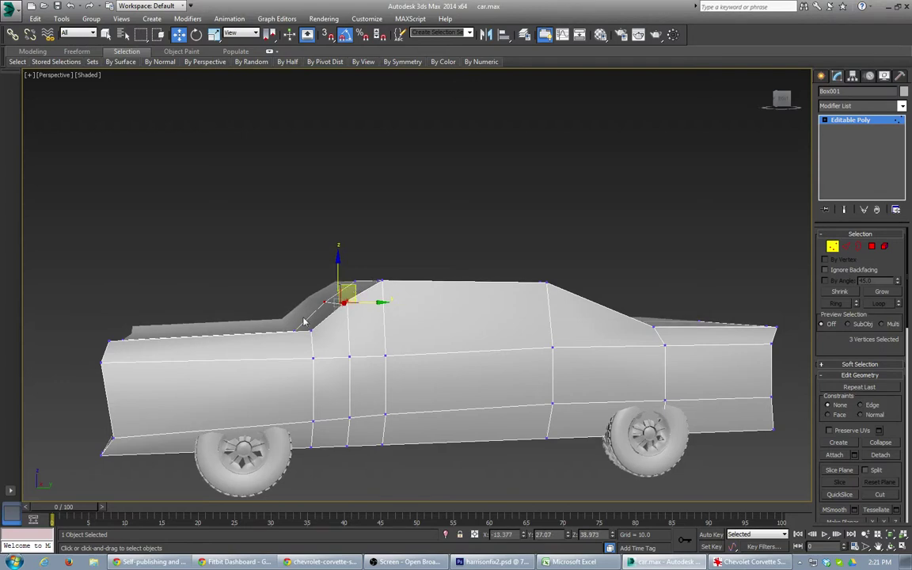
{"action": "middle_click_drag", "start_coordinate": [263, 298], "coordinate": [369, 344], "text": "alt"}
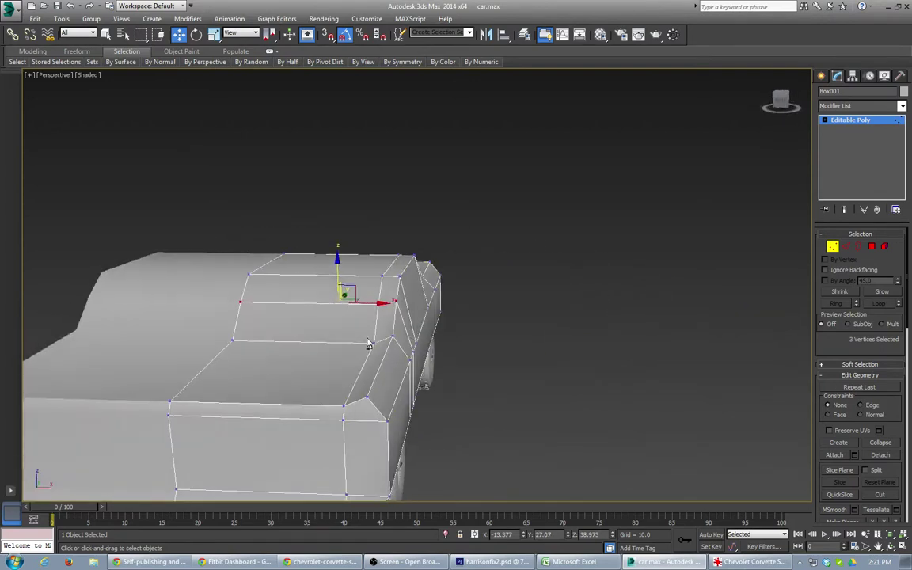
{"action": "scroll", "coordinate": [254, 299], "scroll_direction": "up", "scroll_amount": 1}
{"action": "left_click_drag", "start_coordinate": [194, 280], "coordinate": [252, 319], "text": "alt"}
{"action": "middle_click_drag", "start_coordinate": [445, 336], "coordinate": [356, 339], "text": "alt"}
{"action": "left_click_drag", "start_coordinate": [422, 286], "coordinate": [427, 293]}
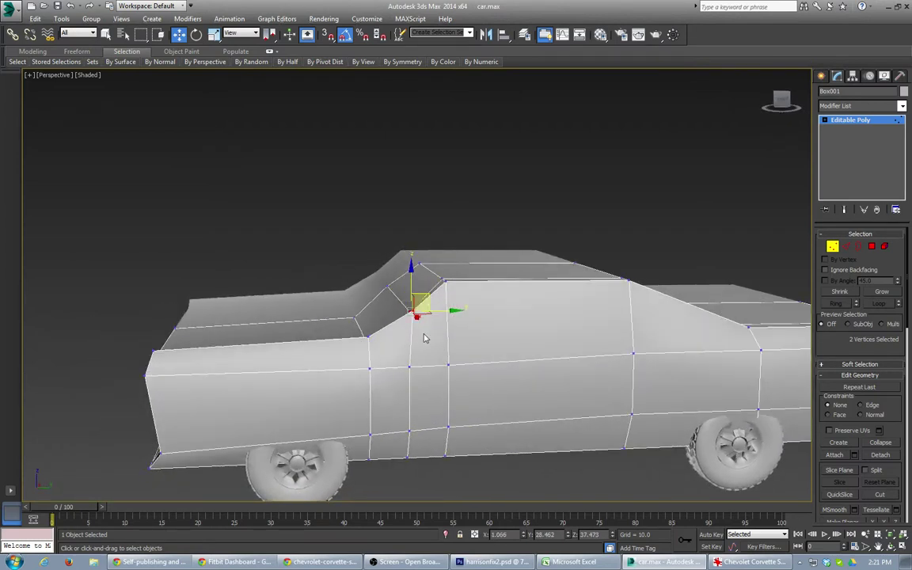
Lower the outermost windshield-pillar vertex to about Z 36.7 and the roof's outer rear corner vertex to about Z 43.6.
{"action": "left_click", "coordinate": [404, 318]}
{"action": "left_click", "coordinate": [416, 313]}
{"action": "left_click_drag", "start_coordinate": [429, 304], "coordinate": [429, 308]}
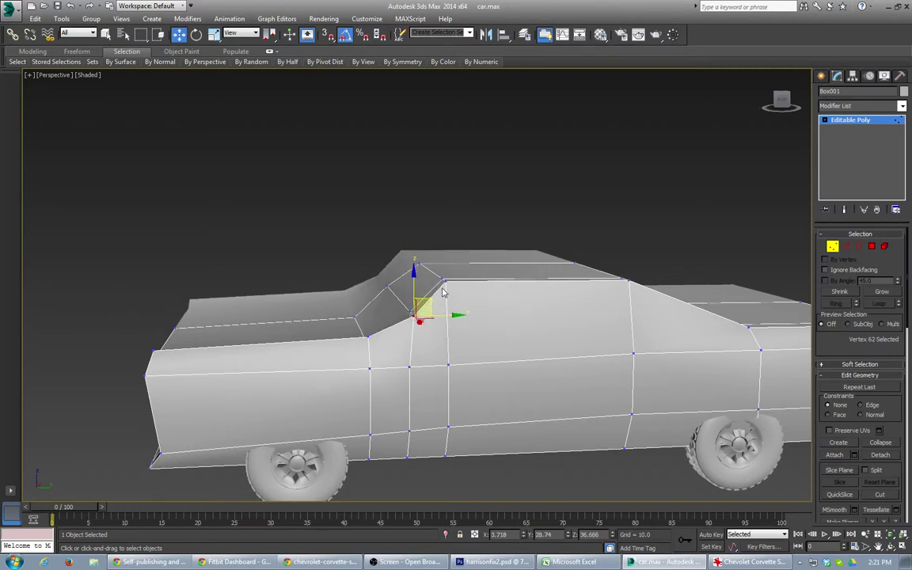
{"action": "left_click", "coordinate": [444, 280]}
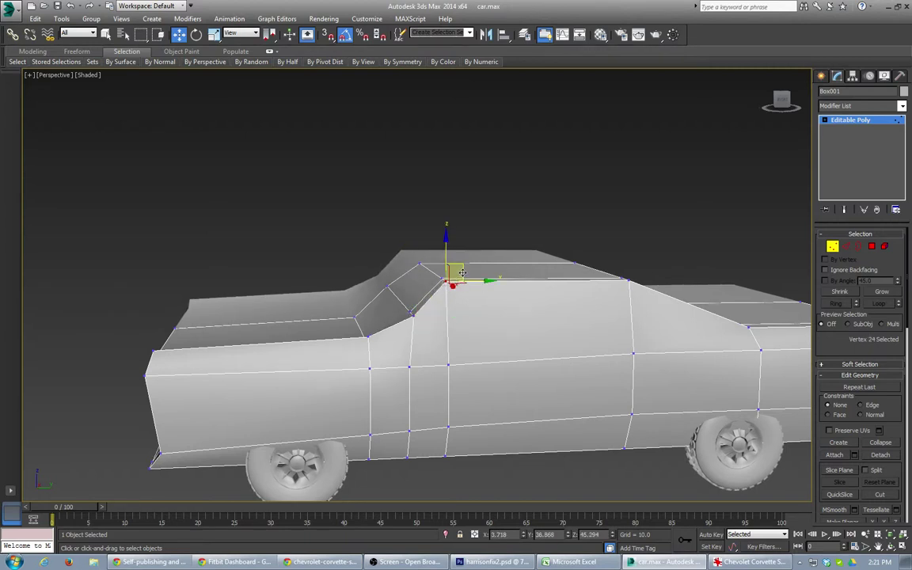
{"action": "left_click", "coordinate": [629, 280]}
{"action": "left_click_drag", "start_coordinate": [647, 263], "coordinate": [644, 268]}
{"action": "key", "text": "ctrl+q"}
{"action": "key", "text": "ctrl+q"}
Connect the ring of crosswise edges with one new lengthwise edge loop running over the hood, roof and trunk.
{"action": "middle_click_drag", "start_coordinate": [466, 324], "coordinate": [152, 358]}
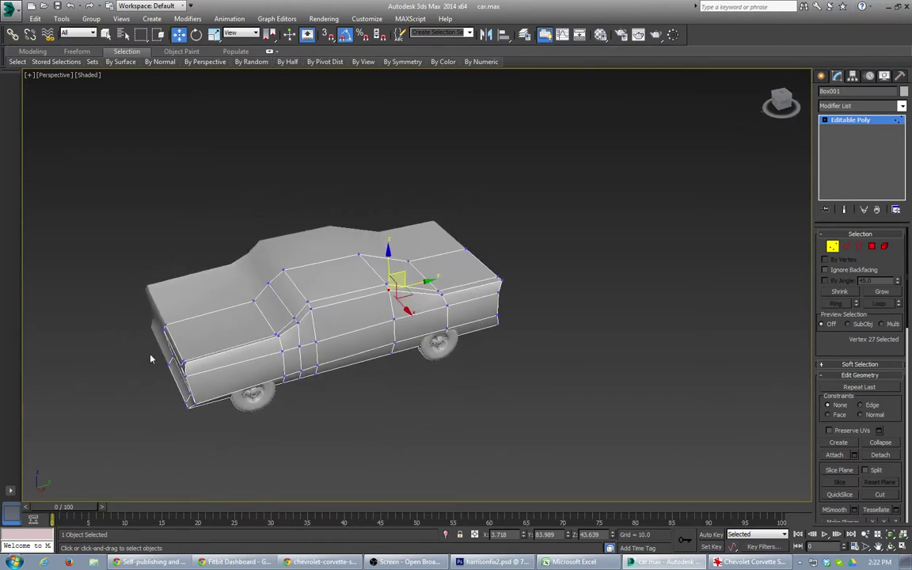
{"action": "key", "text": "2"}
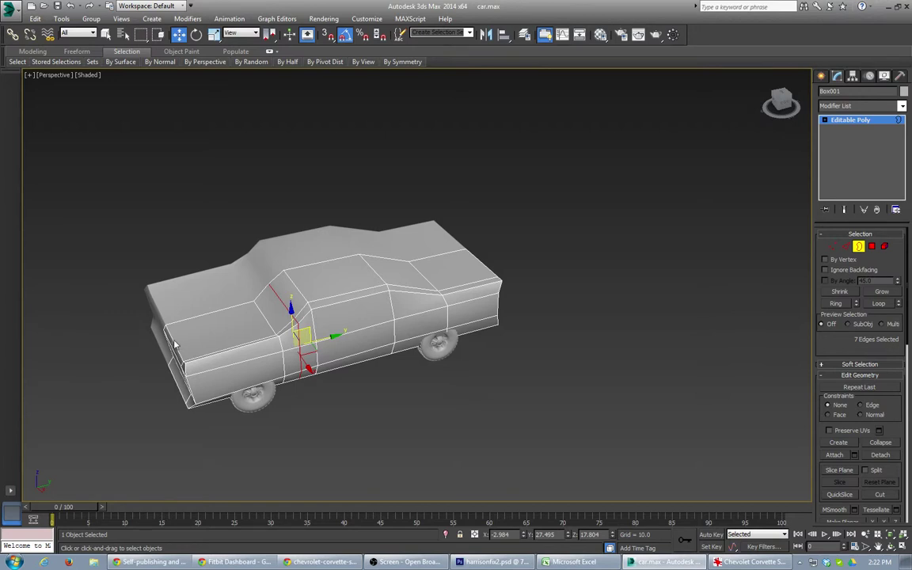
{"action": "key", "text": "2"}
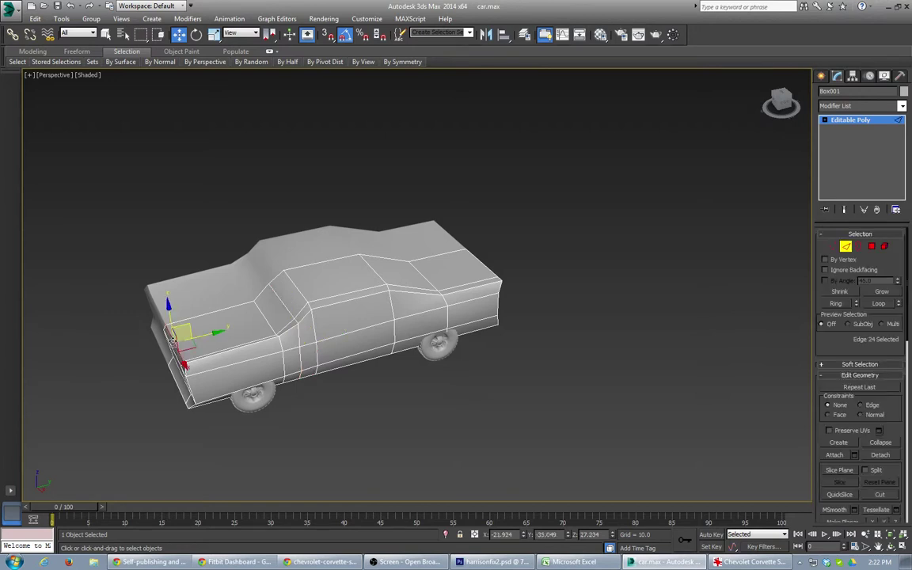
{"action": "left_click", "coordinate": [836, 303]}
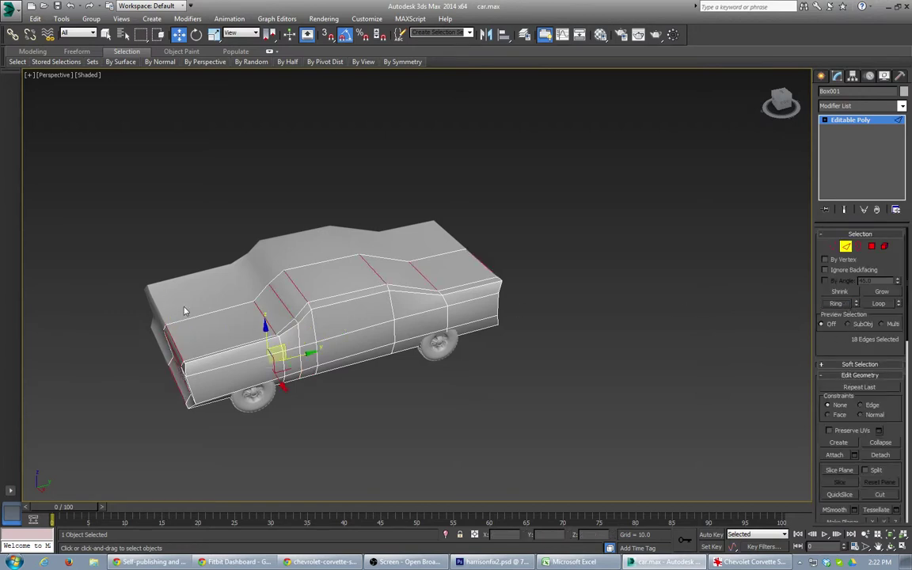
{"action": "middle_click_drag", "start_coordinate": [163, 384], "coordinate": [287, 341], "text": "alt"}
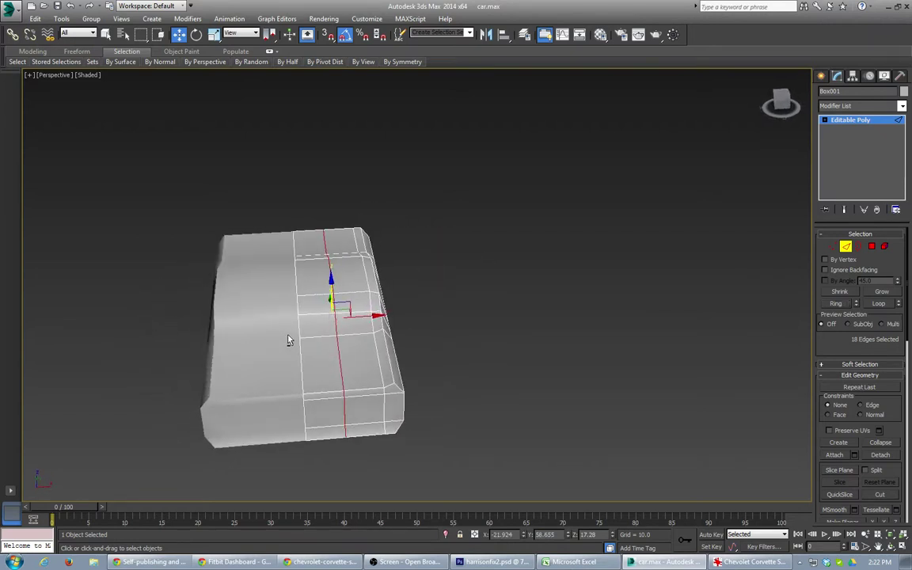
Raise the hood's new lengthwise edge to about Z 30.8 and its centreline edge by about 3.2.
{"action": "left_click", "coordinate": [339, 361]}
{"action": "middle_click_drag", "start_coordinate": [332, 348], "coordinate": [328, 325], "text": "alt"}
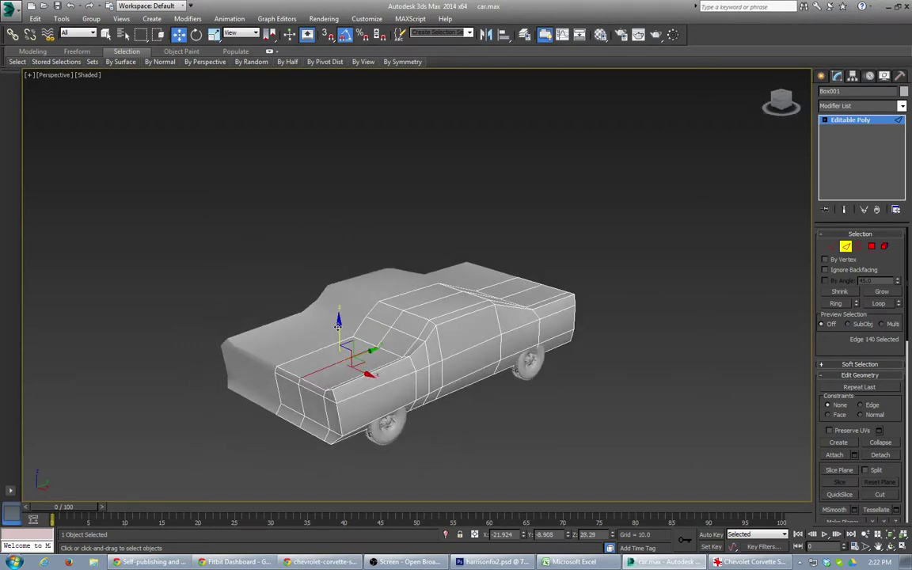
{"action": "left_click_drag", "start_coordinate": [338, 324], "coordinate": [339, 322]}
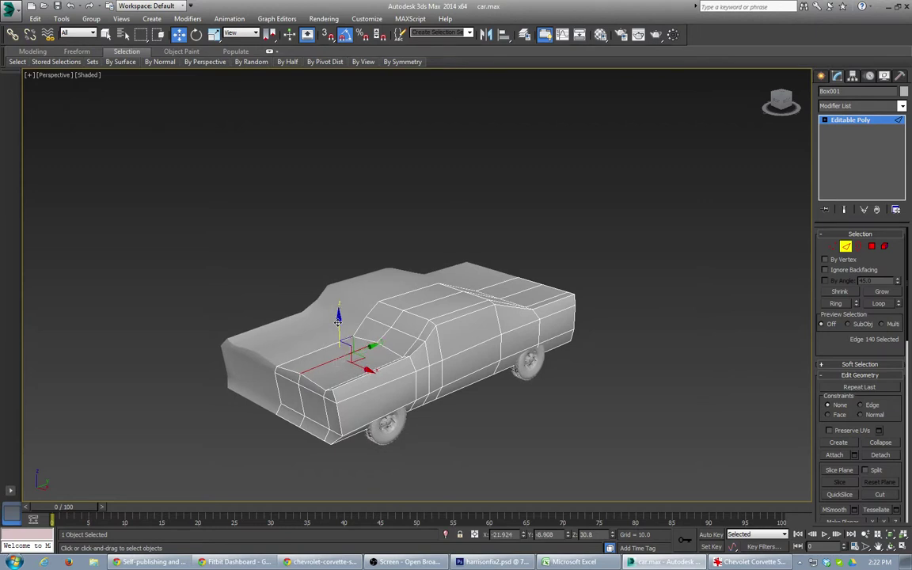
{"action": "double_click", "coordinate": [308, 333]}
{"action": "left_click_drag", "start_coordinate": [315, 318], "coordinate": [315, 313]}
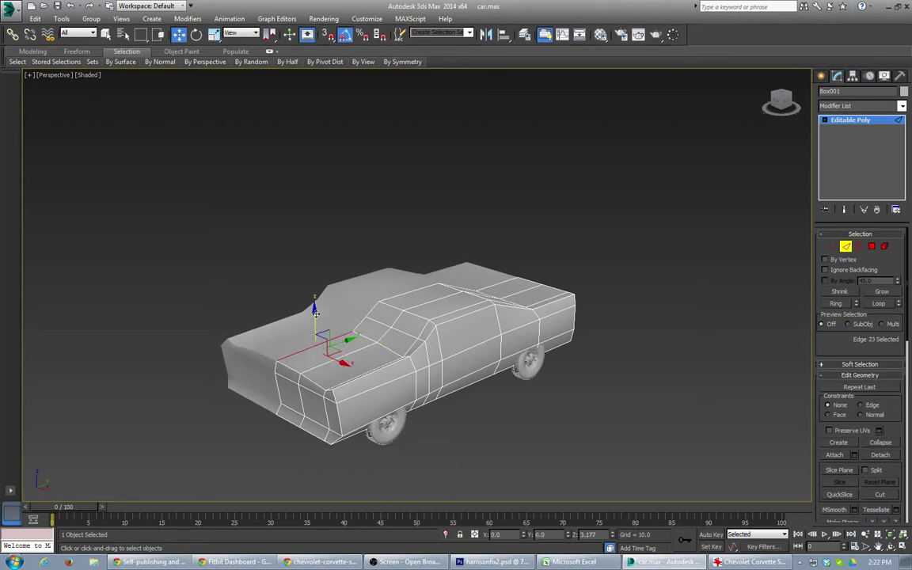
Rotate the eight vertices at the inner part of the car's front end to angle the nose.
{"action": "middle_click_drag", "start_coordinate": [317, 315], "coordinate": [366, 363], "text": "alt"}
{"action": "left_click", "coordinate": [305, 413]}
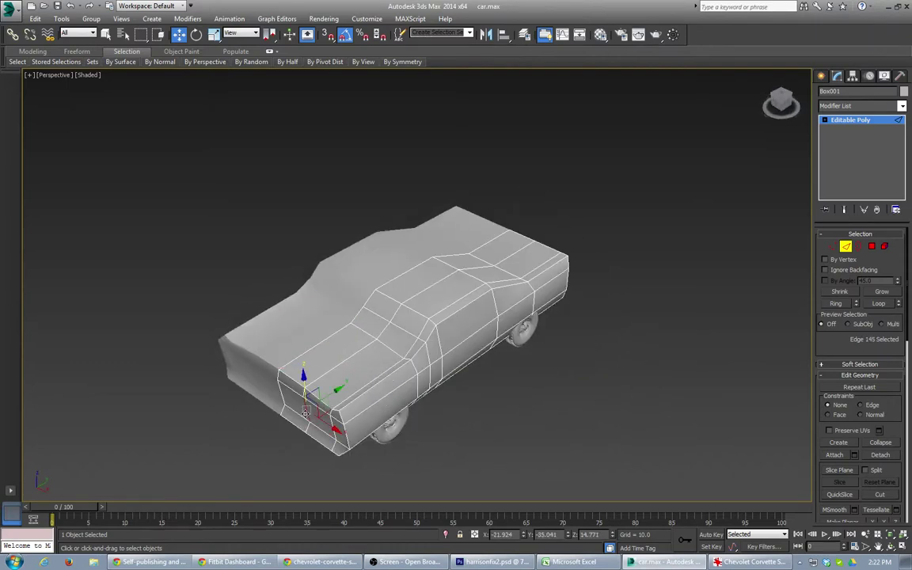
{"action": "left_click", "coordinate": [322, 472]}
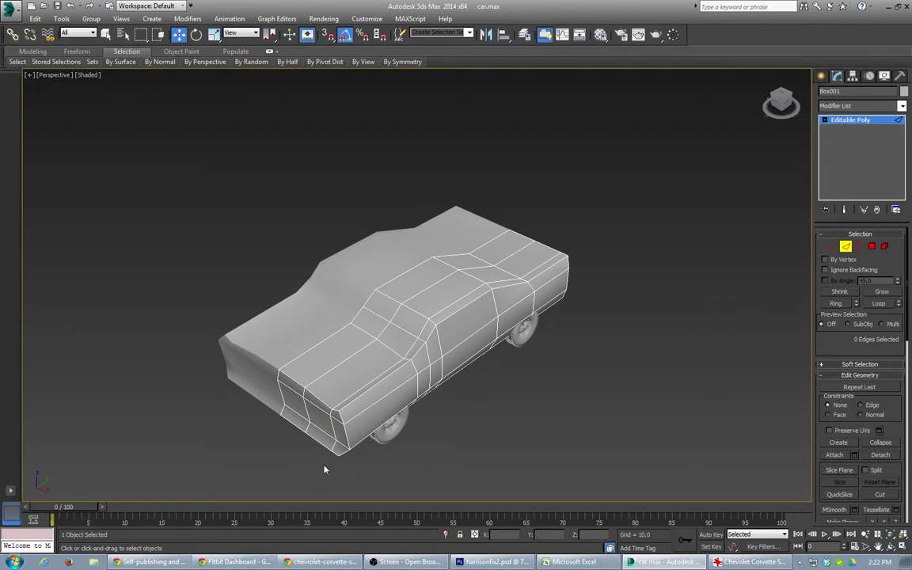
{"action": "key", "text": "1"}
{"action": "left_click_drag", "start_coordinate": [320, 367], "coordinate": [369, 413]}
{"action": "key", "text": "e"}
{"action": "left_click_drag", "start_coordinate": [355, 454], "coordinate": [368, 449]}
Lower the outermost vertex at the rear window's base to about Z 30.7.
{"action": "middle_click_drag", "start_coordinate": [435, 378], "coordinate": [394, 360], "text": "alt"}
{"action": "middle_click_drag", "start_coordinate": [455, 445], "coordinate": [364, 358], "text": "alt"}
{"action": "scroll", "coordinate": [366, 360], "scroll_direction": "up", "scroll_amount": 3}
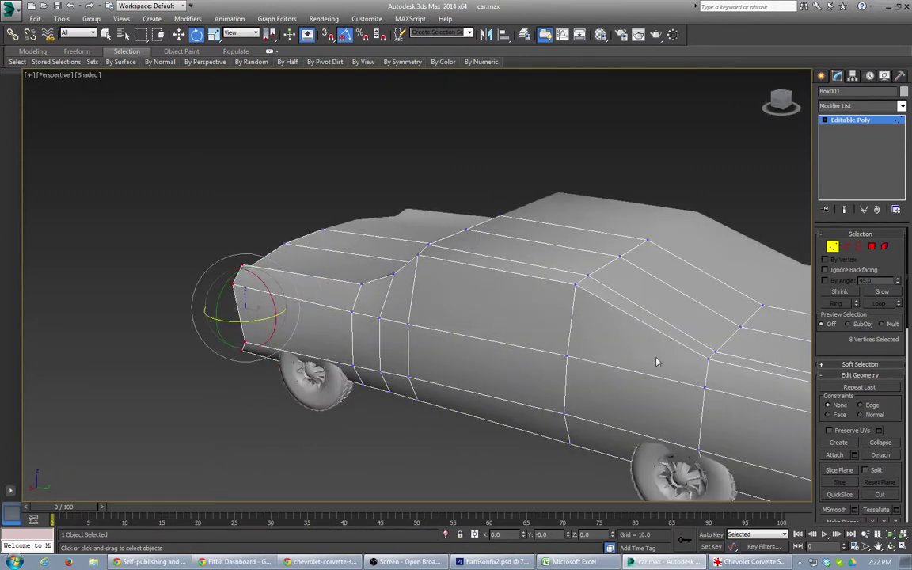
{"action": "left_click", "coordinate": [710, 358]}
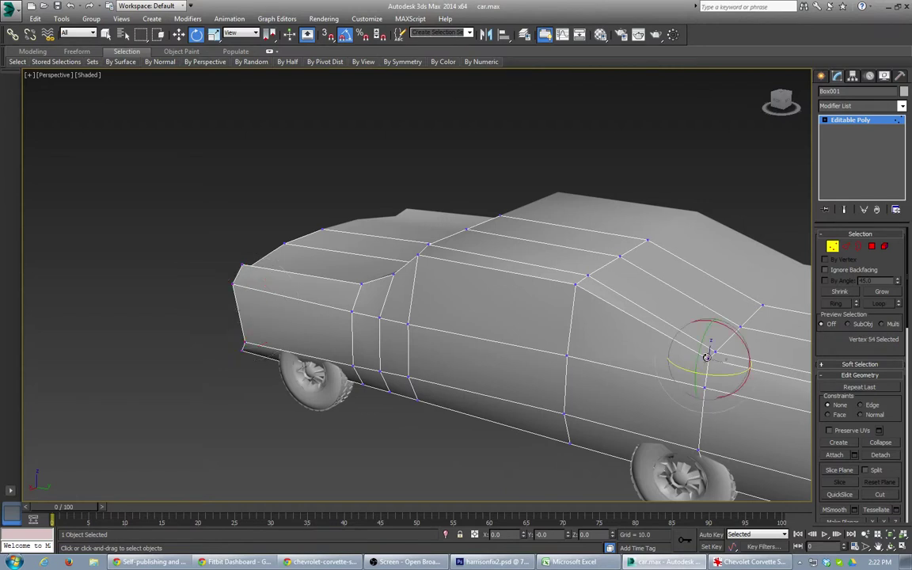
{"action": "key", "text": "w"}
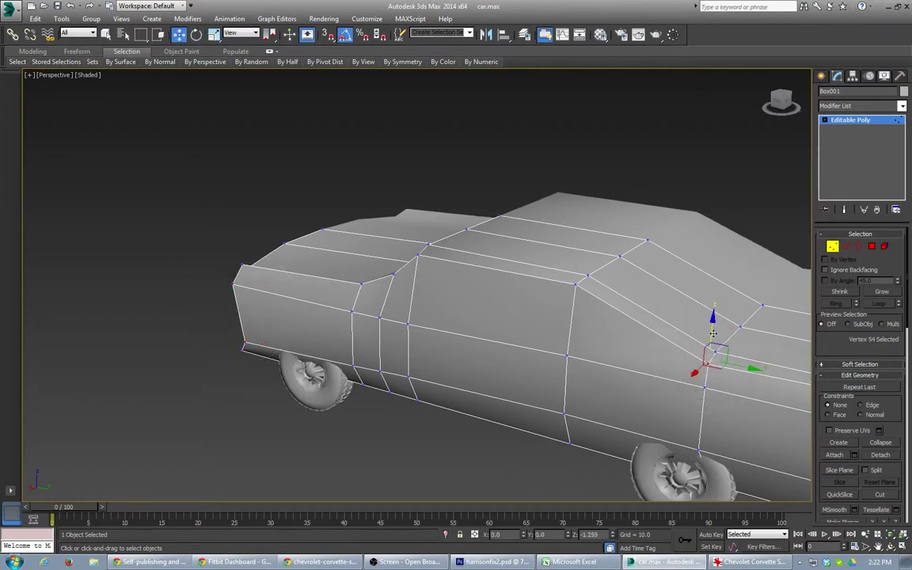
{"action": "left_click_drag", "start_coordinate": [714, 337], "coordinate": [710, 331]}
Raise the trunk's outer rear corner vertex to form a pointed tail fin.
{"action": "middle_click_drag", "start_coordinate": [710, 331], "coordinate": [396, 324], "text": "alt"}
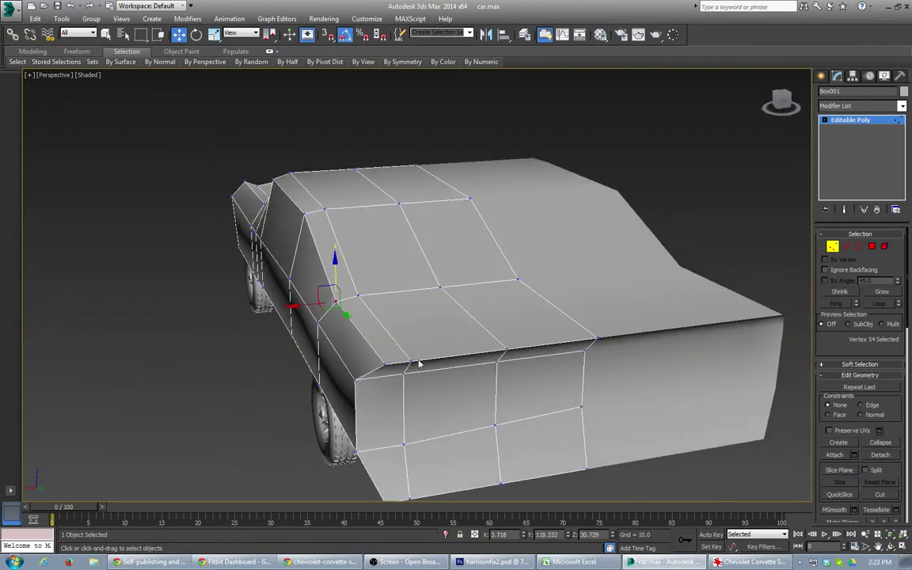
{"action": "left_click", "coordinate": [385, 364]}
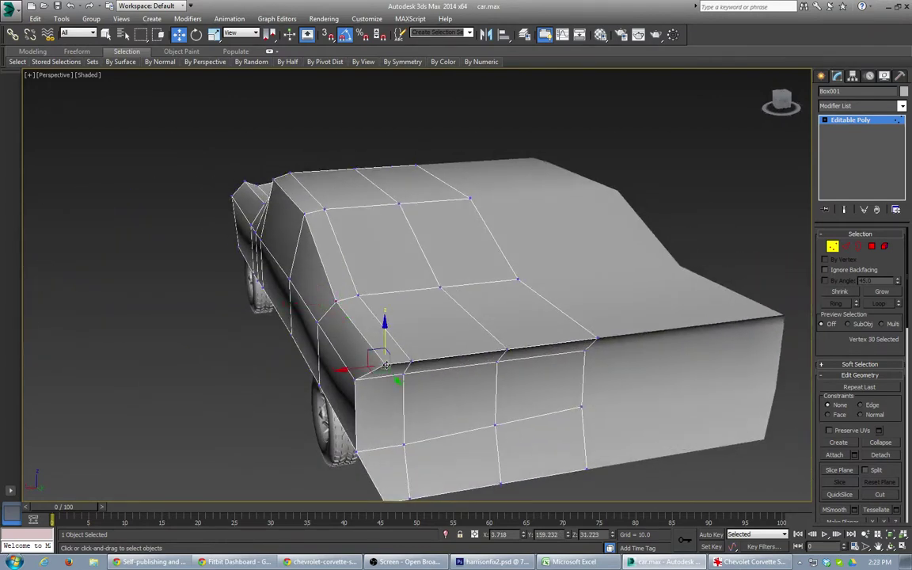
{"action": "left_click_drag", "start_coordinate": [385, 334], "coordinate": [385, 316]}
{"action": "left_click", "coordinate": [413, 367]}
Move the ten vertices of the loop at the windshield's base slightly back to about Y 19.3.
{"action": "middle_click_drag", "start_coordinate": [307, 331], "coordinate": [408, 321], "text": "alt"}
{"action": "scroll", "coordinate": [408, 321], "scroll_direction": "down", "scroll_amount": 4}
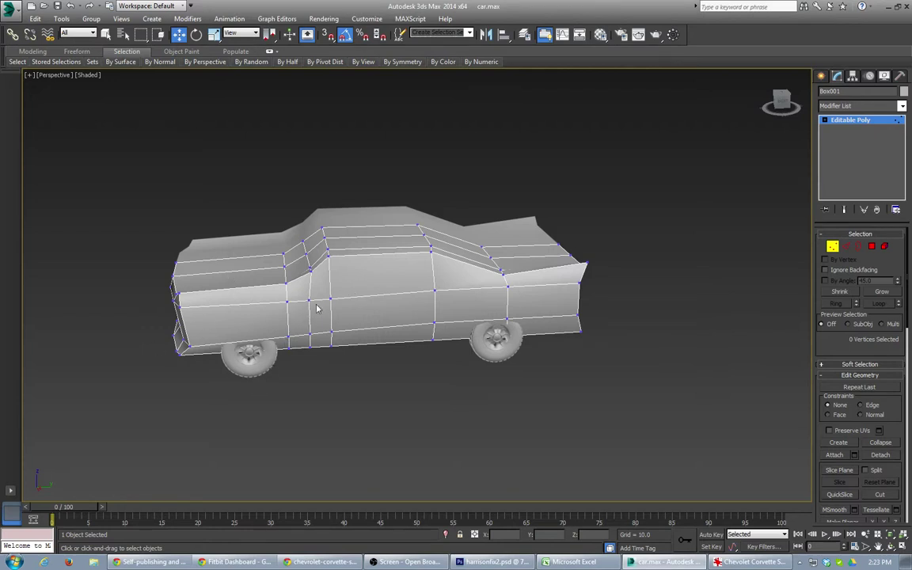
{"action": "left_click_drag", "start_coordinate": [303, 265], "coordinate": [320, 276]}
{"action": "mouse_move", "coordinate": [302, 290]}
{"action": "middle_mouse_down", "text": "alt"}
{"action": "mouse_move", "coordinate": [292, 266]}
{"action": "mouse_move", "coordinate": [281, 279]}
{"action": "mouse_move", "coordinate": [289, 285]}
{"action": "middle_mouse_up", "text": "alt"}
{"action": "mouse_move", "coordinate": [296, 246]}
{"action": "left_mouse_down"}
{"action": "mouse_move", "coordinate": [318, 279]}
{"action": "mouse_move", "coordinate": [316, 250]}
{"action": "mouse_move", "coordinate": [325, 259]}
{"action": "mouse_move", "coordinate": [287, 292]}
{"action": "mouse_move", "coordinate": [294, 376]}
{"action": "left_mouse_up"}
{"action": "left_click_drag", "start_coordinate": [305, 315], "coordinate": [310, 317]}
Reposition the vertices on the car's underside below the windshield to even out the floor loops.
{"action": "middle_click_drag", "start_coordinate": [299, 354], "coordinate": [169, 331], "text": "alt"}
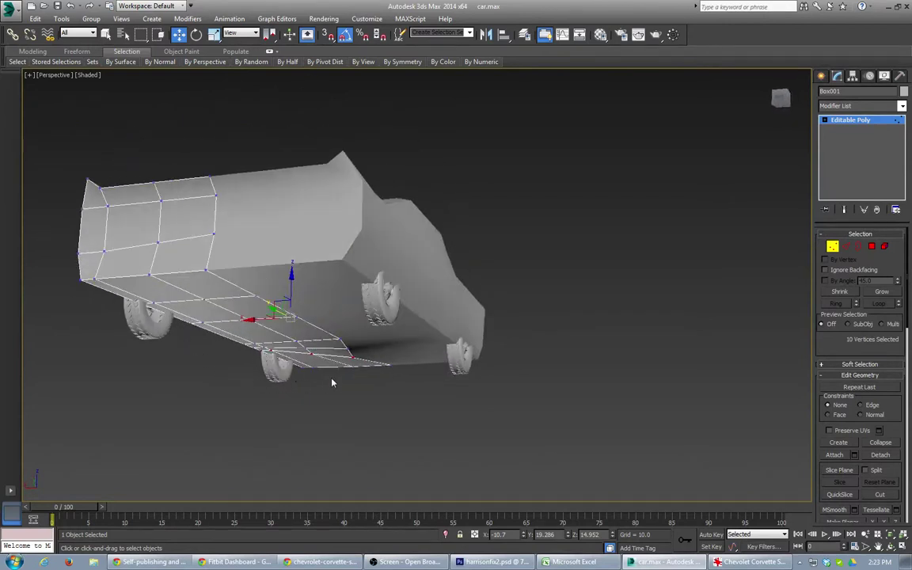
{"action": "left_click", "coordinate": [353, 357]}
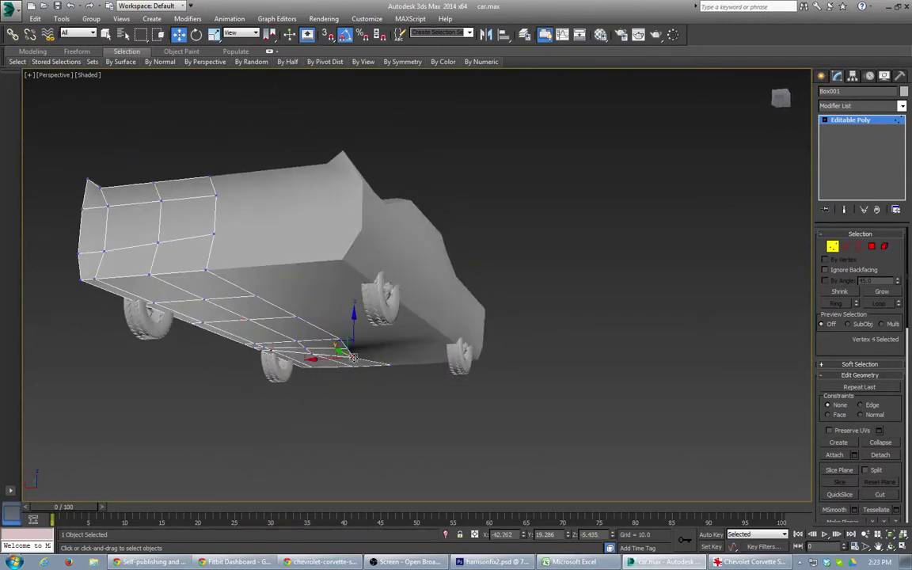
{"action": "left_click_drag", "start_coordinate": [354, 327], "coordinate": [314, 306]}
{"action": "left_click", "coordinate": [345, 347], "text": "ctrl"}
{"action": "left_click", "coordinate": [297, 346]}
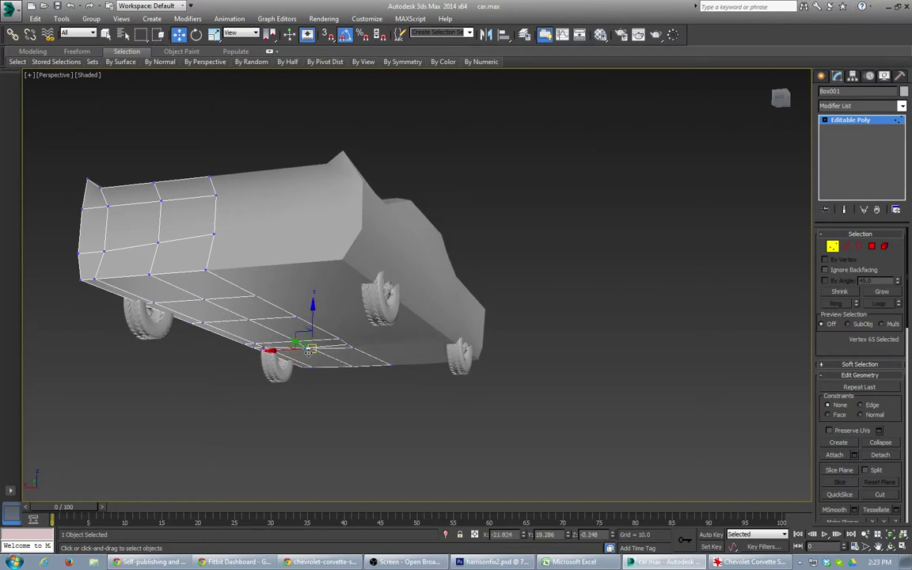
{"action": "left_click_drag", "start_coordinate": [308, 349], "coordinate": [307, 313]}
{"action": "middle_click_drag", "start_coordinate": [227, 290], "coordinate": [381, 319], "text": "alt"}
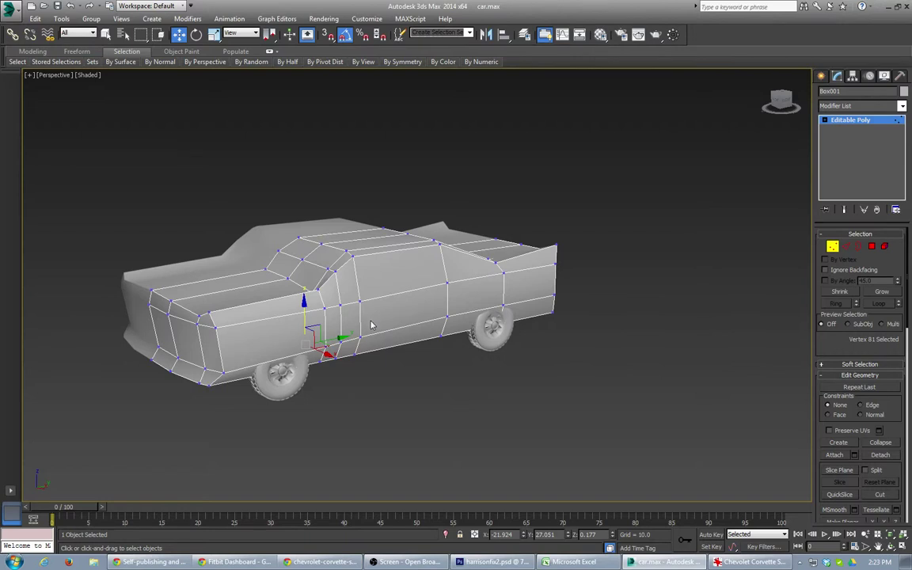
Cut an angular wheel arch outline into the front fender above the front wheel, running down to the body's lower edge at both ends.
{"action": "scroll", "coordinate": [315, 361], "scroll_direction": "up", "scroll_amount": 4}
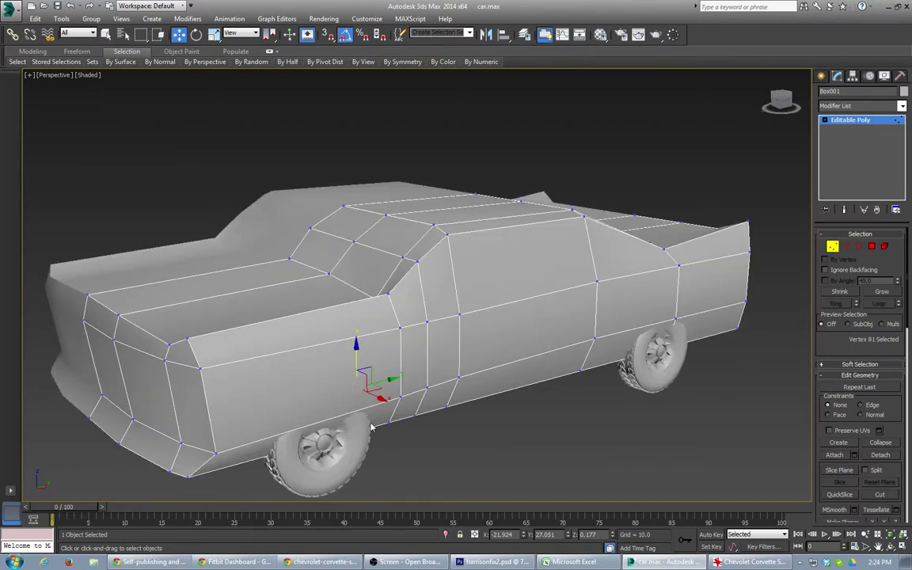
{"action": "middle_click_drag", "start_coordinate": [366, 418], "coordinate": [360, 380], "text": "alt"}
{"action": "scroll", "coordinate": [362, 356], "scroll_direction": "up", "scroll_amount": 5}
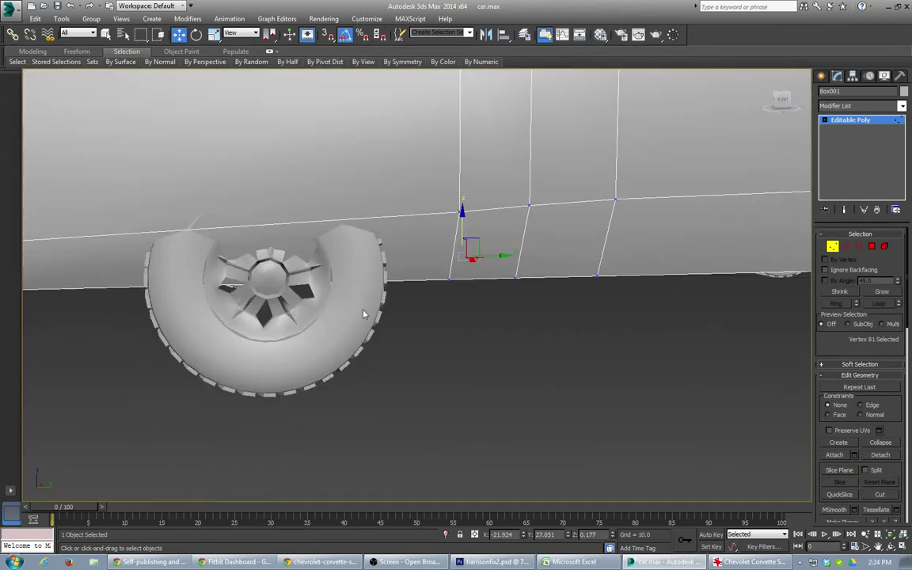
{"action": "scroll", "coordinate": [366, 317], "scroll_direction": "down", "scroll_amount": 5}
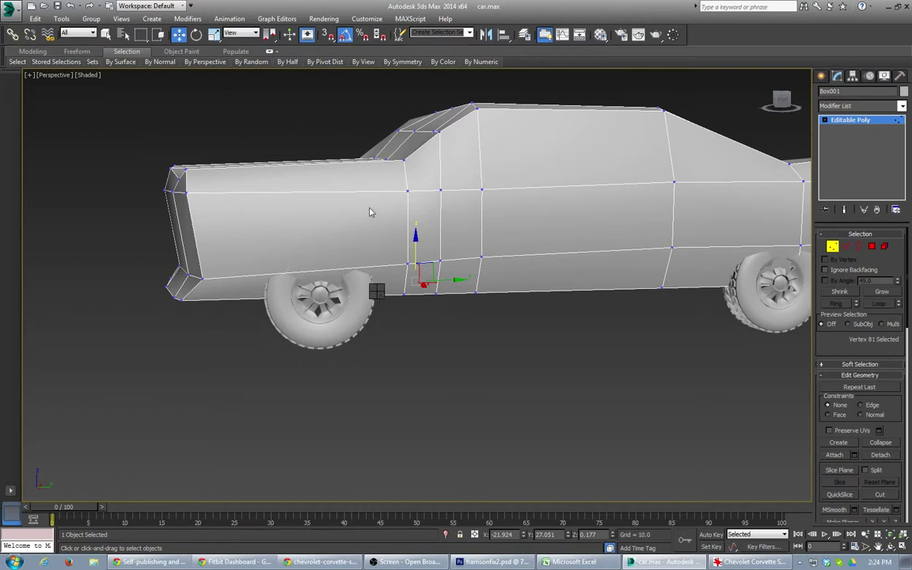
{"action": "key", "text": "alt+c"}
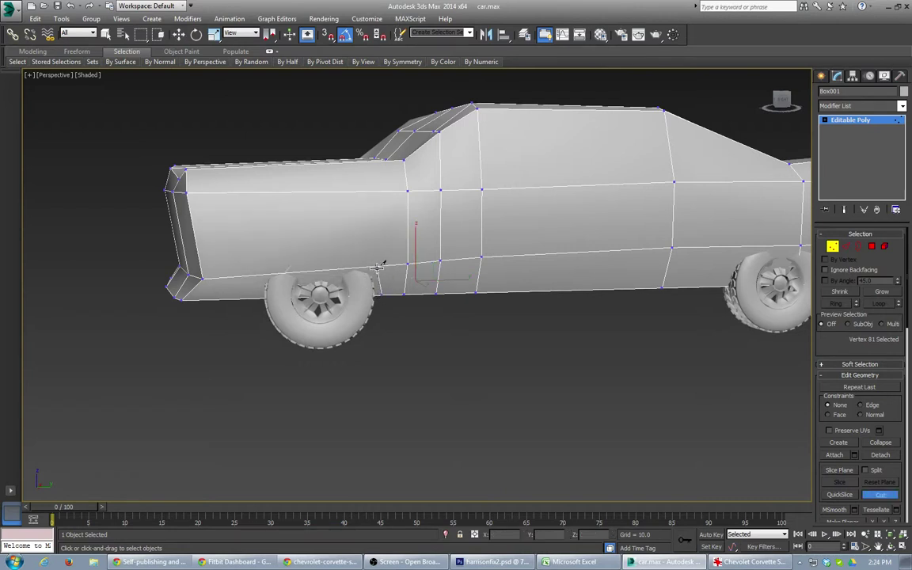
{"action": "left_click", "coordinate": [377, 267]}
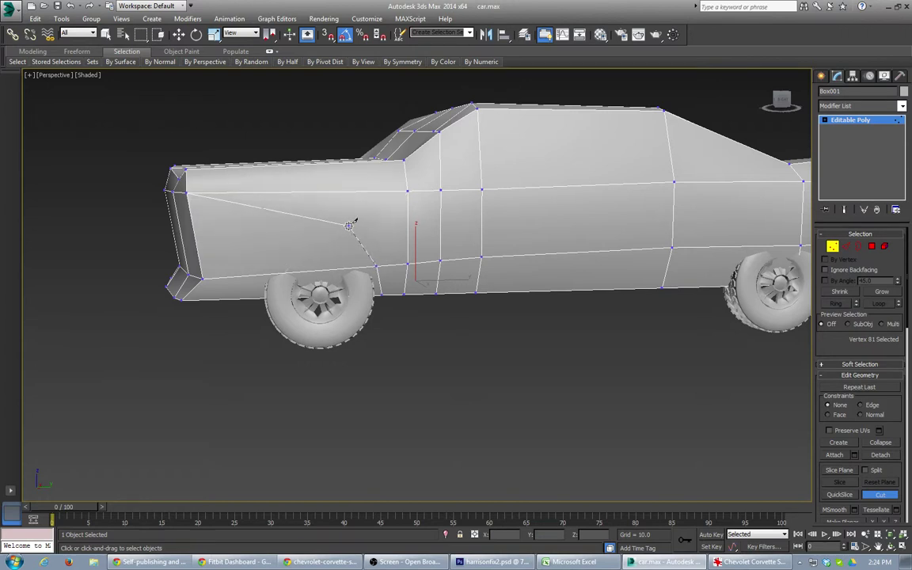
{"action": "left_click", "coordinate": [349, 226]}
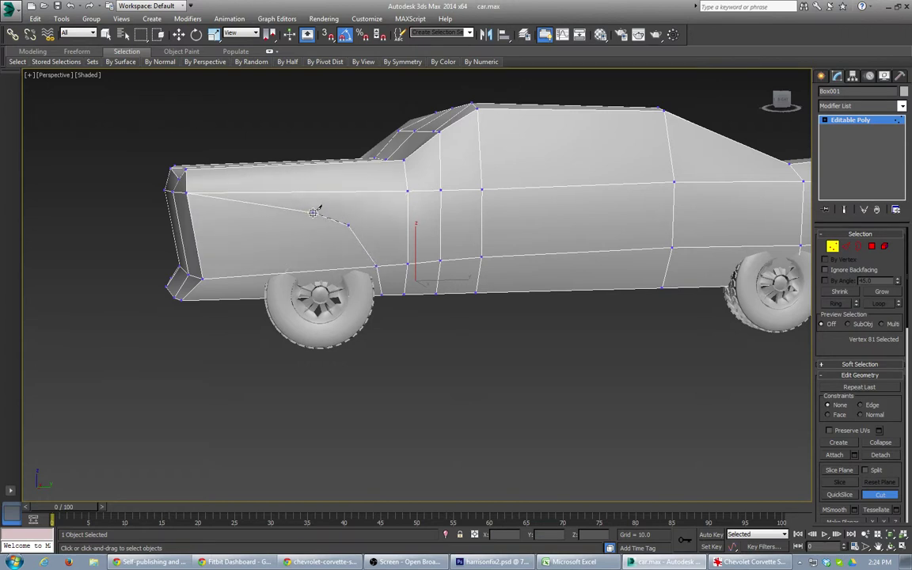
{"action": "left_click", "coordinate": [313, 213]}
{"action": "left_click", "coordinate": [271, 228]}
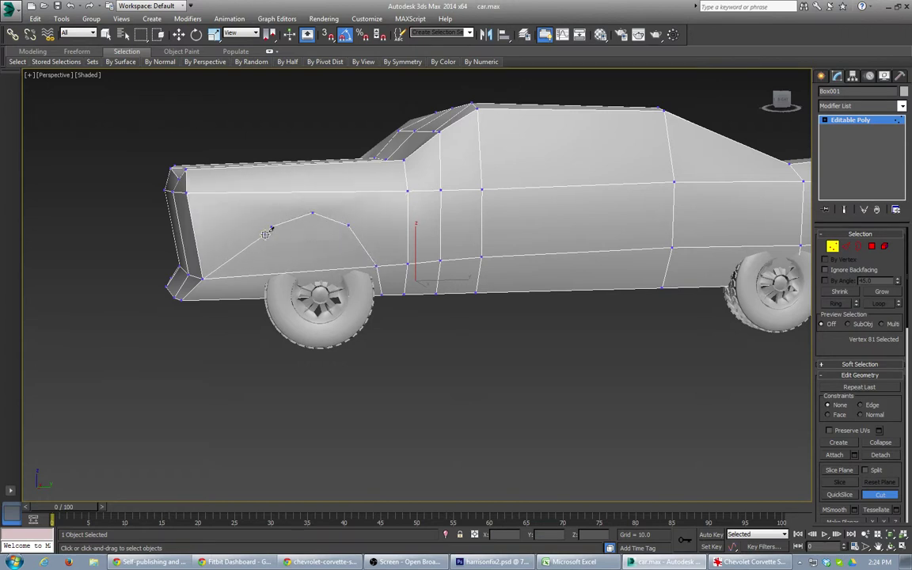
{"action": "left_click", "coordinate": [252, 276]}
{"action": "middle_click_drag", "start_coordinate": [252, 299], "coordinate": [299, 228], "text": "alt"}
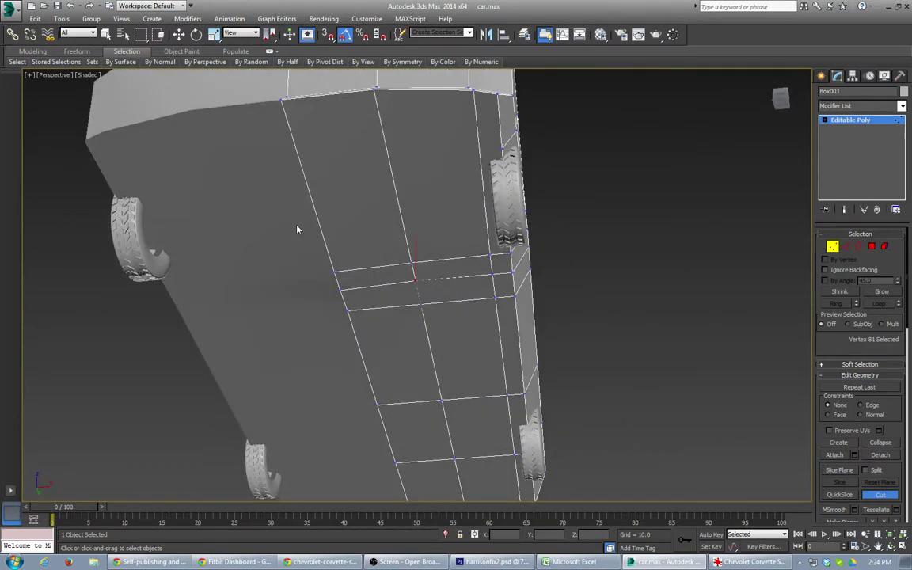
{"action": "left_click", "coordinate": [502, 148]}
{"action": "middle_click_drag", "start_coordinate": [554, 237], "coordinate": [388, 189], "text": "alt"}
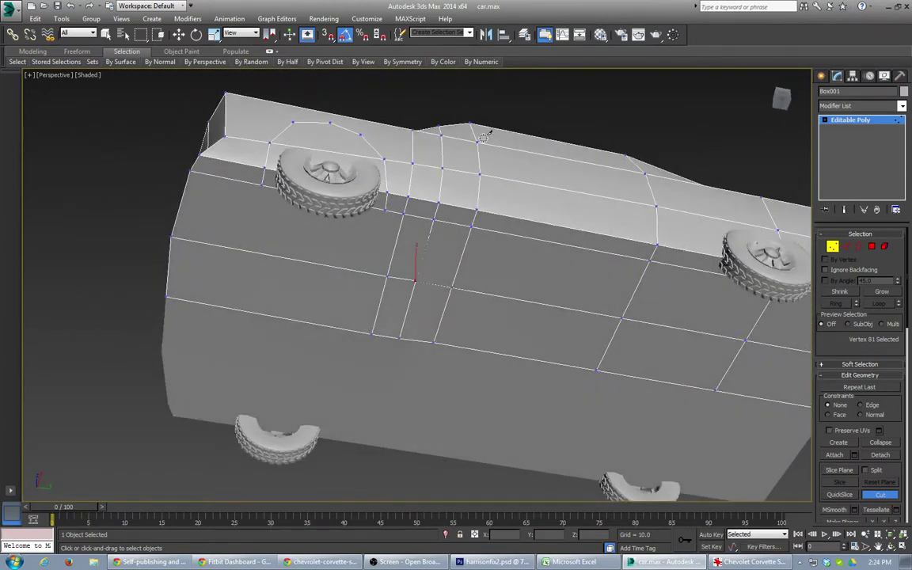
Cut upright edges from the front wheel arch's two rear vertices up to the fender's top edge.
{"action": "middle_click_drag", "start_coordinate": [427, 166], "coordinate": [460, 245], "text": "alt"}
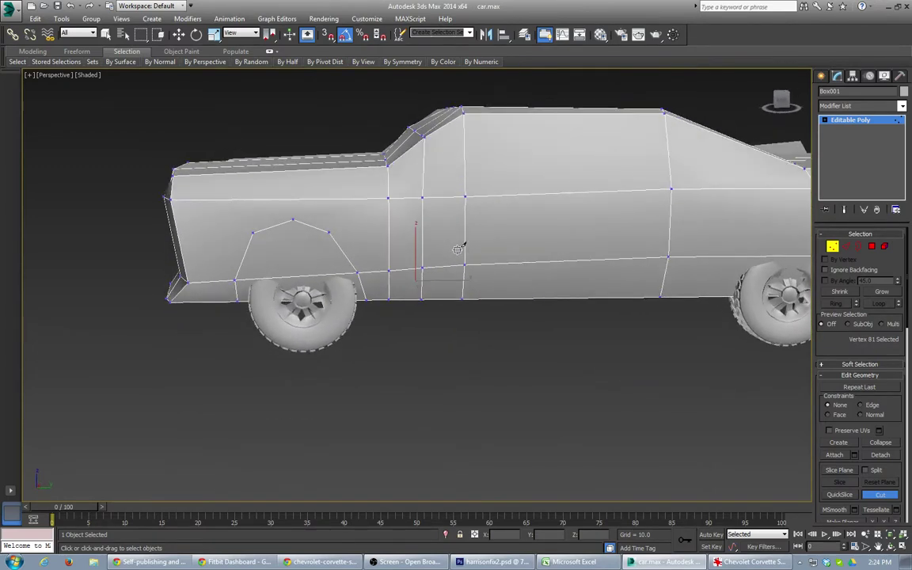
{"action": "mouse_move", "coordinate": [340, 222]}
{"action": "middle_mouse_down", "text": "alt"}
{"action": "mouse_move", "coordinate": [354, 238]}
{"action": "mouse_move", "coordinate": [345, 238]}
{"action": "middle_mouse_up", "text": "alt"}
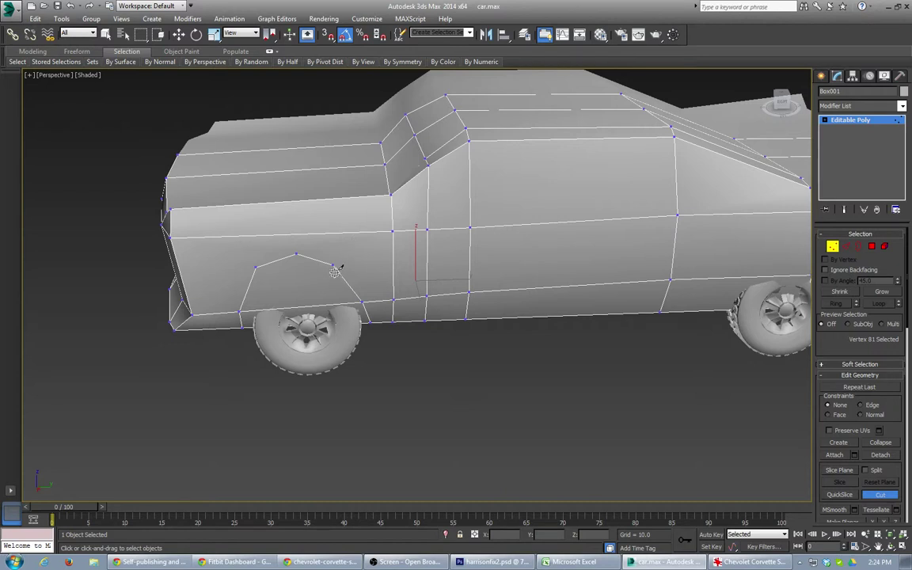
{"action": "left_click", "coordinate": [363, 302]}
{"action": "left_click", "coordinate": [355, 231]}
{"action": "left_click", "coordinate": [349, 145]}
{"action": "right_click", "coordinate": [348, 138]}
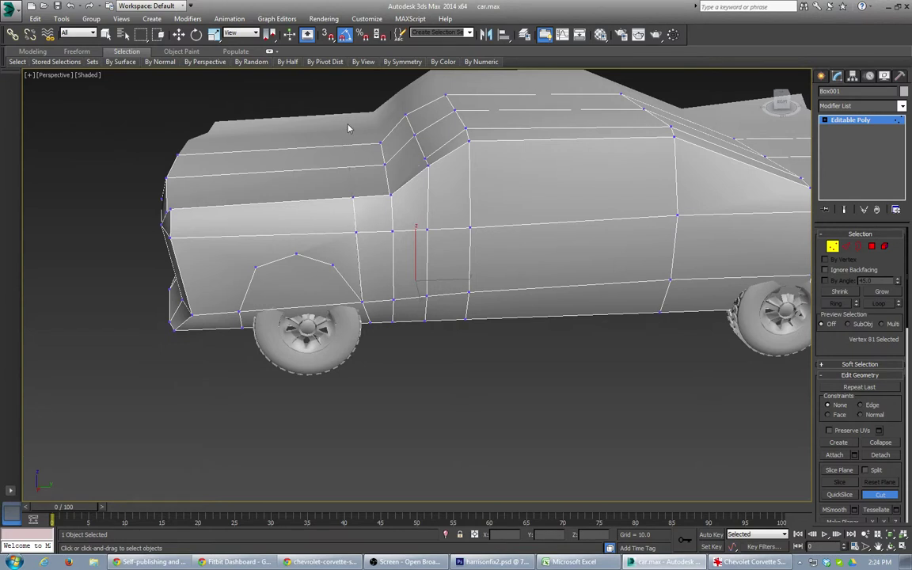
{"action": "left_click", "coordinate": [333, 264]}
{"action": "left_click", "coordinate": [328, 198]}
Cut upright edges from the wheel arch's peak and its two front vertices up to the fender's top edge.
{"action": "left_click", "coordinate": [298, 254]}
{"action": "left_click", "coordinate": [294, 200]}
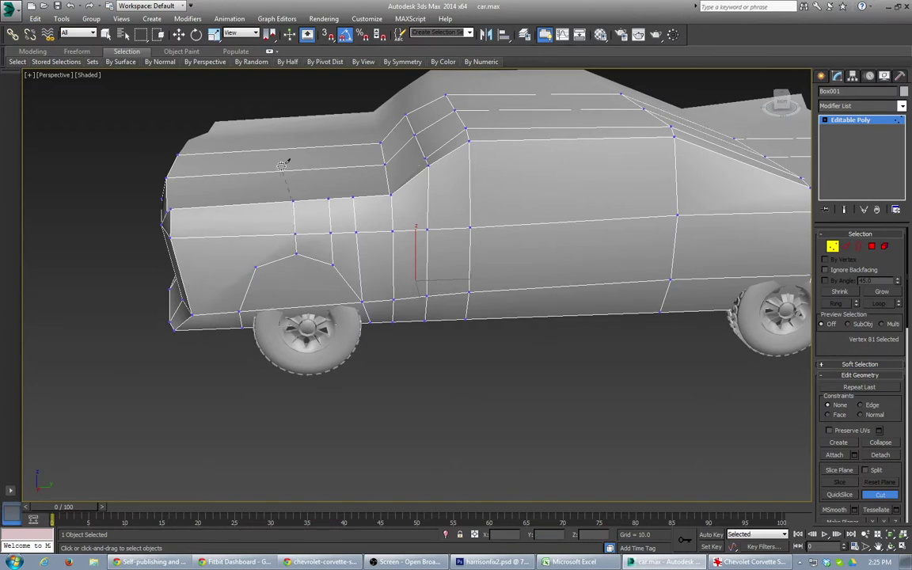
{"action": "left_click", "coordinate": [254, 266]}
{"action": "left_click", "coordinate": [250, 205]}
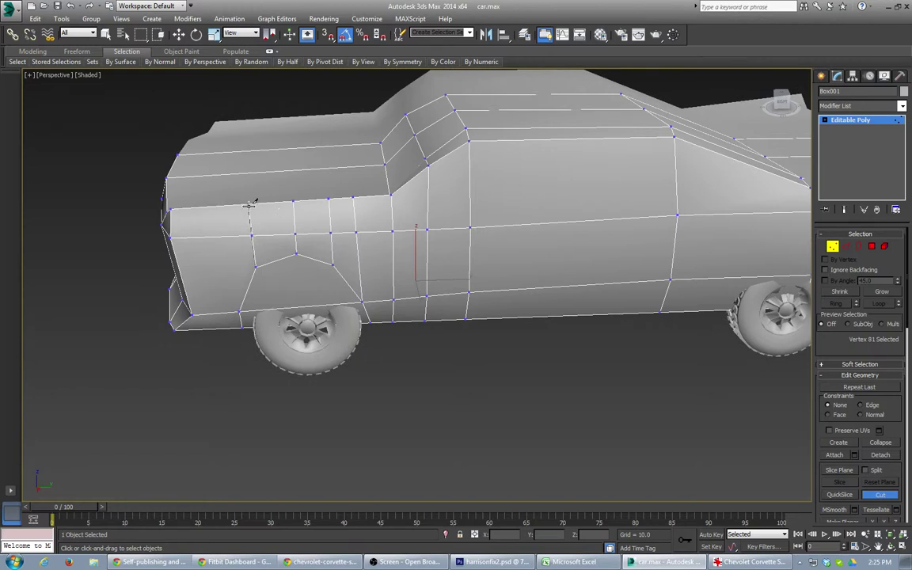
{"action": "left_click", "coordinate": [240, 308]}
{"action": "left_click", "coordinate": [209, 207]}
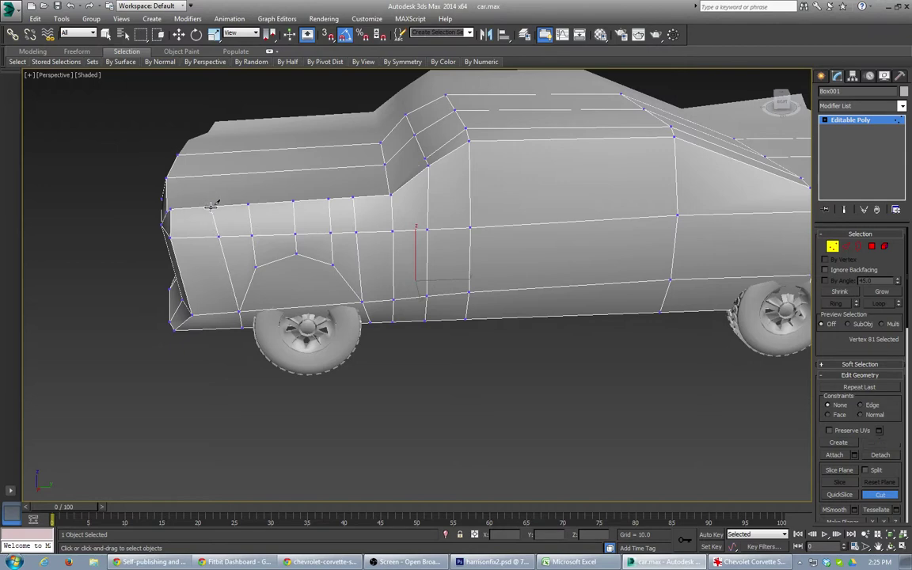
Extend the two rearmost fender cuts across the hood to the car's centre line.
{"action": "middle_click_drag", "start_coordinate": [260, 142], "coordinate": [255, 186], "text": "alt"}
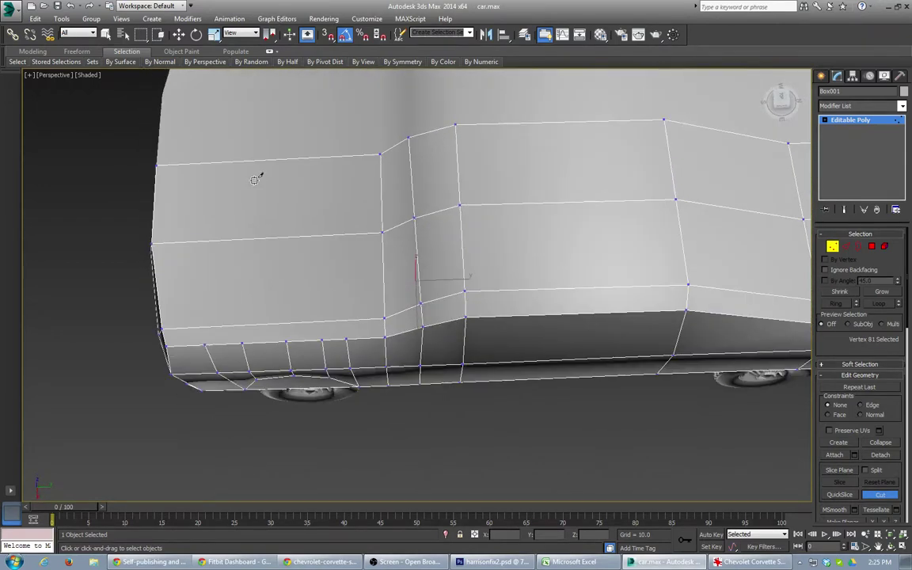
{"action": "left_click", "coordinate": [345, 337]}
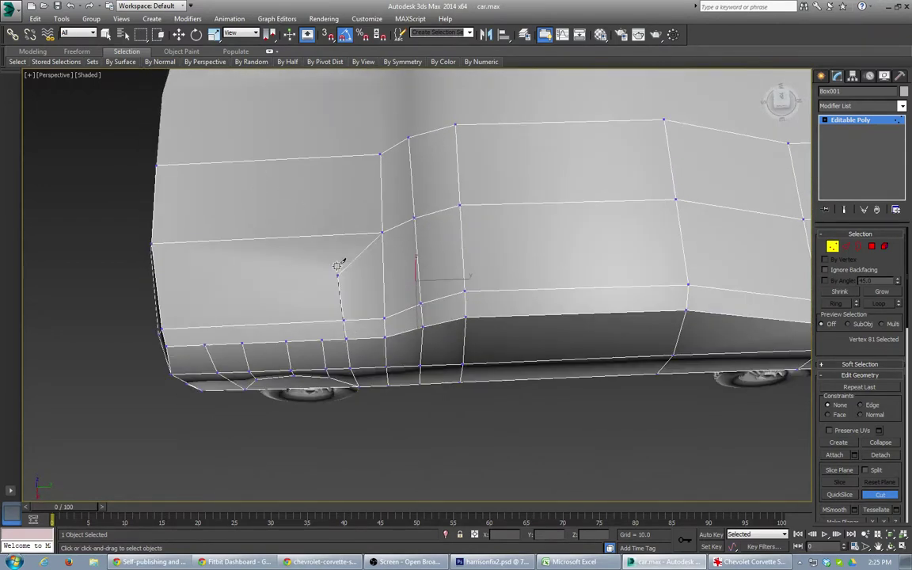
{"action": "left_click", "coordinate": [340, 155]}
{"action": "right_click", "coordinate": [340, 155]}
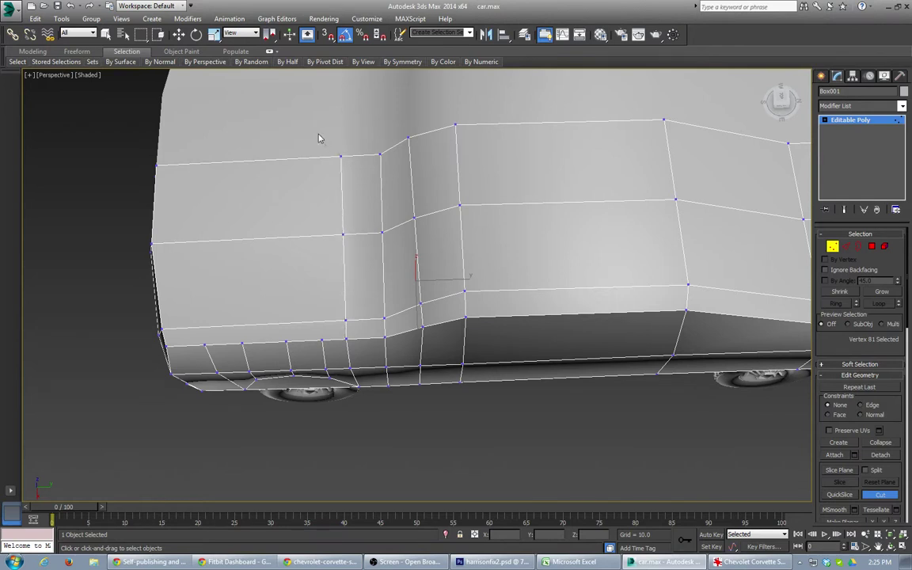
{"action": "left_click", "coordinate": [323, 338]}
{"action": "left_click", "coordinate": [319, 156]}
Extend the three remaining fender cuts across the front part of the hood to the centre line.
{"action": "left_click", "coordinate": [287, 341]}
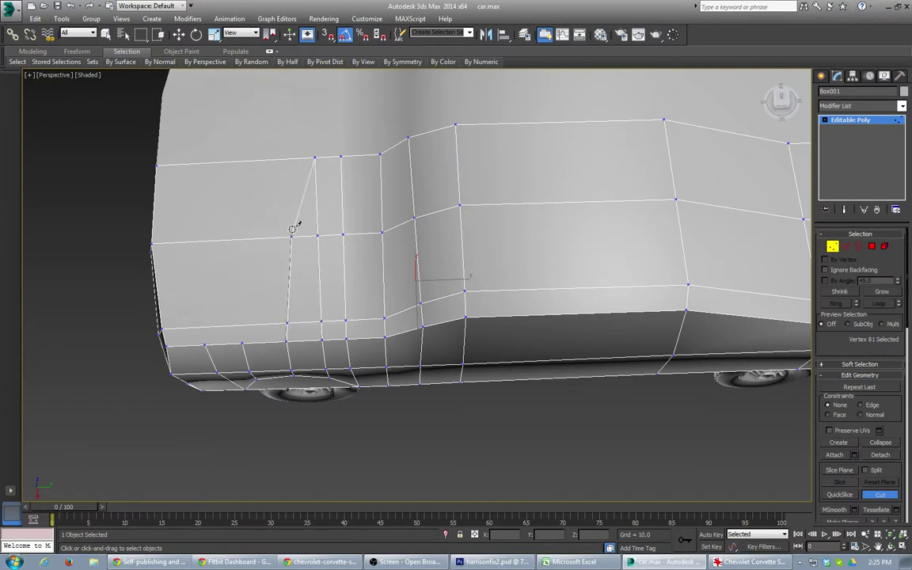
{"action": "left_click", "coordinate": [277, 159]}
{"action": "right_click", "coordinate": [278, 160]}
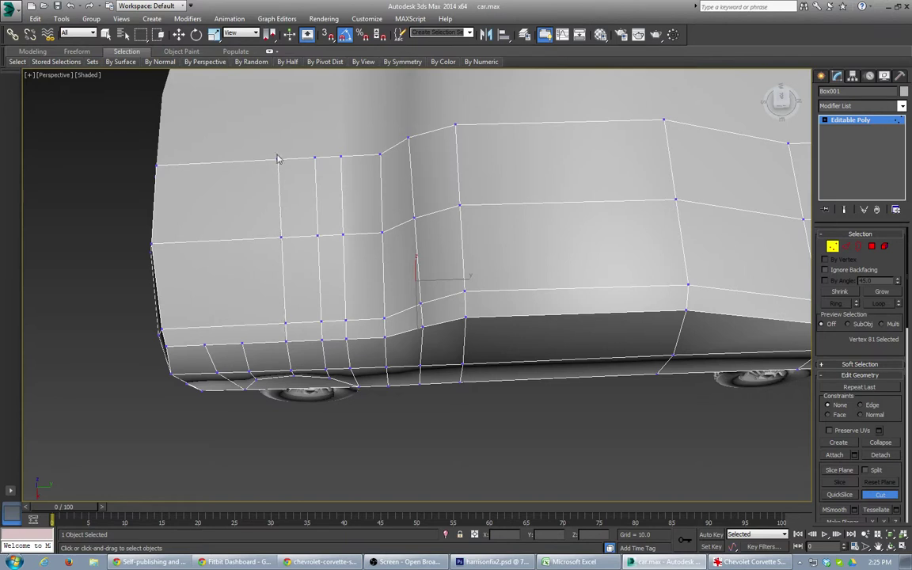
{"action": "left_click", "coordinate": [242, 342]}
{"action": "left_click", "coordinate": [243, 159]}
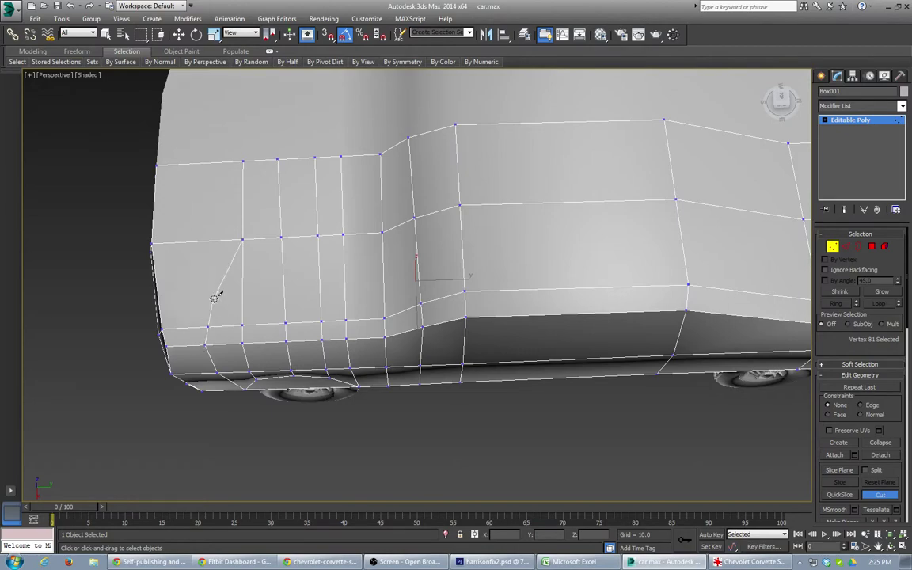
{"action": "left_click", "coordinate": [199, 163]}
{"action": "right_click", "coordinate": [205, 166]}
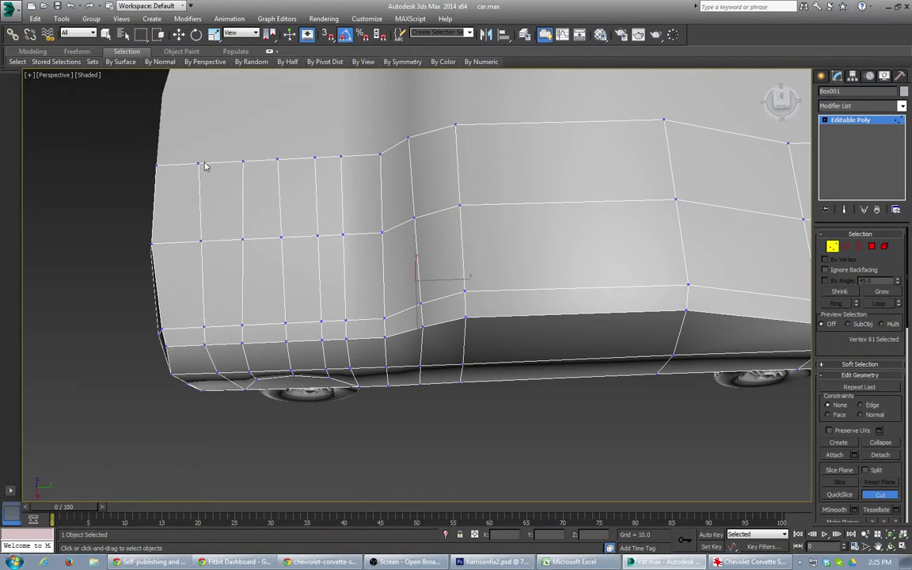
Rotate the six lengthwise edges along the hood's outer side by -5 degrees about Z.
{"action": "middle_click_drag", "start_coordinate": [287, 286], "coordinate": [367, 235], "text": "alt"}
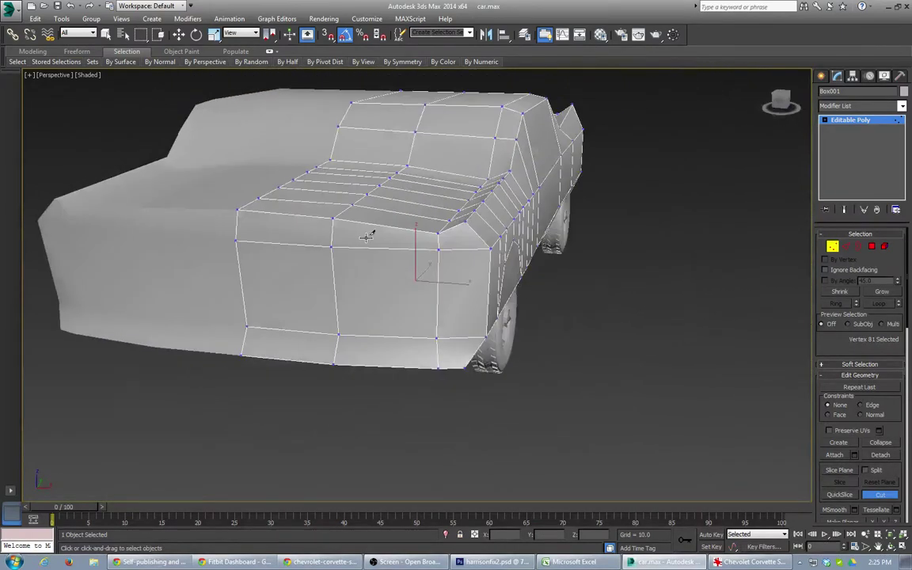
{"action": "scroll", "coordinate": [366, 236], "scroll_direction": "up", "scroll_amount": 4}
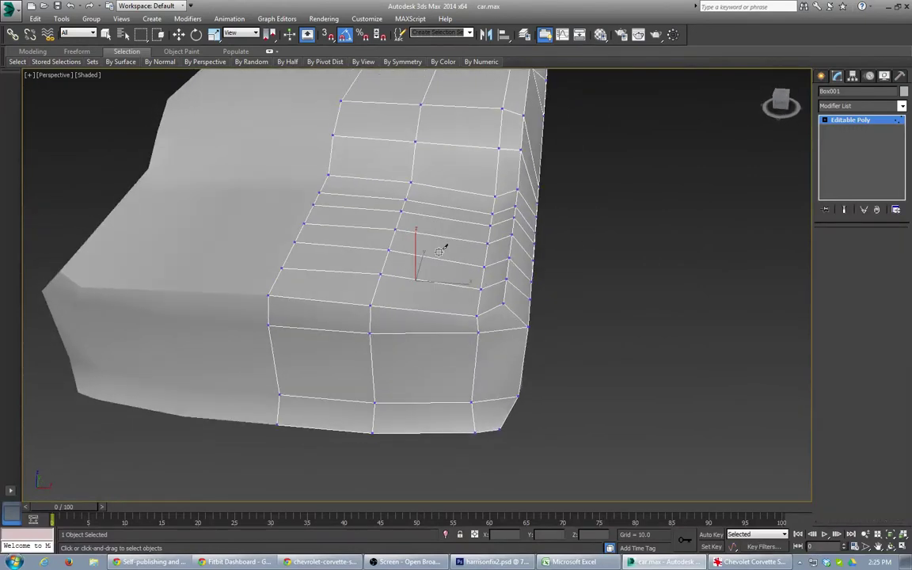
{"action": "key", "text": "2"}
{"action": "key", "text": "w"}
{"action": "left_click", "coordinate": [493, 208]}
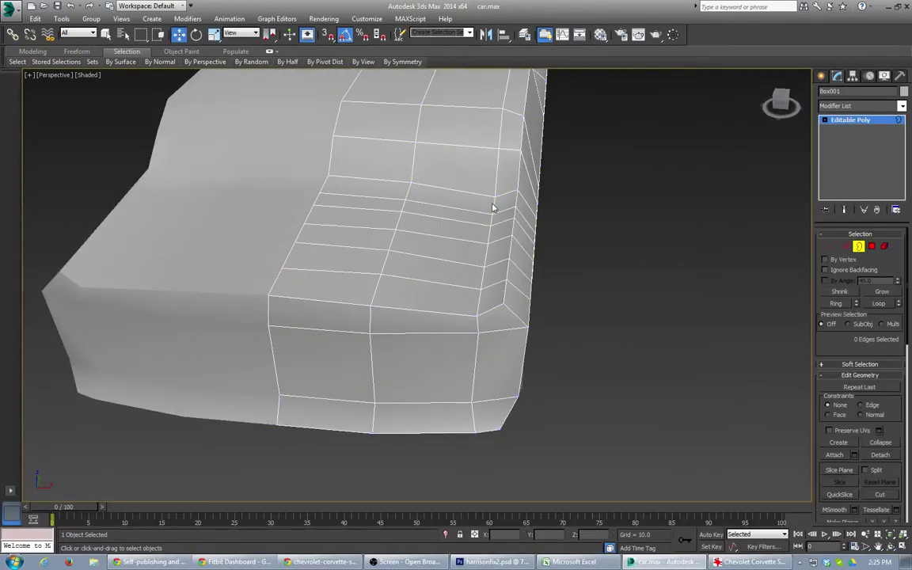
{"action": "key", "text": "2"}
{"action": "left_click", "coordinate": [478, 307]}
{"action": "left_click", "coordinate": [486, 252], "text": "ctrl"}
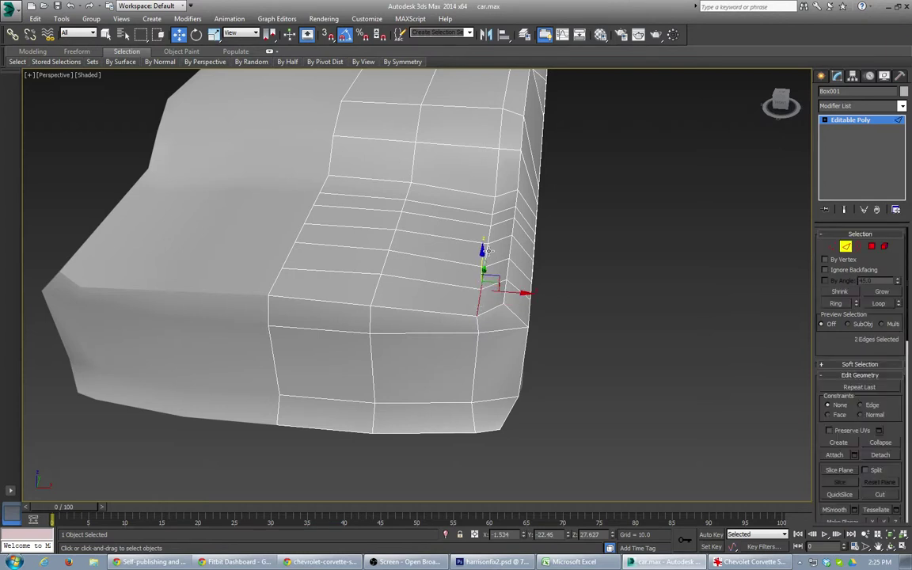
{"action": "left_click", "coordinate": [488, 252], "text": "ctrl"}
{"action": "left_click", "coordinate": [491, 220], "text": "ctrl"}
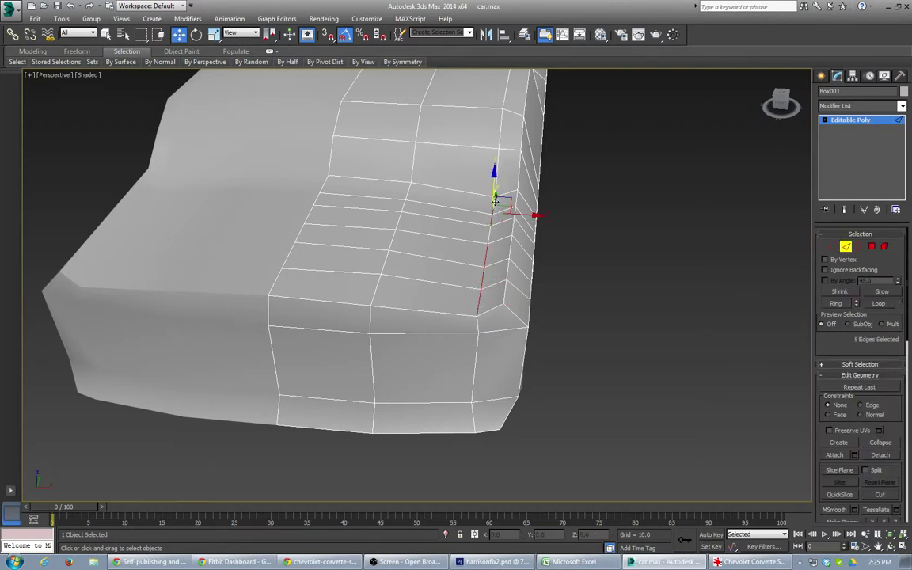
{"action": "left_click", "coordinate": [490, 237], "text": "ctrl"}
{"action": "key", "text": "e"}
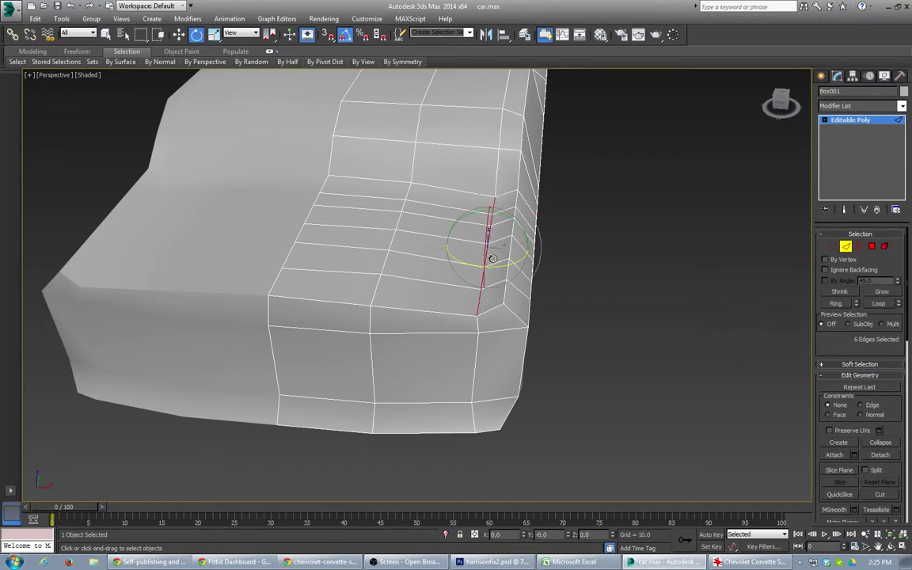
{"action": "left_click_drag", "start_coordinate": [495, 267], "coordinate": [493, 269]}
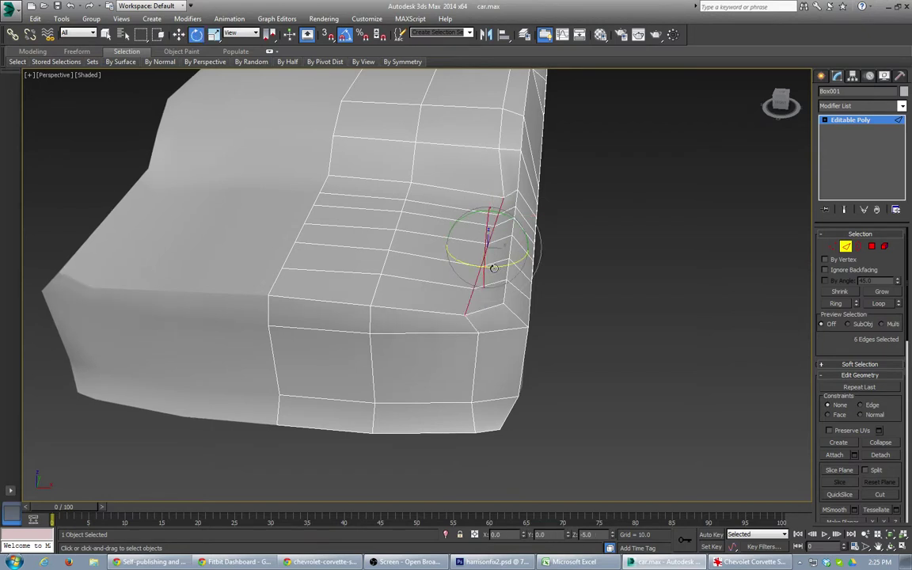
Move the roof's outer edge above the side window inward by about 2.9 units along X.
{"action": "middle_click_drag", "start_coordinate": [475, 152], "coordinate": [521, 238], "text": "alt"}
{"action": "left_click", "coordinate": [509, 194]}
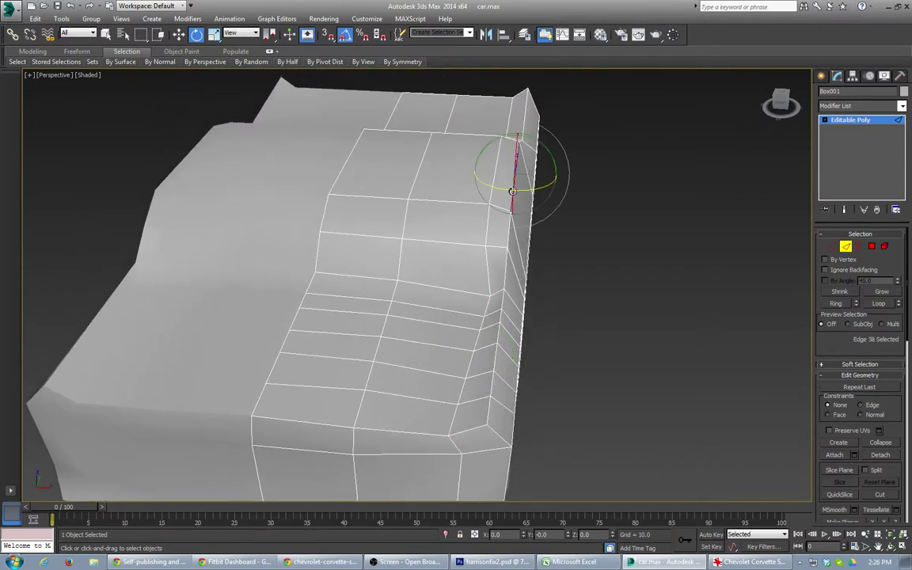
{"action": "key", "text": "w"}
{"action": "left_click_drag", "start_coordinate": [547, 175], "coordinate": [536, 181]}
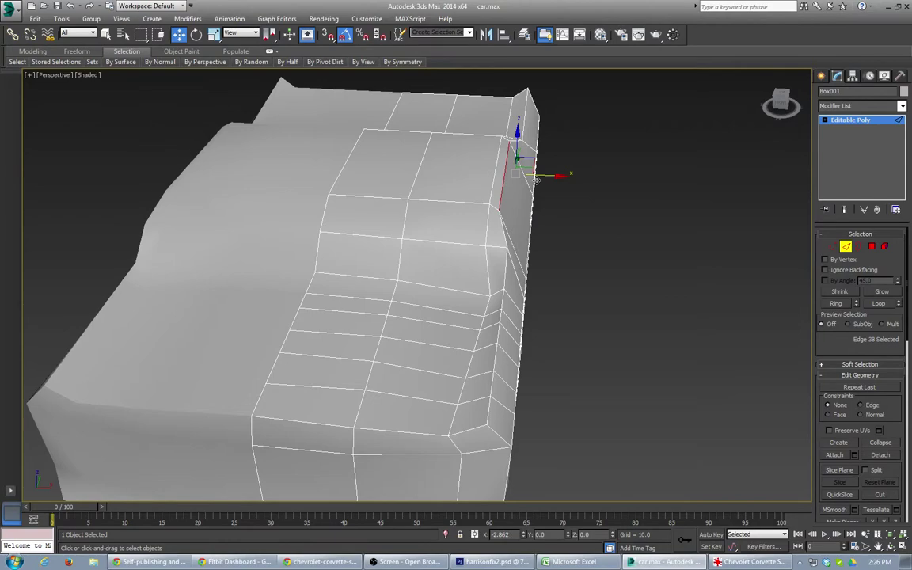
Inset the front wheel arch's three polygons slightly, including the one on the underside, and delete the inset underside polygon.
{"action": "middle_click_drag", "start_coordinate": [453, 295], "coordinate": [462, 342], "text": "alt"}
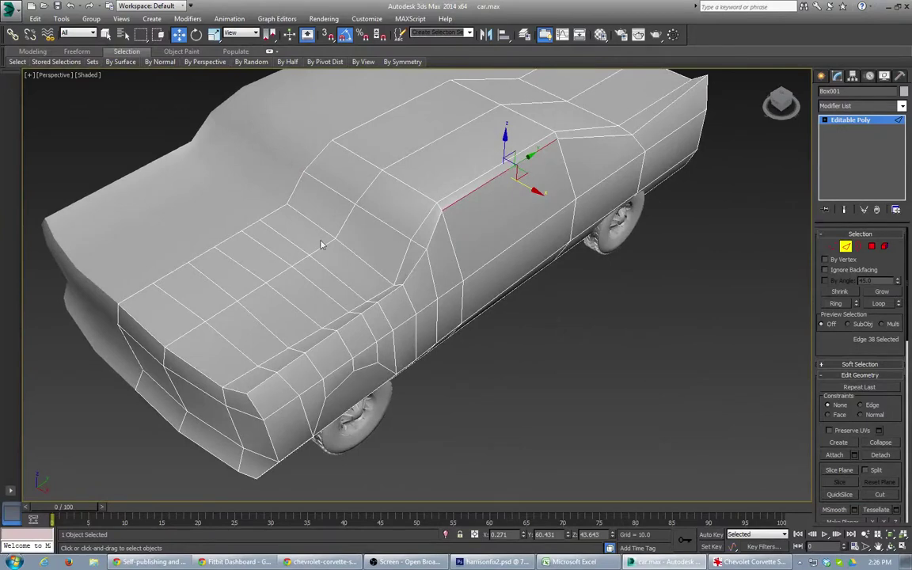
{"action": "middle_click_drag", "start_coordinate": [389, 440], "coordinate": [338, 377], "text": "alt"}
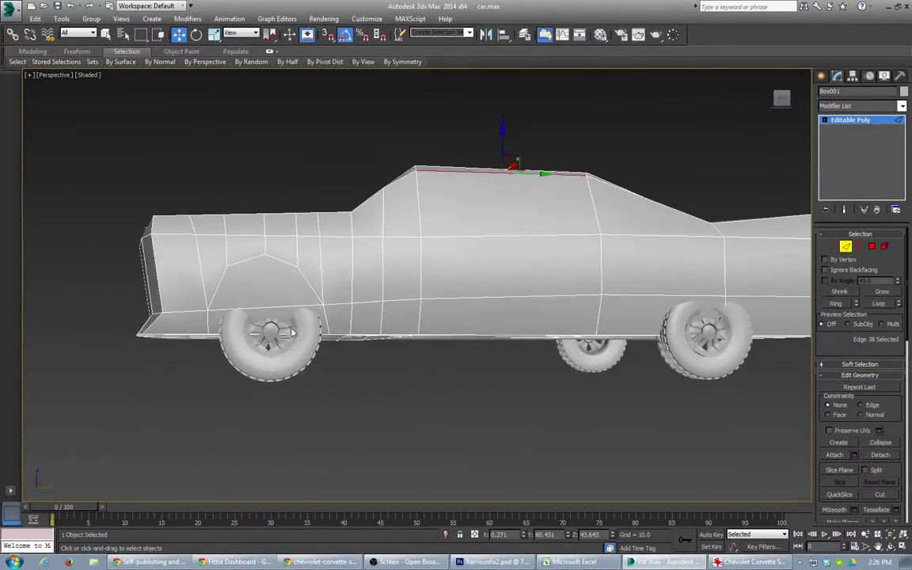
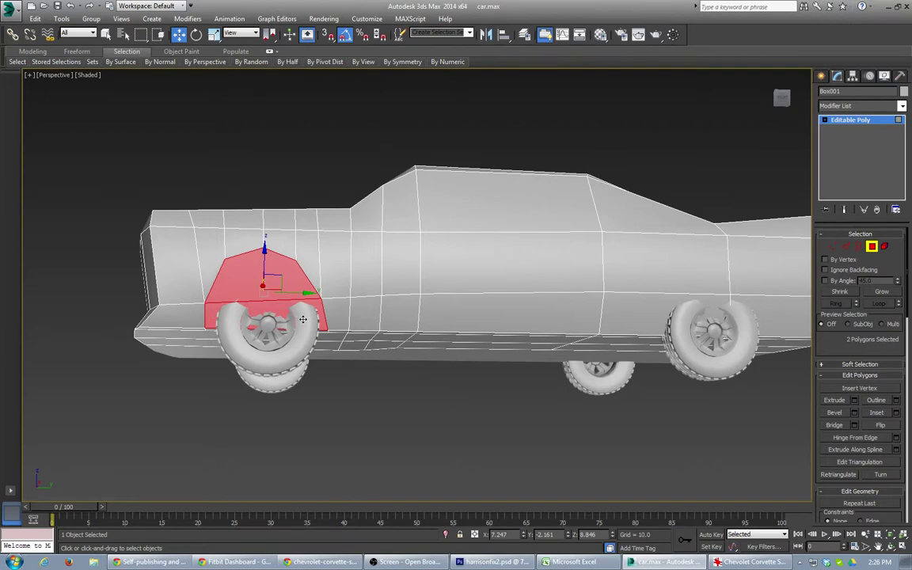
{"action": "middle_click_drag", "start_coordinate": [304, 333], "coordinate": [305, 291], "text": "alt"}
{"action": "left_click_drag", "start_coordinate": [306, 292], "coordinate": [321, 339]}
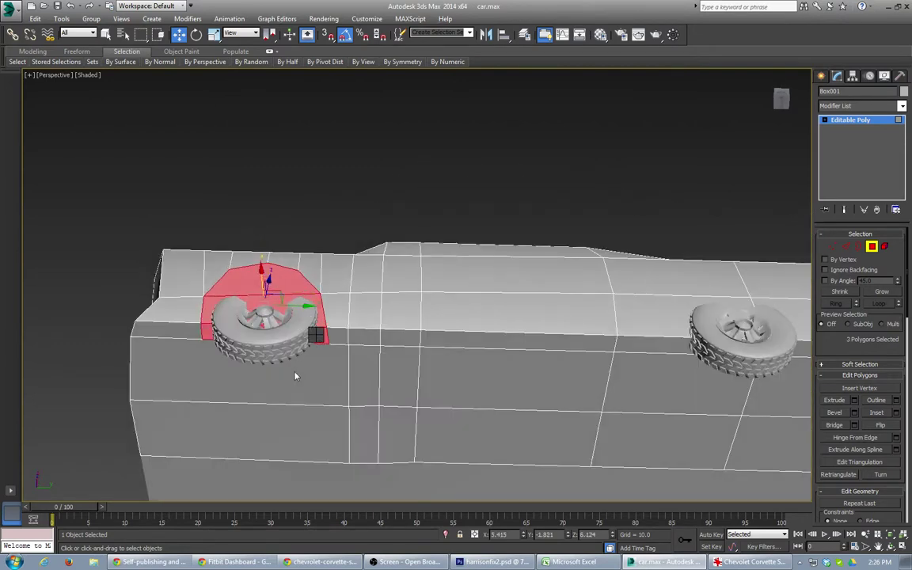
{"action": "key", "text": "shift+i"}
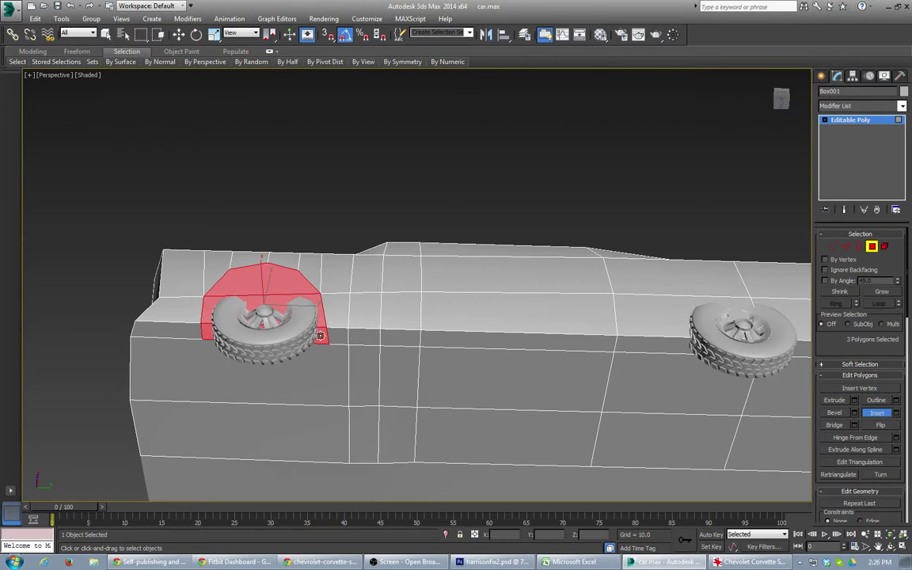
{"action": "left_click_drag", "start_coordinate": [320, 335], "coordinate": [318, 336]}
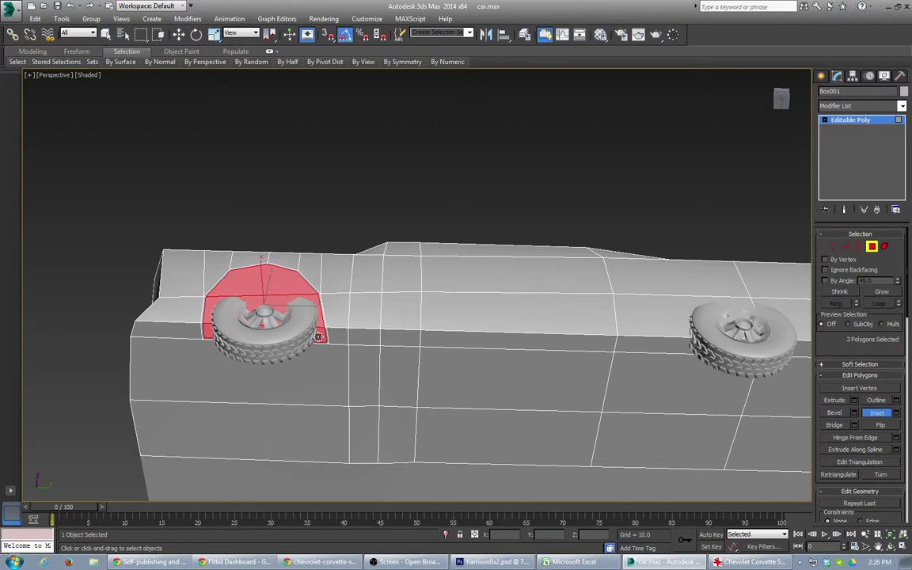
{"action": "left_click", "coordinate": [318, 336]}
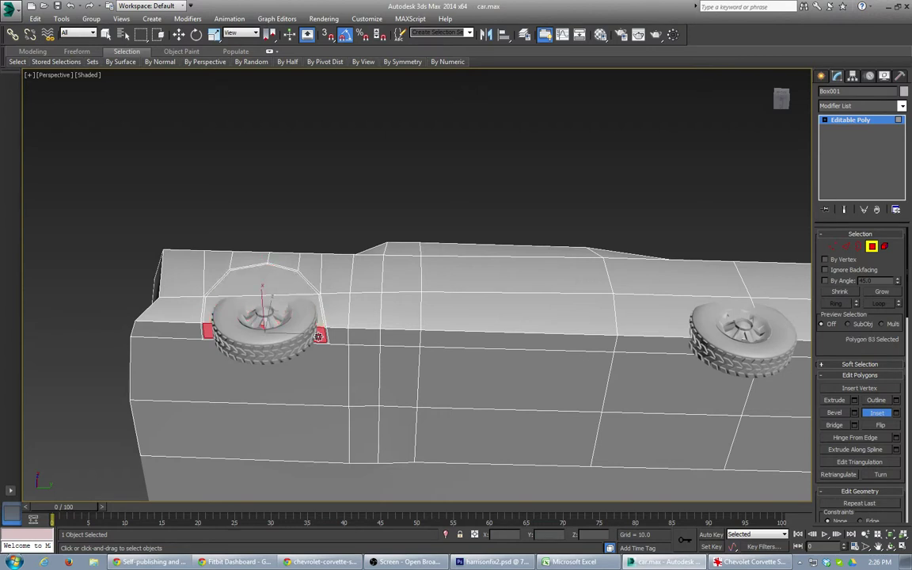
{"action": "key", "text": "Delete"}
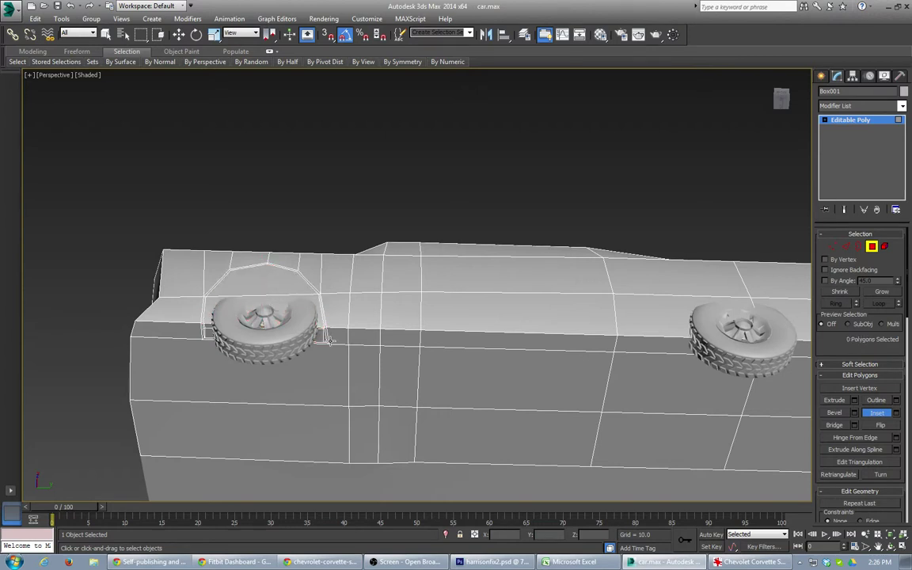
Move the two inset side polygons behind the front wheel inward by about 1.4 units along X.
{"action": "left_click", "coordinate": [238, 271]}
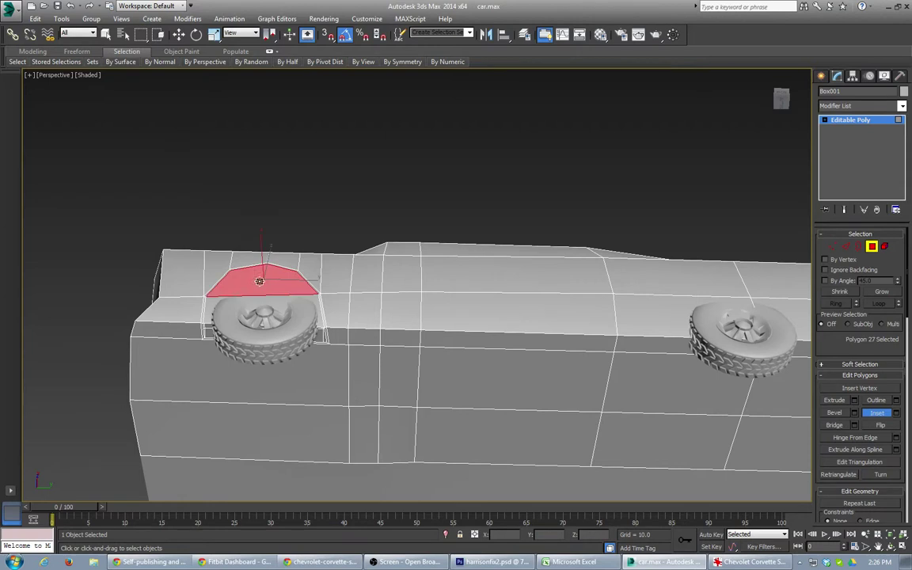
{"action": "left_click", "coordinate": [210, 303], "text": "ctrl"}
{"action": "key", "text": "w"}
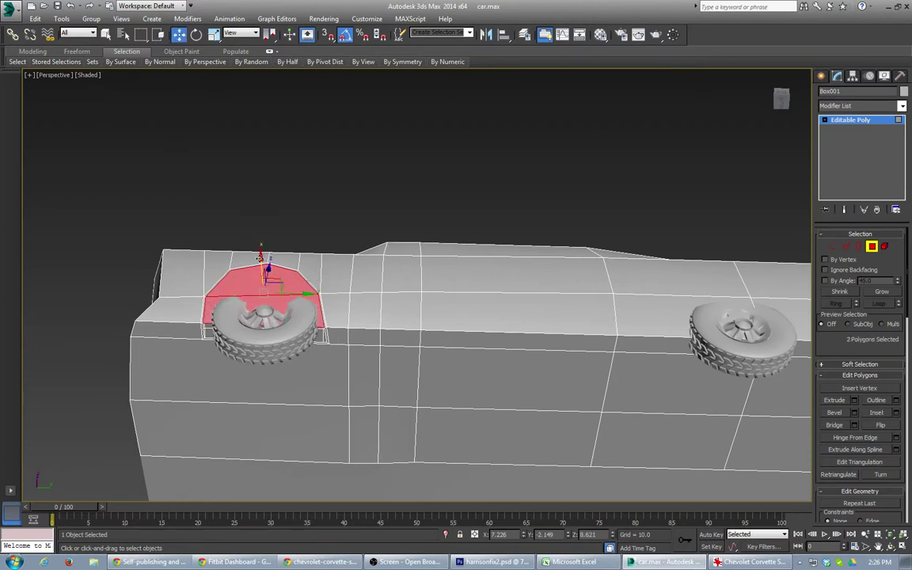
{"action": "mouse_move", "coordinate": [259, 257]}
{"action": "left_mouse_down"}
{"action": "mouse_move", "coordinate": [258, 274]}
{"action": "mouse_move", "coordinate": [254, 260]}
{"action": "left_mouse_up"}
{"action": "scroll", "coordinate": [220, 341], "scroll_direction": "up", "scroll_amount": 4}
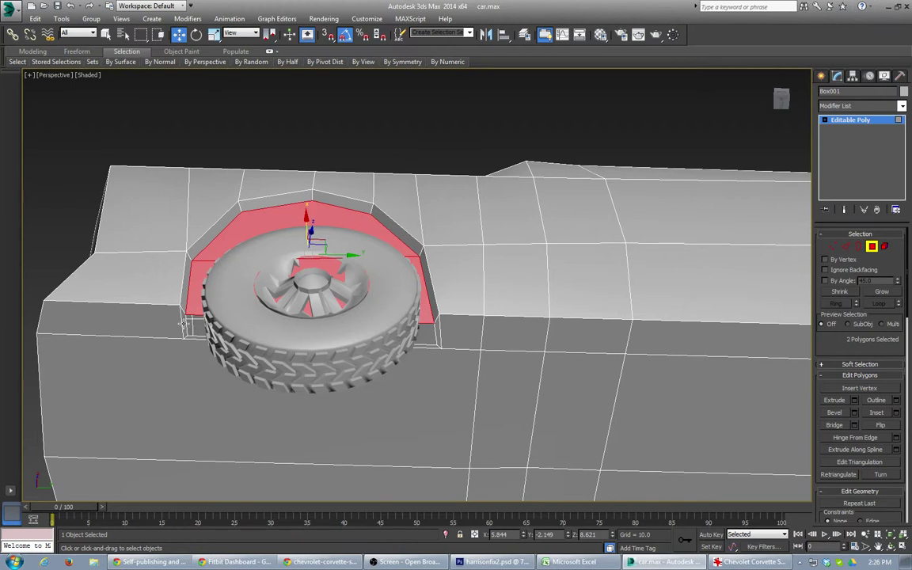
Delete the three narrow border polygons left by the inset on the body's underside beside the front wheel.
{"action": "left_click", "coordinate": [186, 324]}
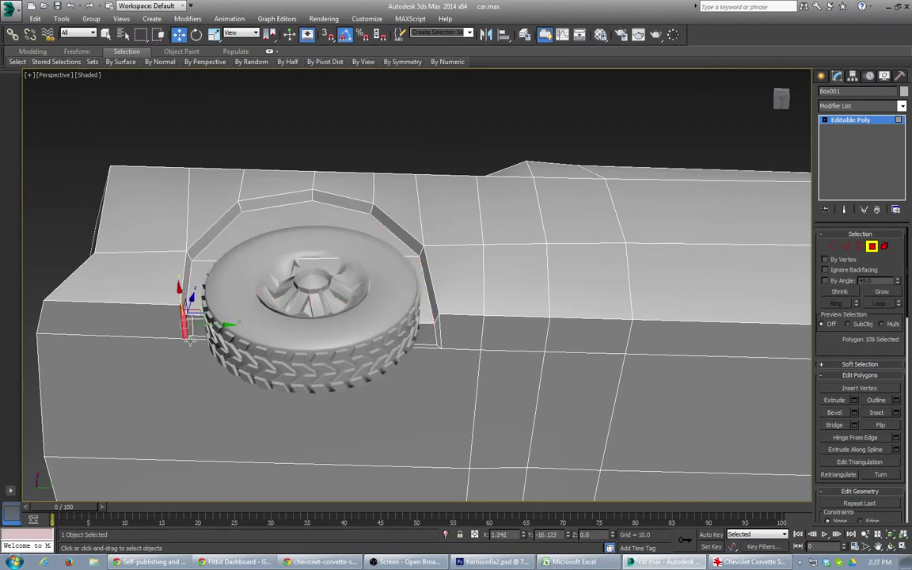
{"action": "left_click", "coordinate": [193, 336], "text": "ctrl"}
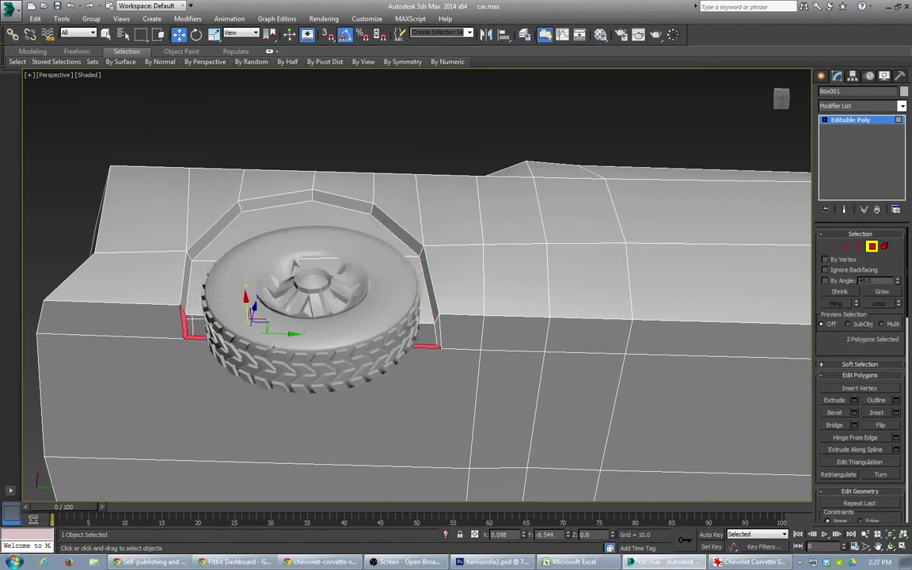
{"action": "left_click", "coordinate": [438, 340], "text": "ctrl"}
{"action": "key", "text": "Delete"}
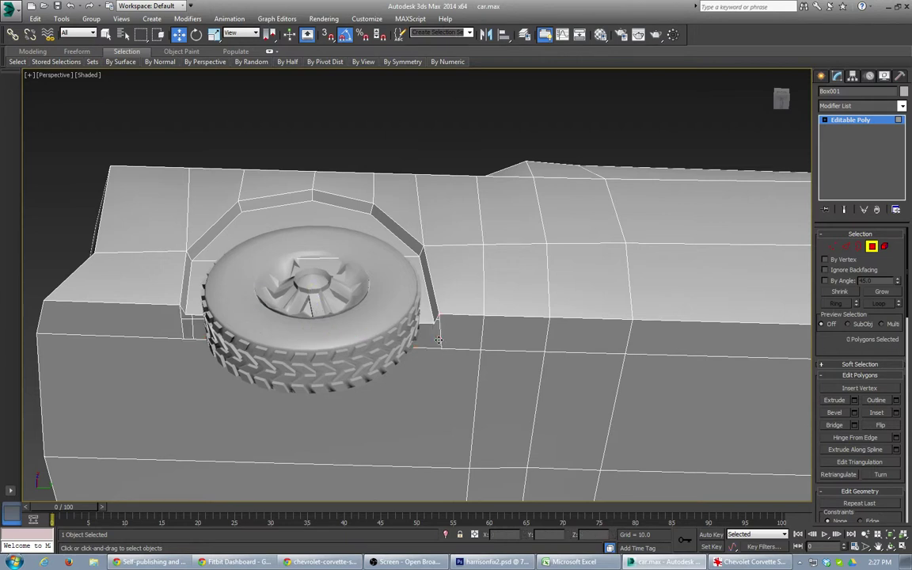
Move the two inner polygons of the front wheel well about 3.5 units further inward along X.
{"action": "left_click", "coordinate": [418, 276]}
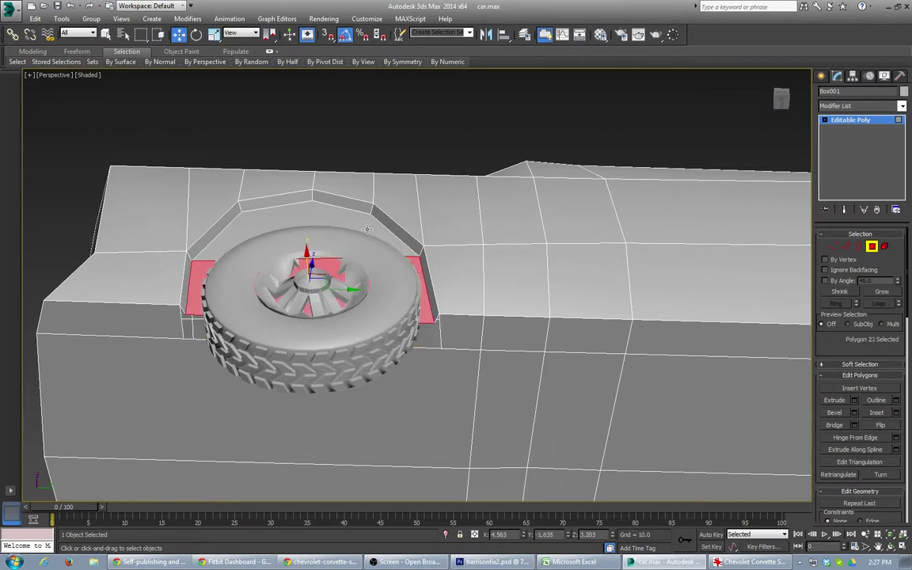
{"action": "left_click", "coordinate": [367, 230], "text": "ctrl"}
{"action": "left_click_drag", "start_coordinate": [306, 214], "coordinate": [305, 238]}
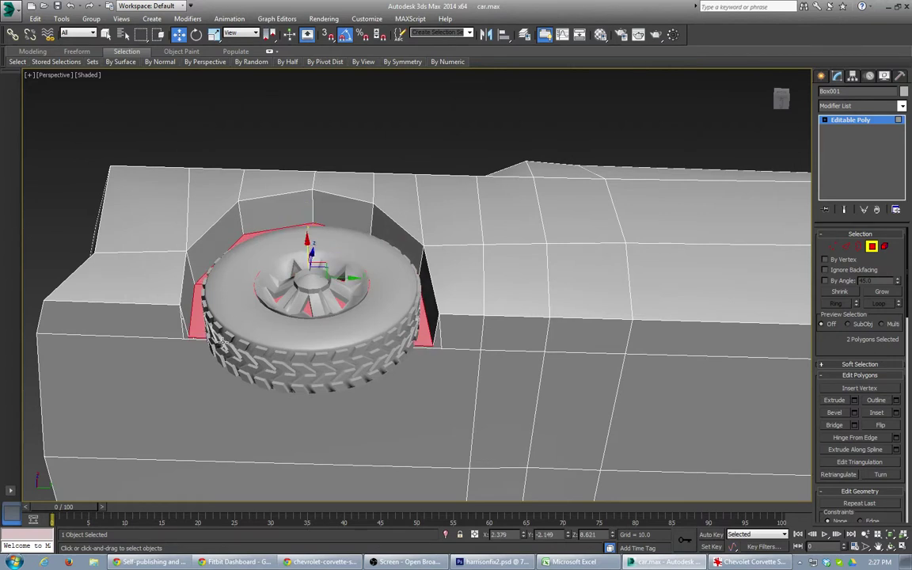
Collapse the vertex pairs at the front wheel well's two bottom corners and shift the rear vertex about 0.7 units forward along Y.
{"action": "key", "text": "1"}
{"action": "left_click_drag", "start_coordinate": [181, 339], "coordinate": [205, 351]}
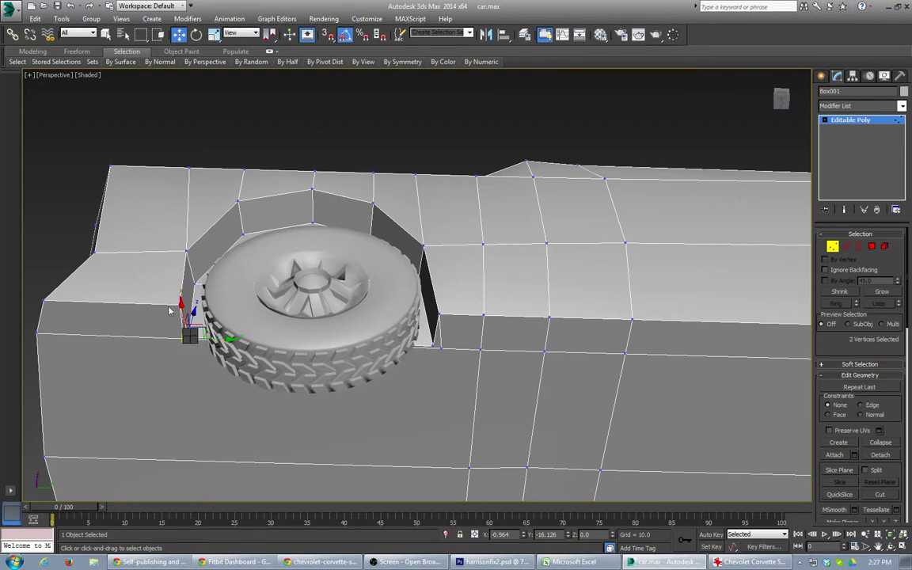
{"action": "left_click", "coordinate": [169, 224]}
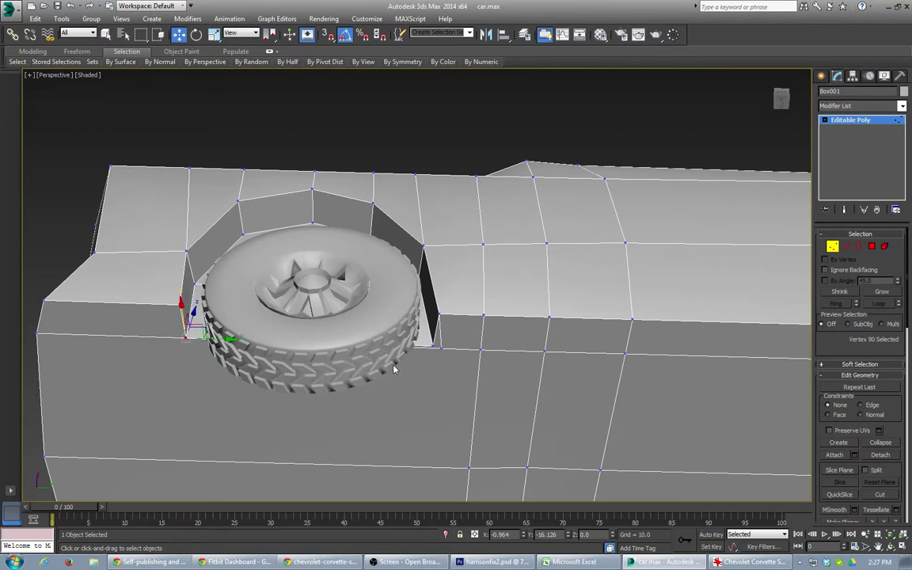
{"action": "left_click_drag", "start_coordinate": [418, 335], "coordinate": [455, 364]}
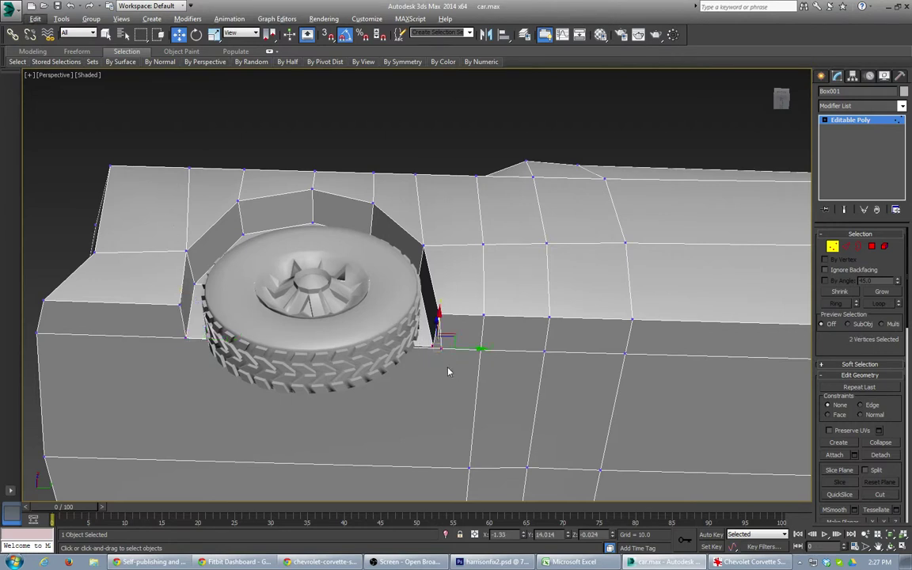
{"action": "left_click", "coordinate": [312, 37]}
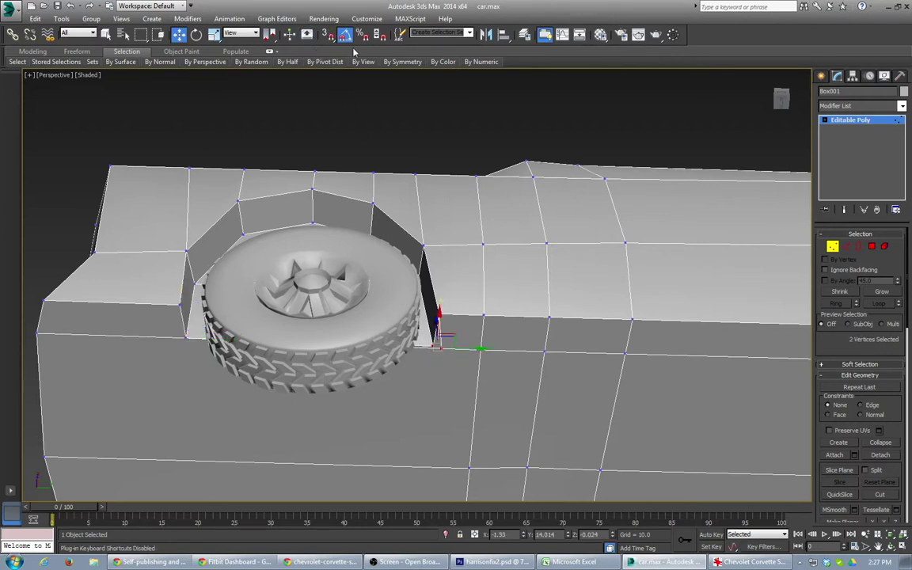
{"action": "left_click", "coordinate": [343, 36]}
{"action": "key", "text": "ctrl+alt+c"}
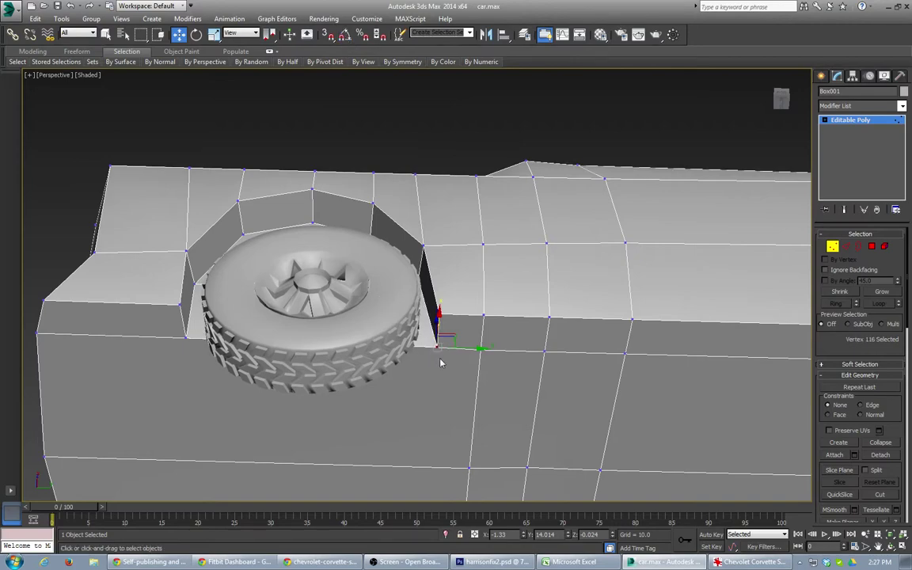
{"action": "left_click_drag", "start_coordinate": [463, 350], "coordinate": [455, 350]}
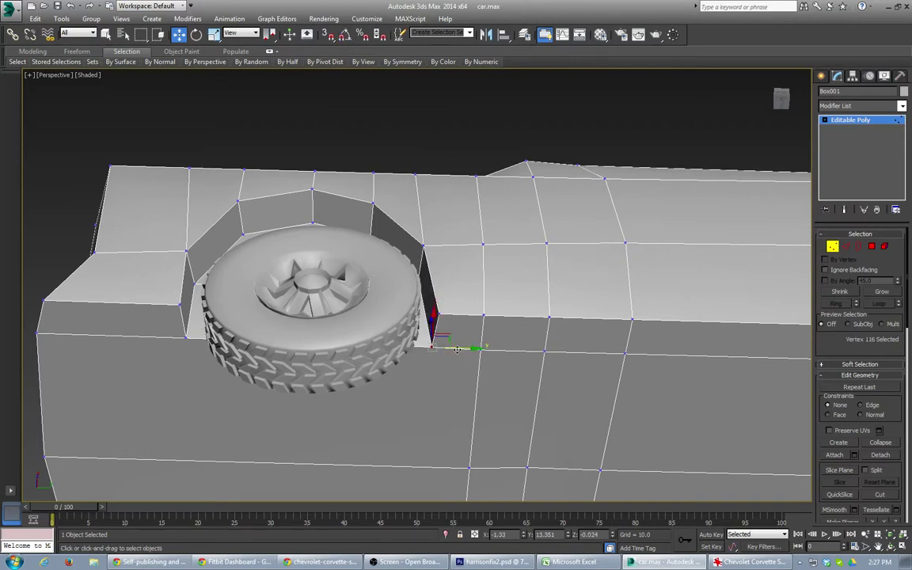
Chamfer the six inner edges around the front wheel well slightly.
{"action": "middle_click_drag", "start_coordinate": [329, 270], "coordinate": [285, 325], "text": "alt"}
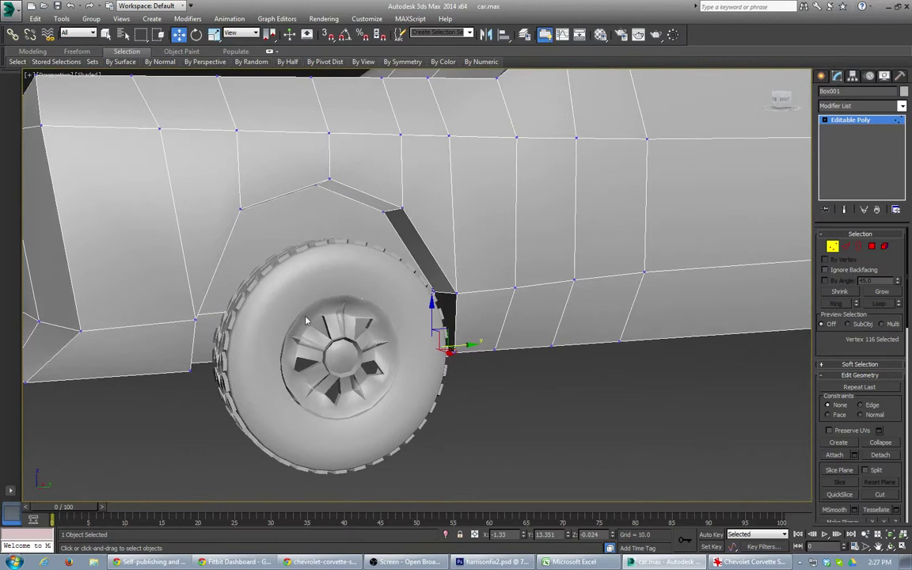
{"action": "left_click", "coordinate": [297, 220]}
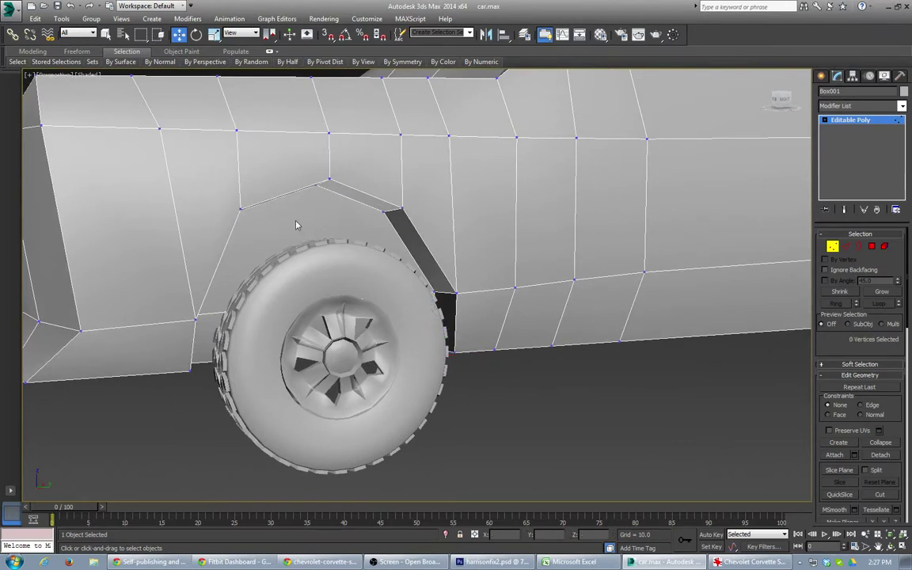
{"action": "key", "text": "2"}
{"action": "left_click", "coordinate": [373, 211]}
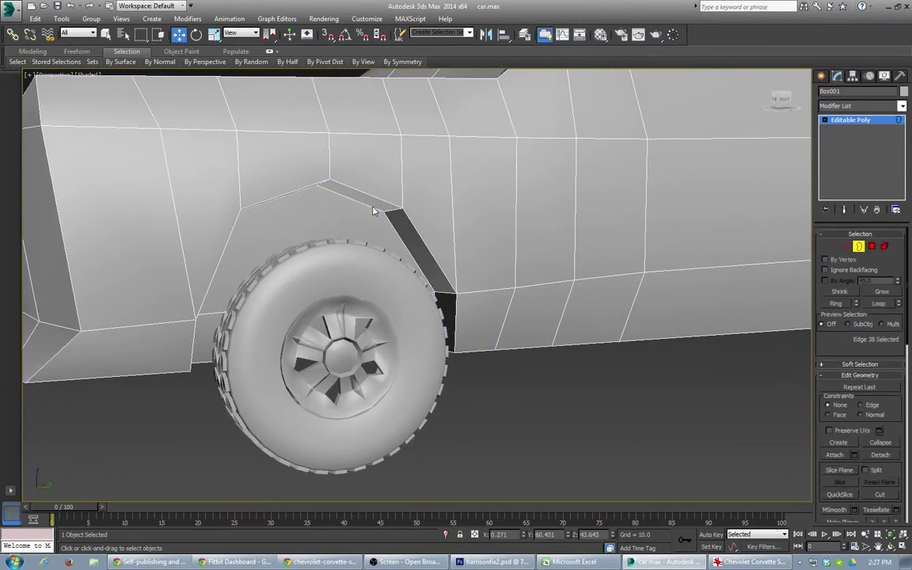
{"action": "key", "text": "2"}
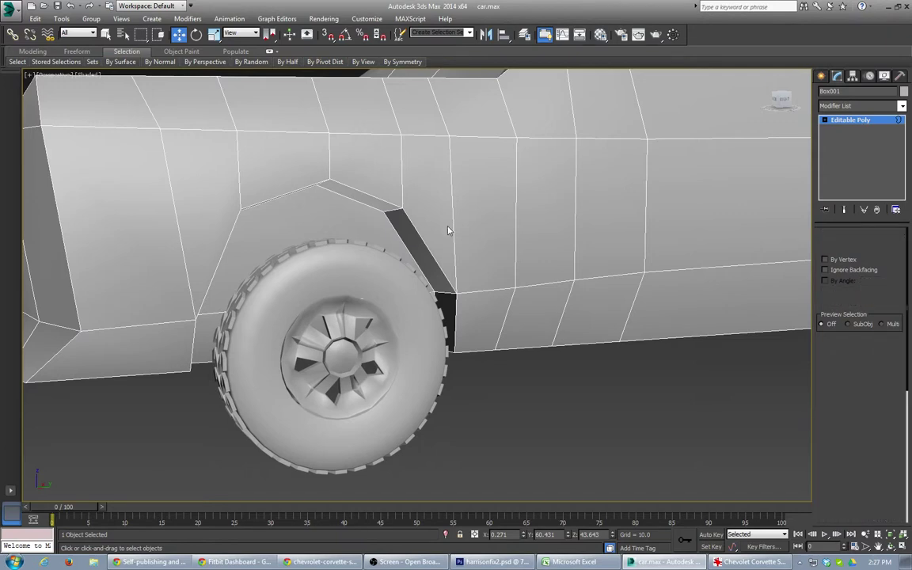
{"action": "left_click", "coordinate": [359, 202]}
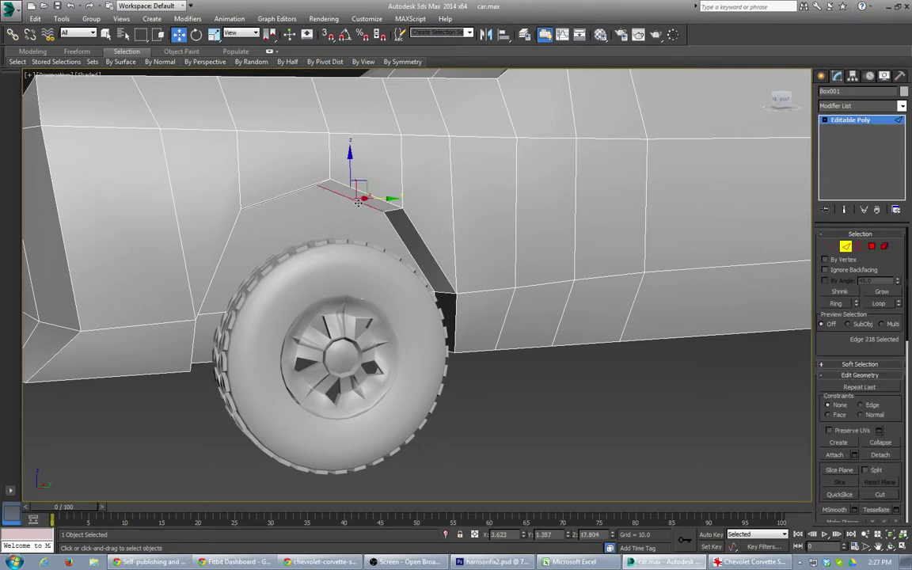
{"action": "left_click", "coordinate": [398, 234], "text": "ctrl"}
{"action": "middle_click_drag", "start_coordinate": [331, 249], "coordinate": [292, 222], "text": "alt"}
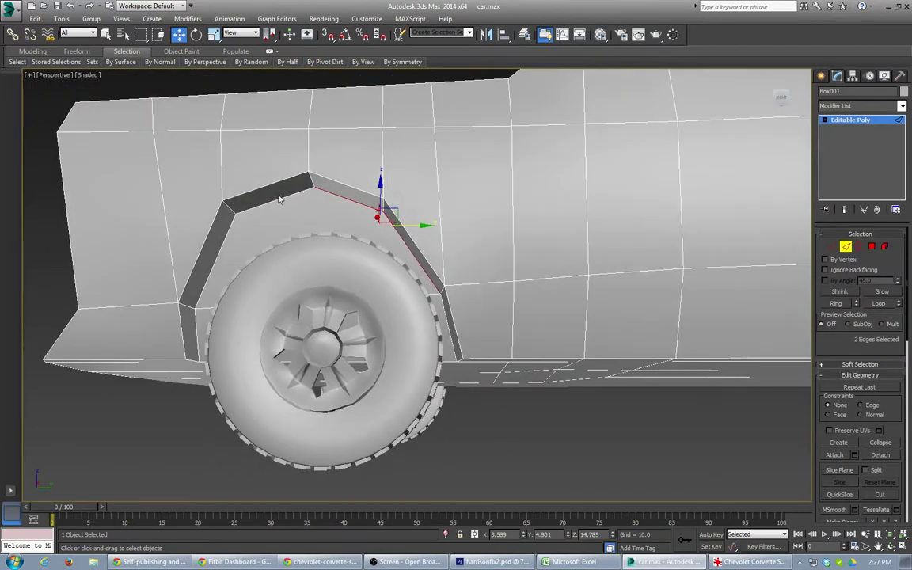
{"action": "left_click", "coordinate": [283, 197], "text": "ctrl"}
{"action": "left_click", "coordinate": [228, 231], "text": "ctrl"}
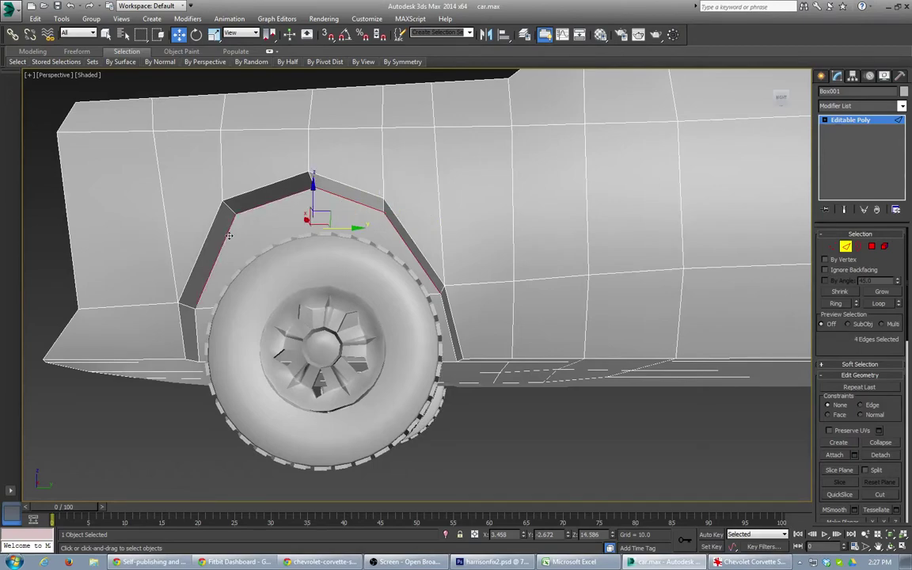
{"action": "left_click", "coordinate": [194, 313], "text": "ctrl"}
{"action": "middle_click_drag", "start_coordinate": [239, 363], "coordinate": [225, 332], "text": "alt"}
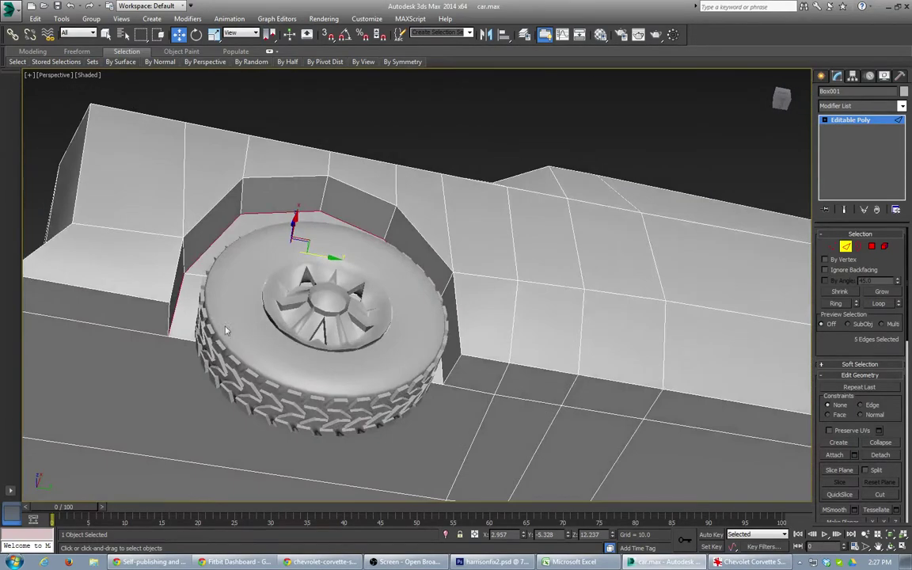
{"action": "scroll", "coordinate": [225, 332], "scroll_direction": "up", "scroll_amount": 5}
{"action": "scroll", "coordinate": [291, 316], "scroll_direction": "down", "scroll_amount": 7}
{"action": "left_click", "coordinate": [270, 302], "text": "ctrl"}
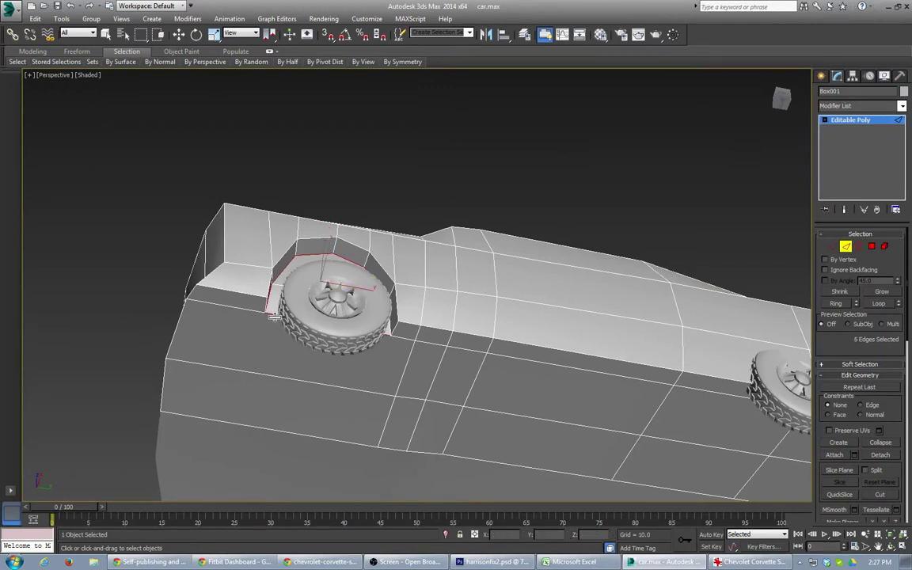
{"action": "left_click_drag", "start_coordinate": [277, 320], "coordinate": [274, 322]}
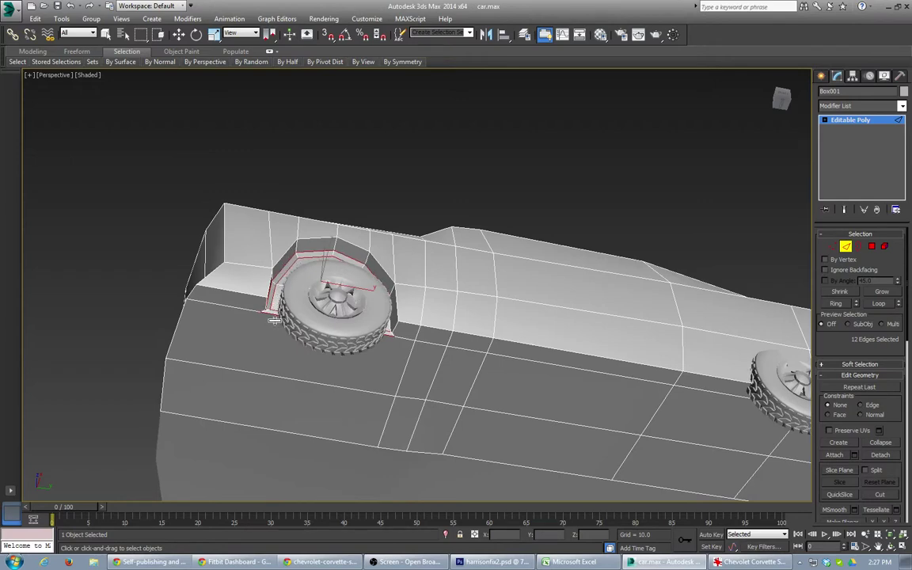
{"action": "middle_click_drag", "start_coordinate": [274, 321], "coordinate": [315, 321], "text": "alt"}
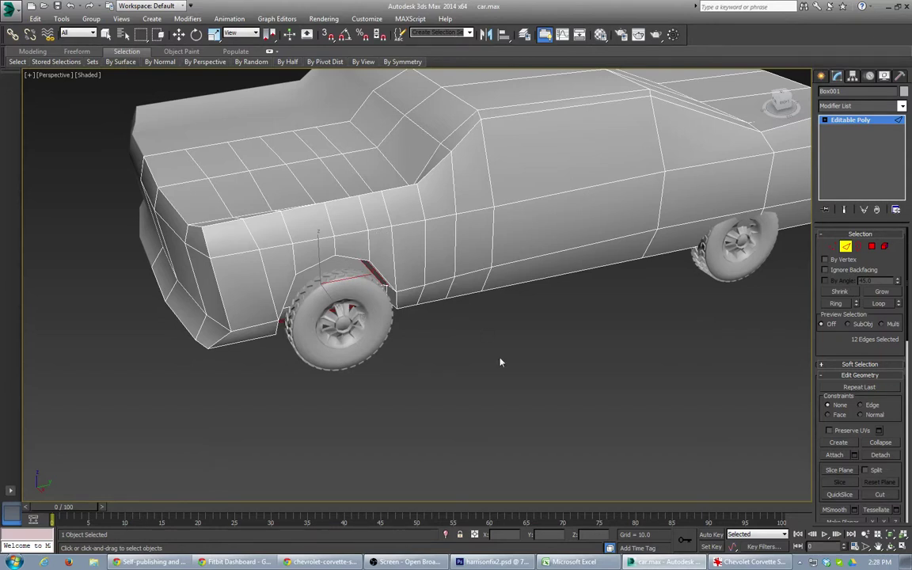
{"action": "left_click", "coordinate": [468, 320]}
{"action": "middle_click_drag", "start_coordinate": [342, 293], "coordinate": [308, 265], "text": "alt"}
{"action": "middle_click_drag", "start_coordinate": [407, 166], "coordinate": [404, 255], "text": "alt"}
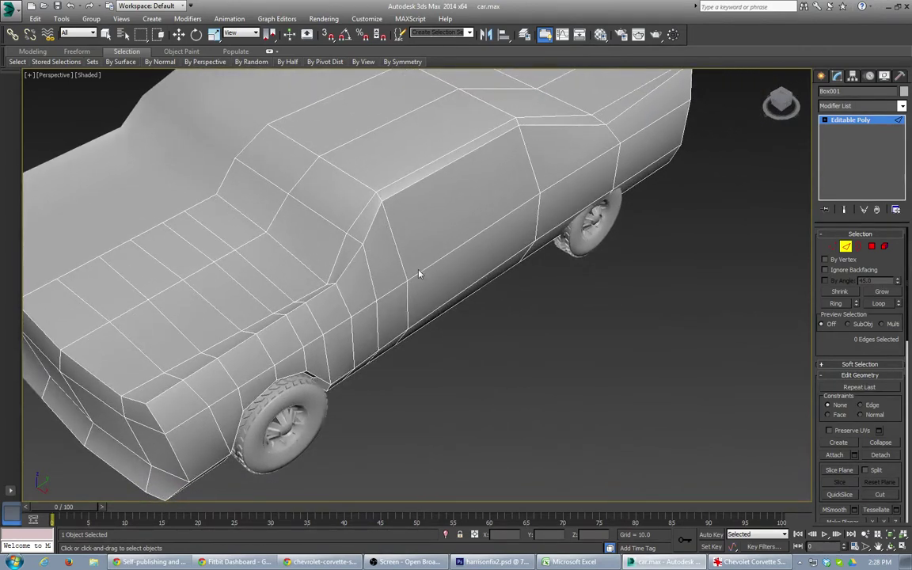
{"action": "middle_click_drag", "start_coordinate": [210, 301], "coordinate": [255, 317], "text": "alt"}
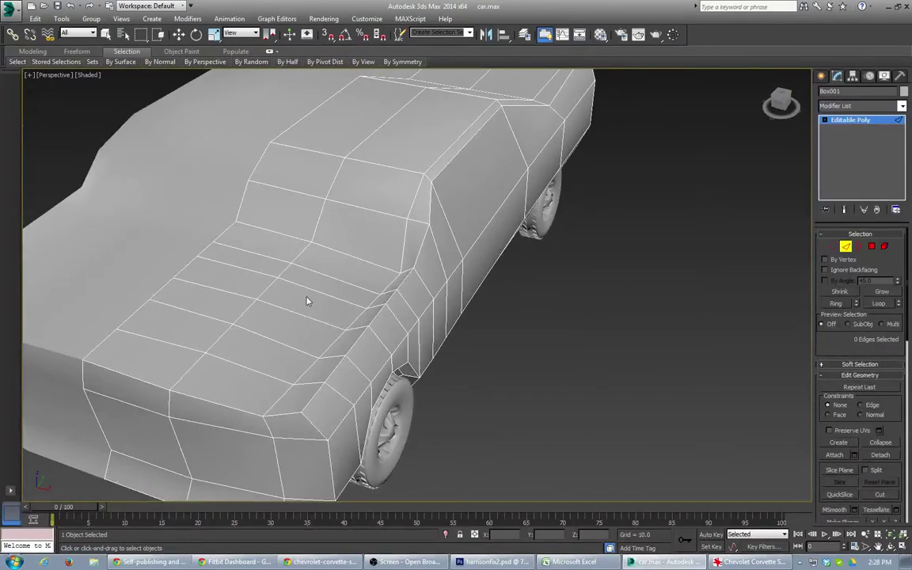
Cut a narrow seam along the ten edges that run across the windshield base, down the hood's side and across its front.
{"action": "left_click", "coordinate": [267, 230]}
{"action": "key", "text": "w"}
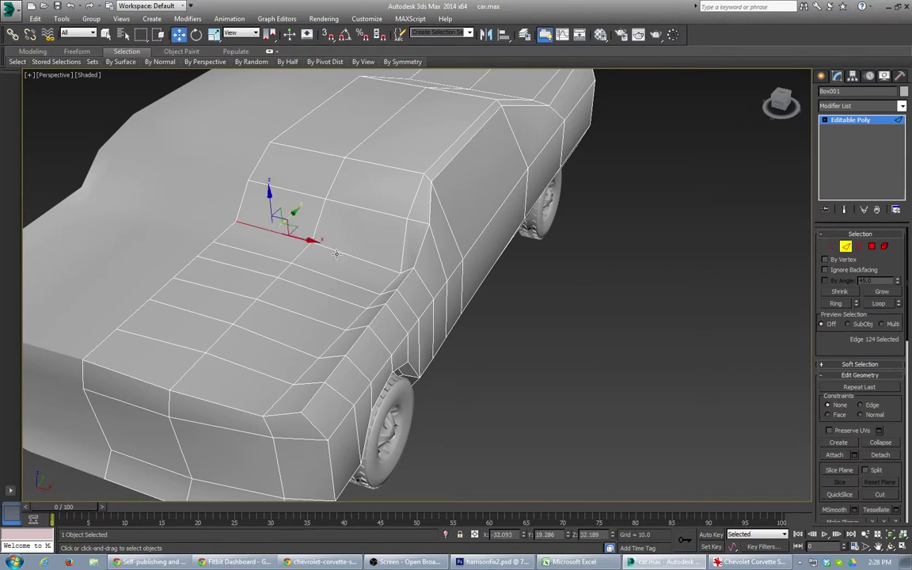
{"action": "left_click", "coordinate": [338, 251]}
{"action": "left_click", "coordinate": [269, 227], "text": "ctrl"}
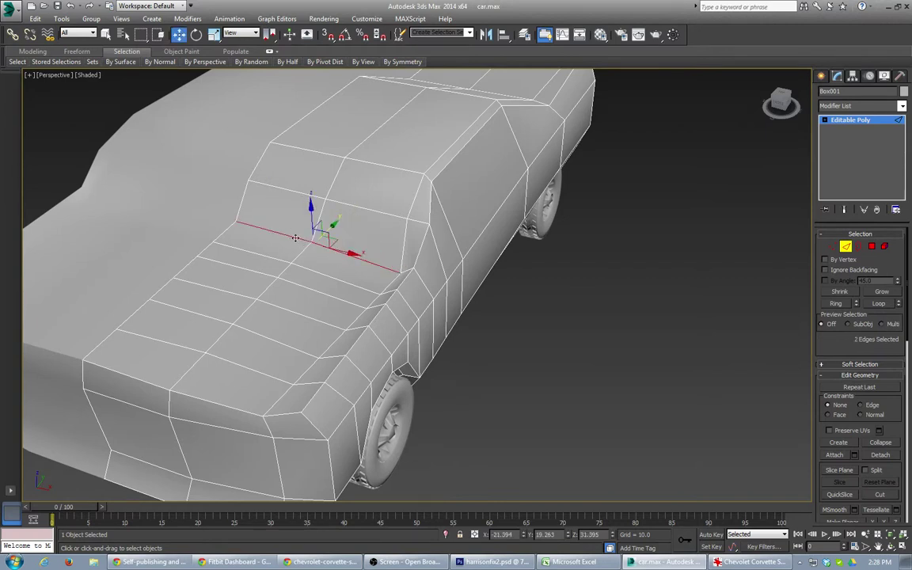
{"action": "left_click", "coordinate": [389, 286], "text": "ctrl"}
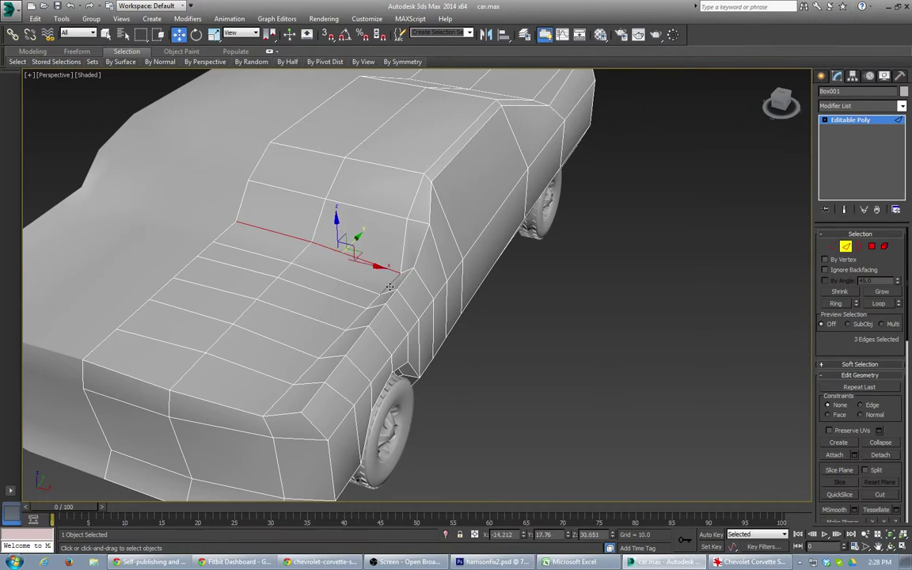
{"action": "left_click", "coordinate": [376, 302], "text": "ctrl"}
{"action": "left_click", "coordinate": [356, 319], "text": "ctrl"}
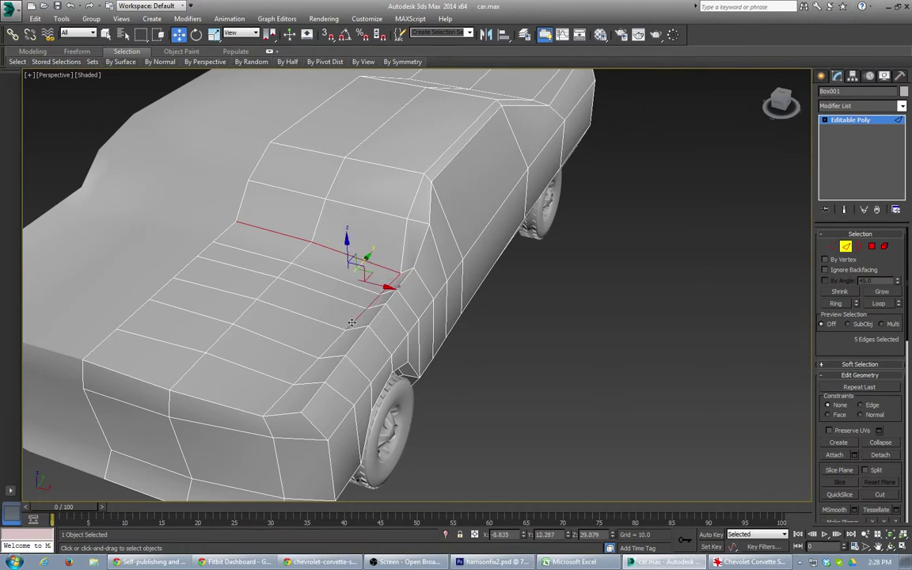
{"action": "left_click", "coordinate": [335, 341], "text": "ctrl"}
{"action": "left_click", "coordinate": [303, 377], "text": "ctrl"}
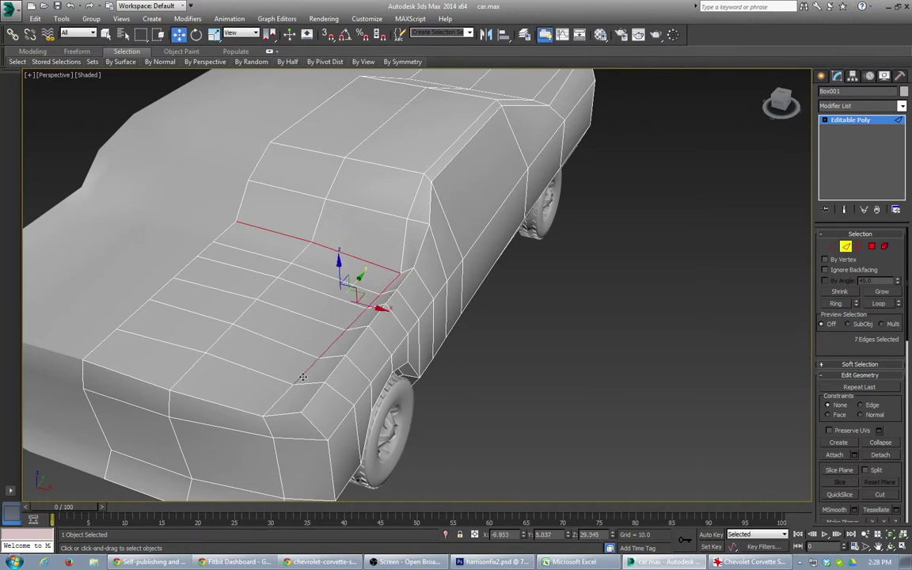
{"action": "left_click", "coordinate": [271, 409], "text": "ctrl"}
{"action": "left_click", "coordinate": [246, 413], "text": "ctrl"}
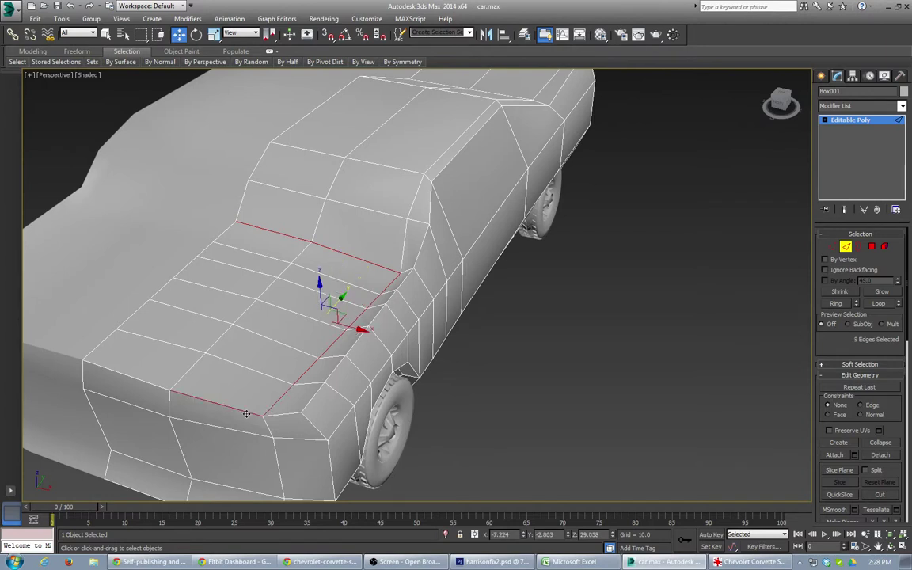
{"action": "left_click", "coordinate": [147, 383], "text": "ctrl"}
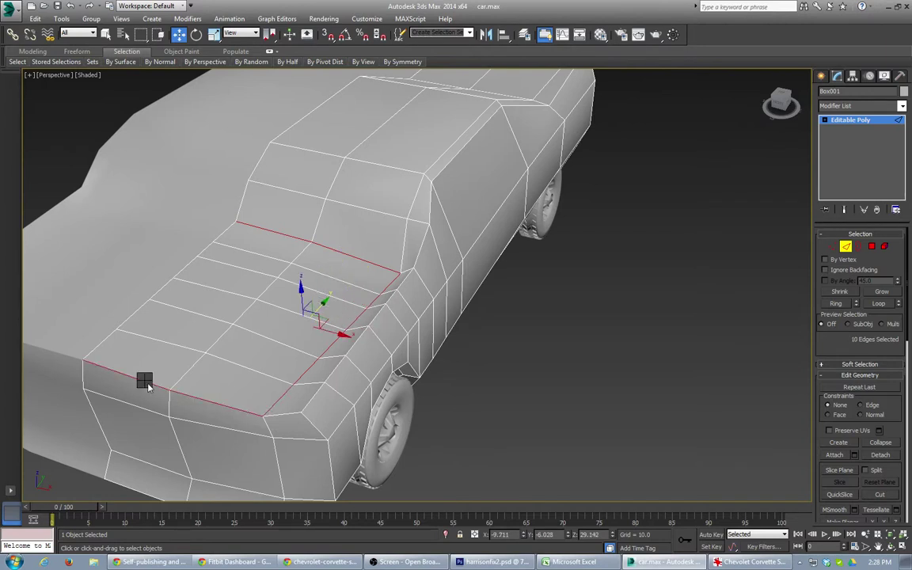
{"action": "left_click", "coordinate": [48, 450]}
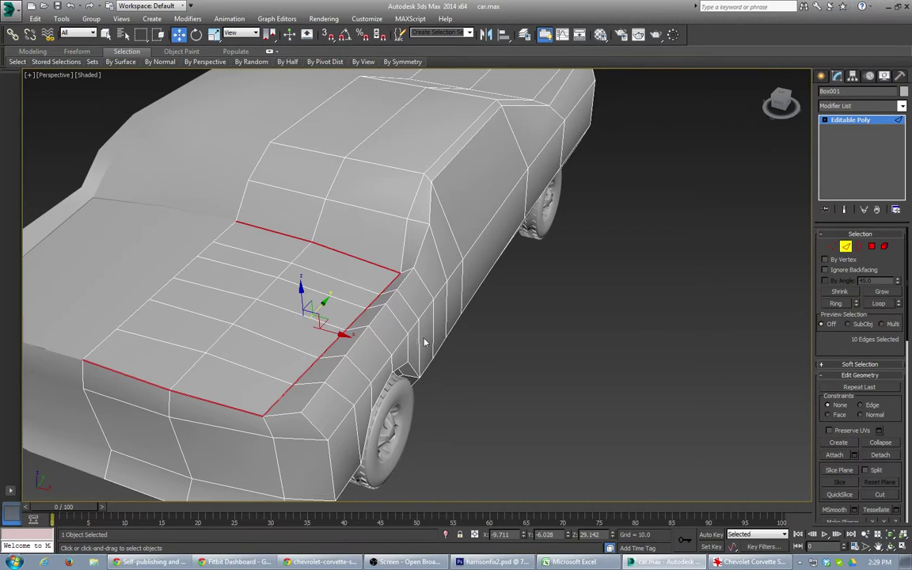
Sink the edges inside the hood seam slightly along Z to form a thin panel gap.
{"action": "key", "text": "ctrl+z"}
{"action": "left_click_drag", "start_coordinate": [299, 288], "coordinate": [299, 289]}
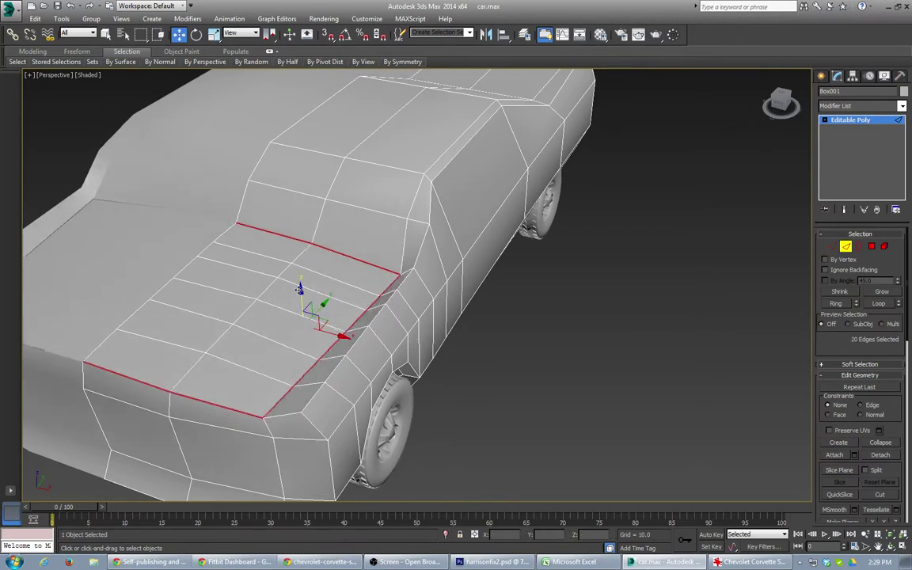
{"action": "scroll", "coordinate": [273, 370], "scroll_direction": "up", "scroll_amount": 6}
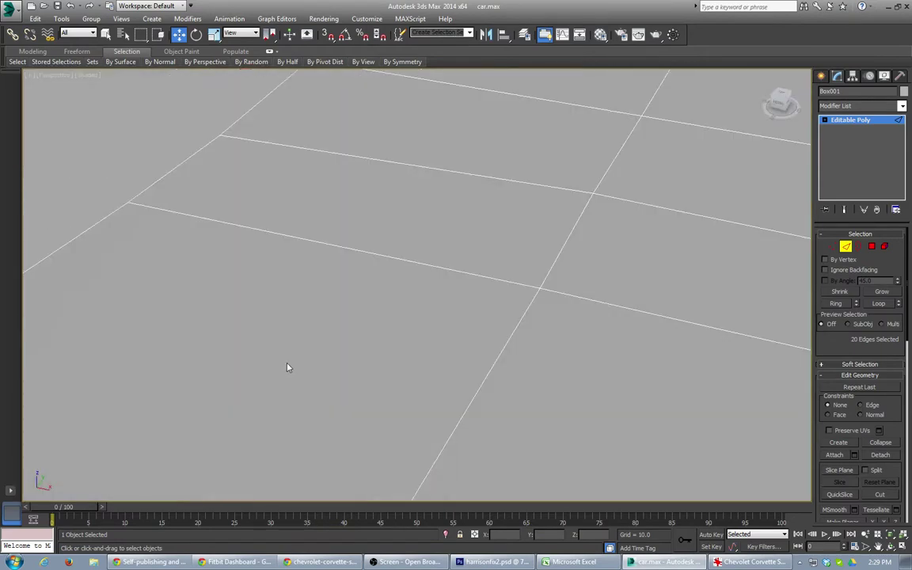
{"action": "scroll", "coordinate": [287, 368], "scroll_direction": "down", "scroll_amount": 2}
{"action": "middle_click_drag", "start_coordinate": [368, 369], "coordinate": [399, 379], "text": "alt"}
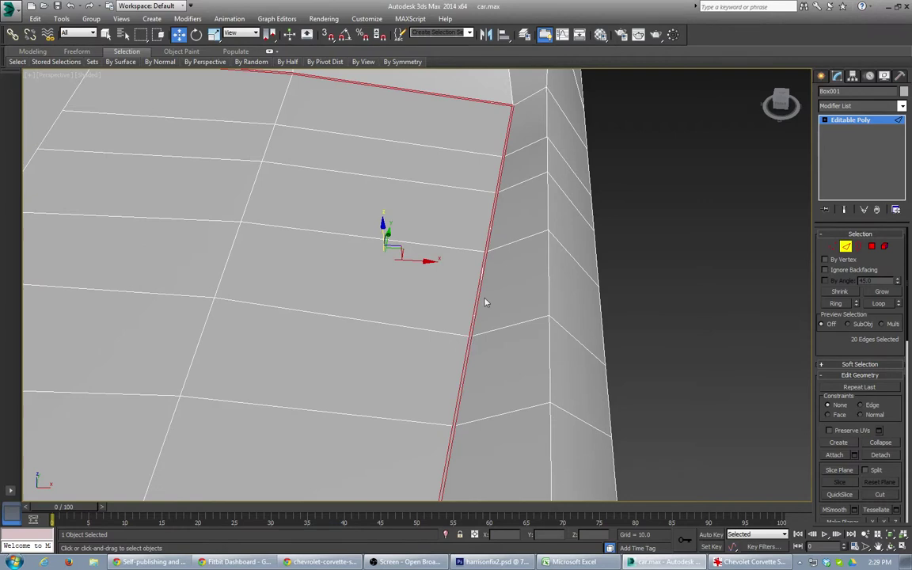
{"action": "middle_click_drag", "start_coordinate": [427, 283], "coordinate": [481, 296], "text": "alt"}
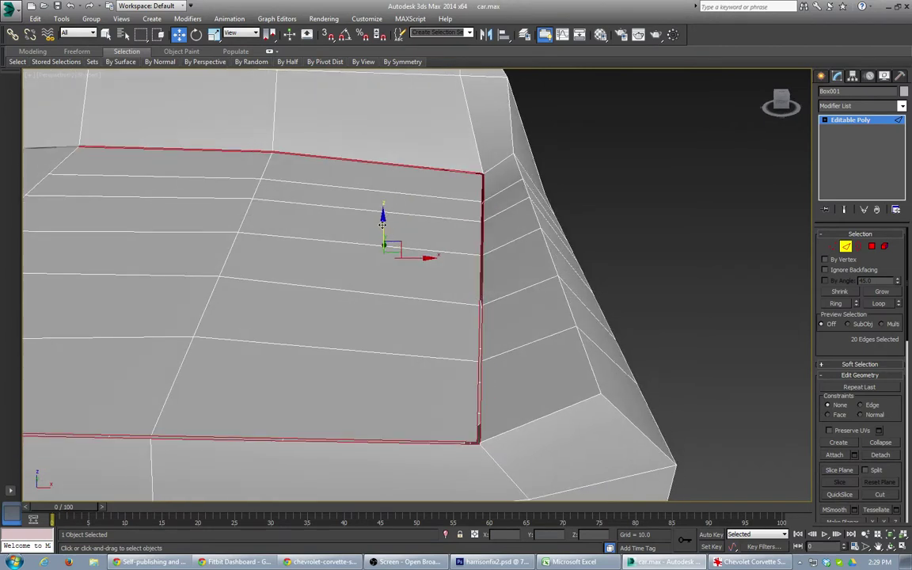
{"action": "left_click_drag", "start_coordinate": [383, 224], "coordinate": [386, 224]}
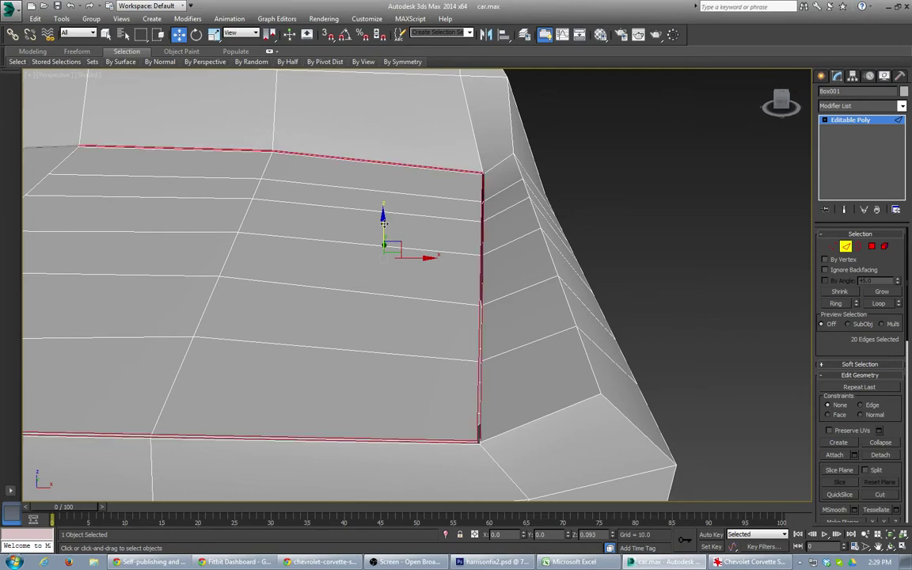
{"action": "middle_click_drag", "start_coordinate": [475, 335], "coordinate": [492, 345], "text": "alt"}
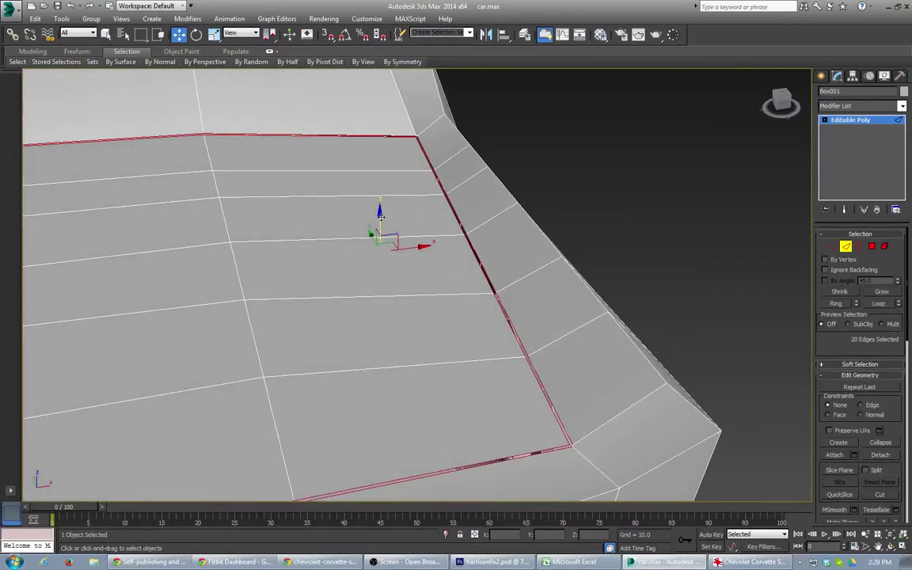
{"action": "left_click_drag", "start_coordinate": [381, 218], "coordinate": [381, 224]}
{"action": "left_click", "coordinate": [657, 215]}
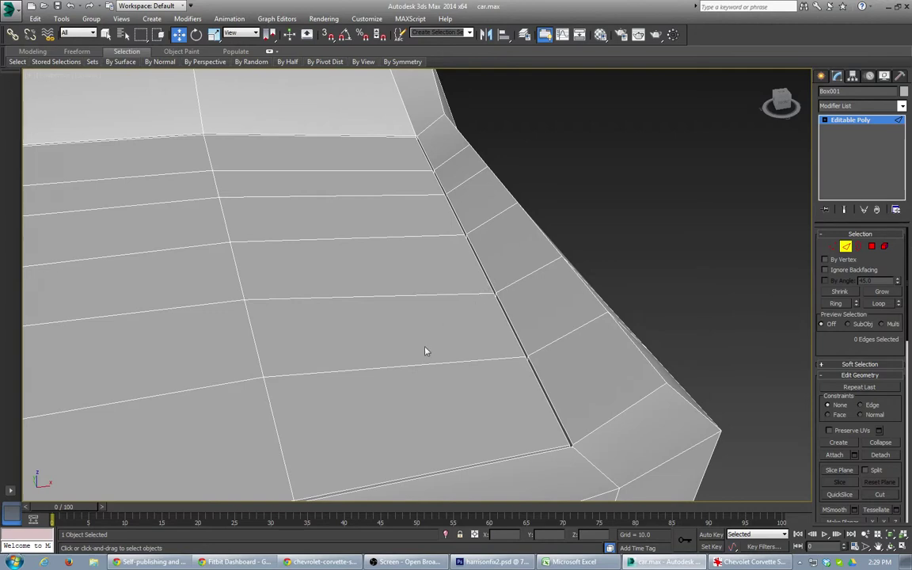
Preview the body with NURMS smoothing to check the hood gap, and return to the unsmoothed mesh.
{"action": "scroll", "coordinate": [425, 351], "scroll_direction": "down", "scroll_amount": 4}
{"action": "middle_click_drag", "start_coordinate": [424, 352], "coordinate": [333, 310], "text": "alt"}
{"action": "left_click", "coordinate": [194, 309]}
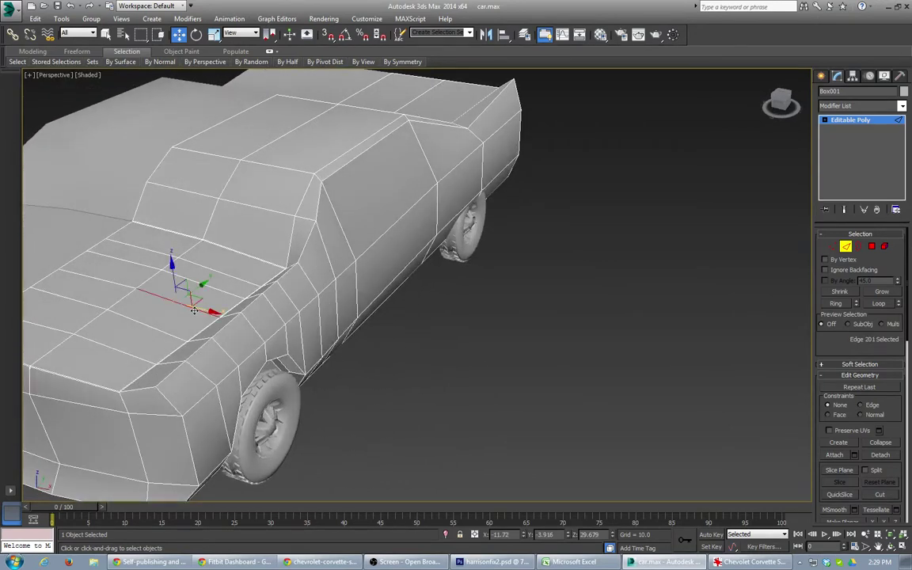
{"action": "key", "text": "ctrl+BackSpace"}
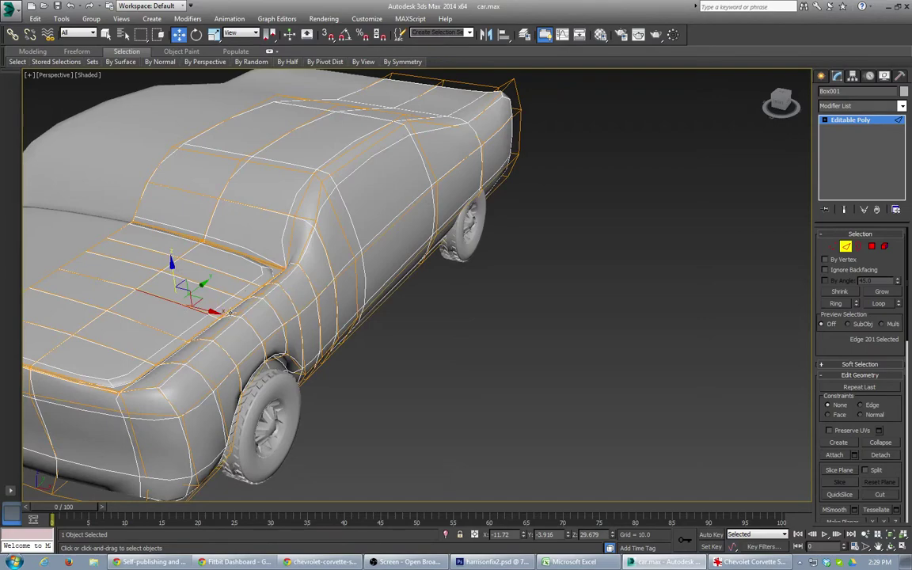
{"action": "middle_click_drag", "start_coordinate": [246, 344], "coordinate": [428, 349], "text": "alt"}
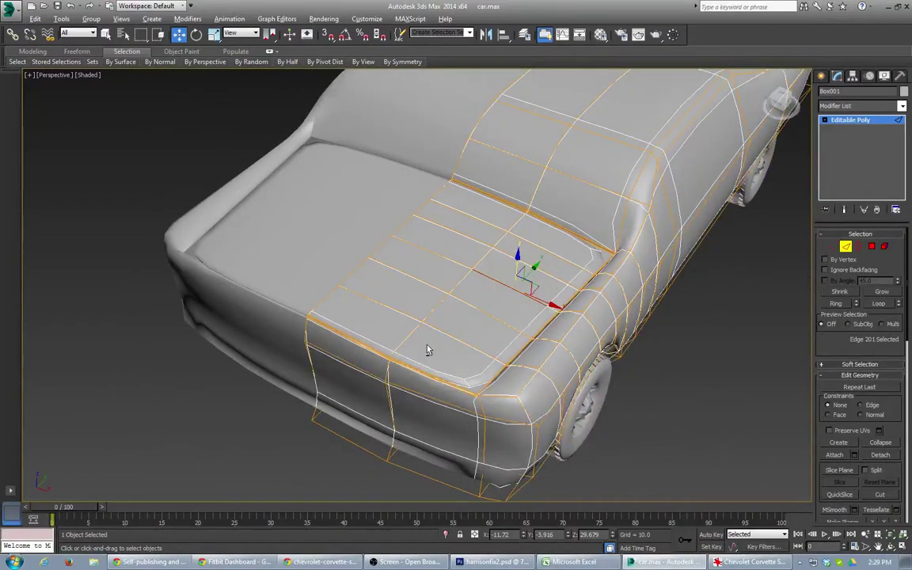
{"action": "key", "text": "ctrl+q"}
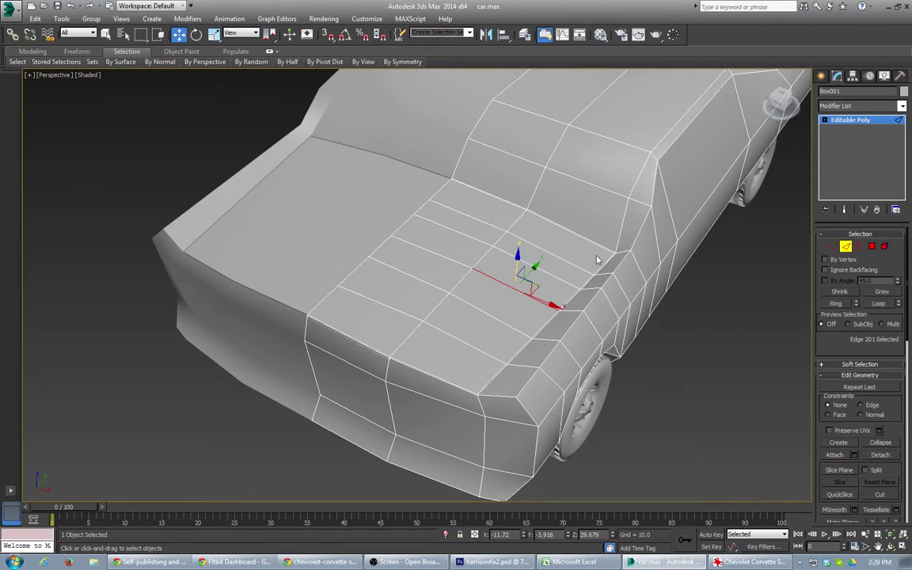
Select the vertical edge loop that runs from the windshield's lower corner down the body side behind the front wheel.
{"action": "left_click", "coordinate": [541, 172]}
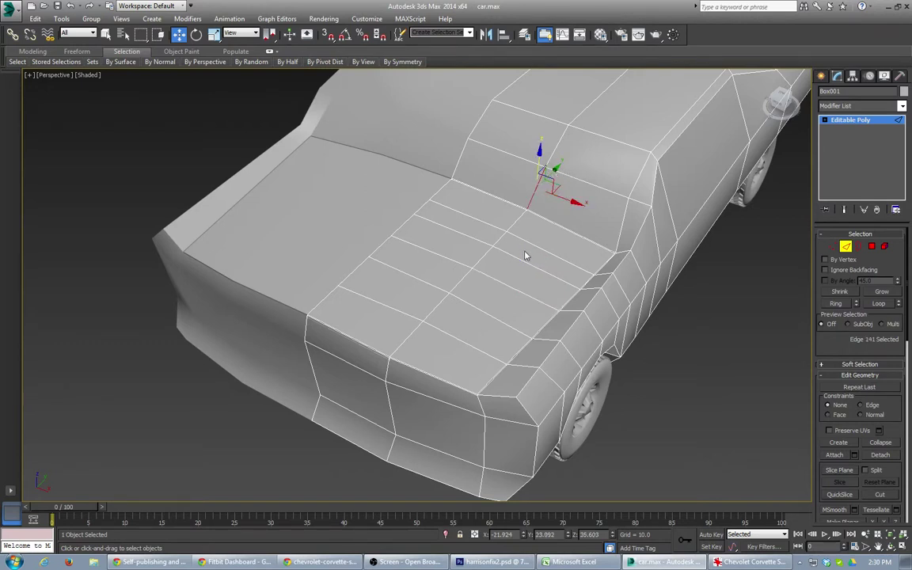
{"action": "middle_click_drag", "start_coordinate": [524, 255], "coordinate": [380, 232], "text": "alt"}
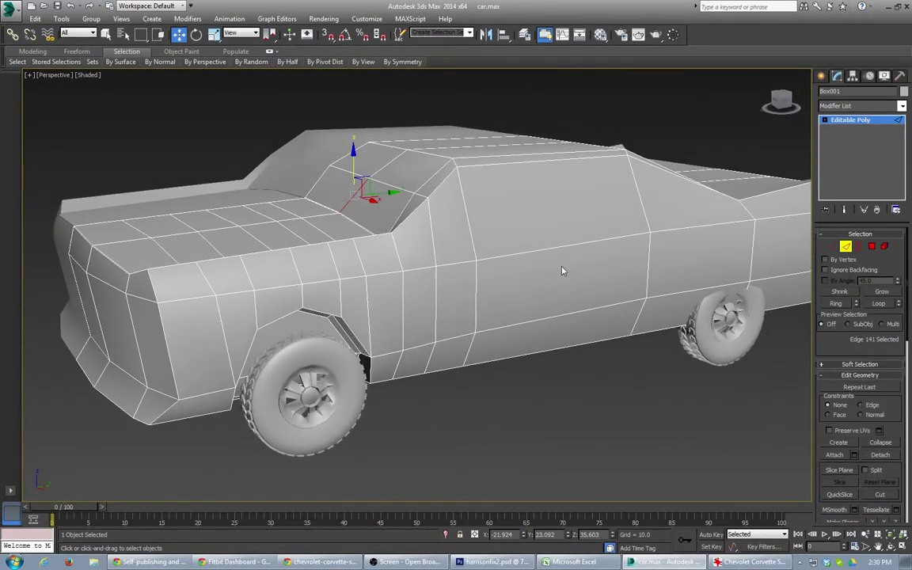
{"action": "middle_click_drag", "start_coordinate": [470, 273], "coordinate": [277, 265]}
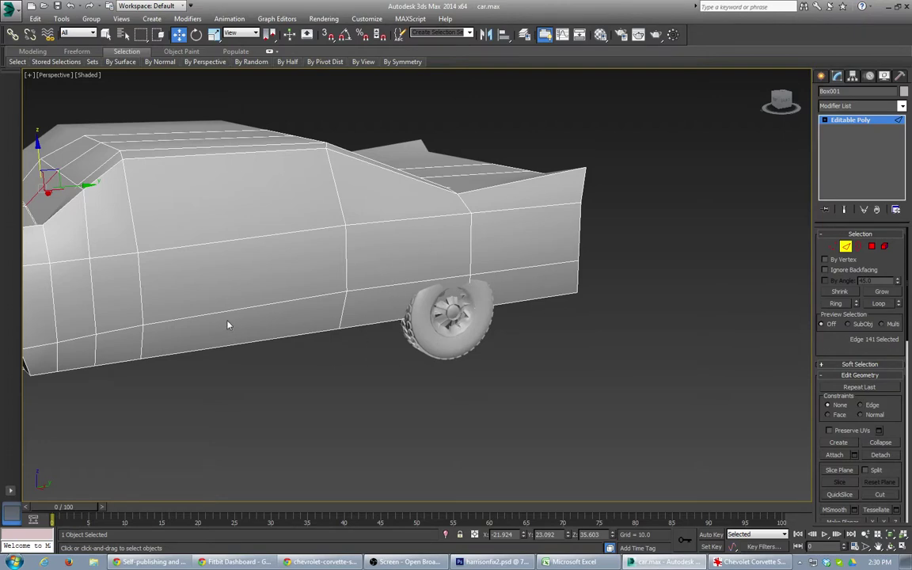
{"action": "middle_click_drag", "start_coordinate": [227, 325], "coordinate": [412, 281]}
{"action": "scroll", "coordinate": [412, 281], "scroll_direction": "down", "scroll_amount": 3}
{"action": "middle_click_drag", "start_coordinate": [355, 239], "coordinate": [389, 267], "text": "alt"}
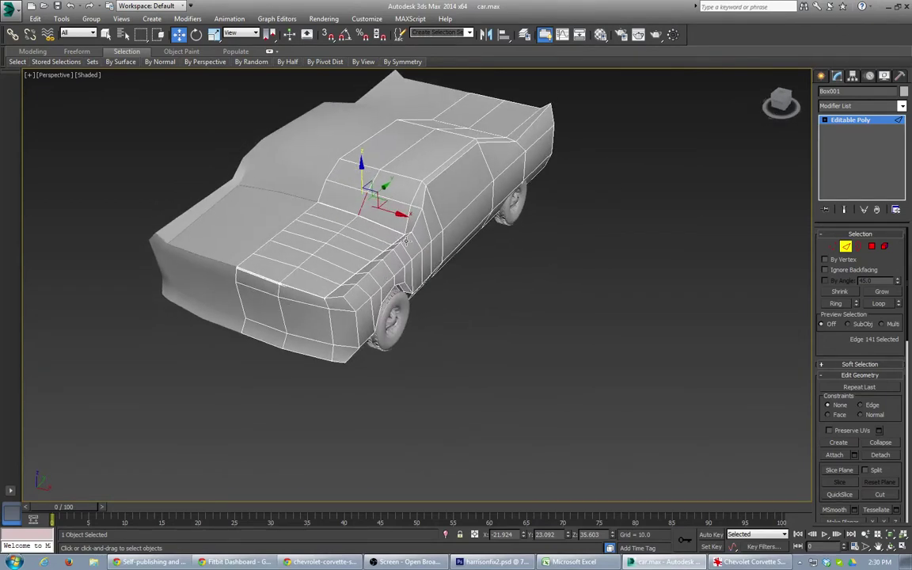
{"action": "middle_click_drag", "start_coordinate": [457, 260], "coordinate": [392, 217], "text": "alt"}
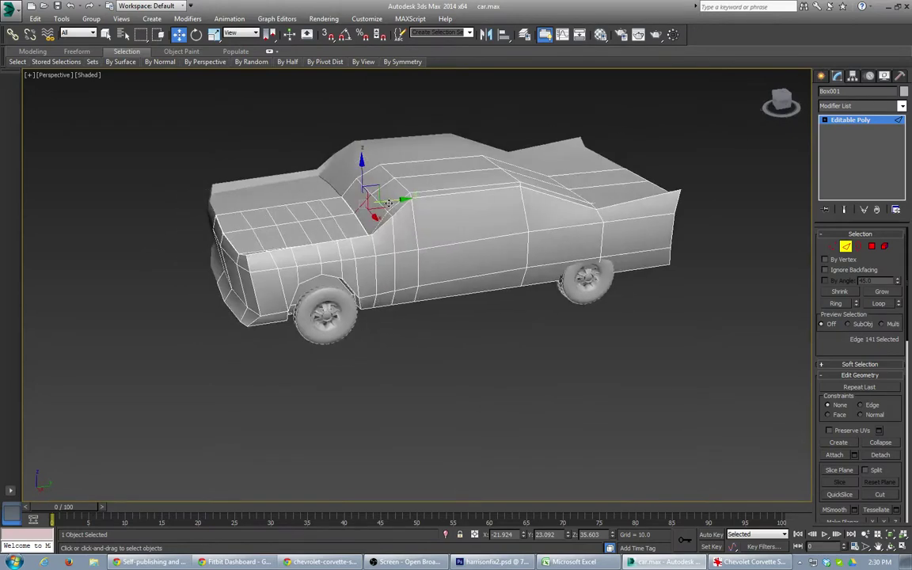
{"action": "scroll", "coordinate": [393, 216], "scroll_direction": "up", "scroll_amount": 3}
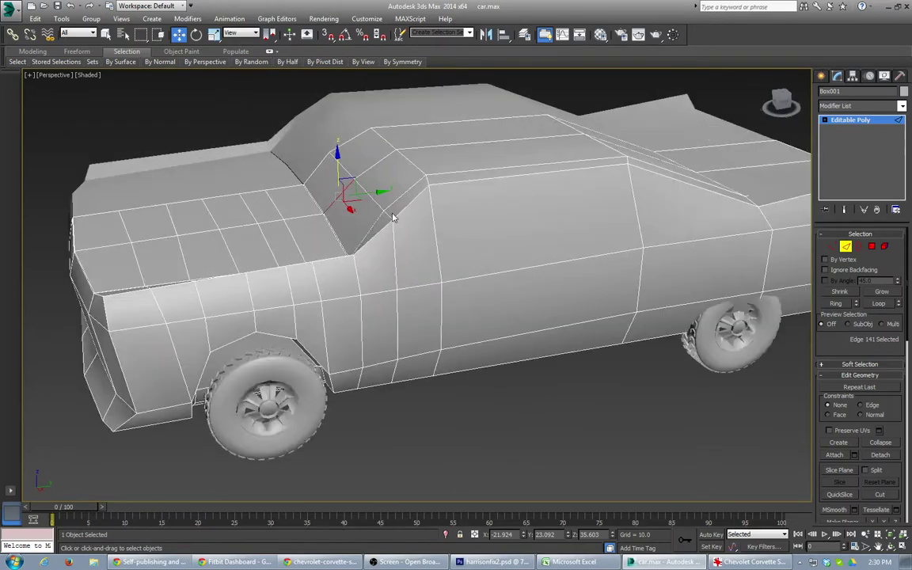
{"action": "double_click", "coordinate": [358, 276]}
{"action": "middle_click_drag", "start_coordinate": [358, 275], "coordinate": [351, 283], "text": "alt"}
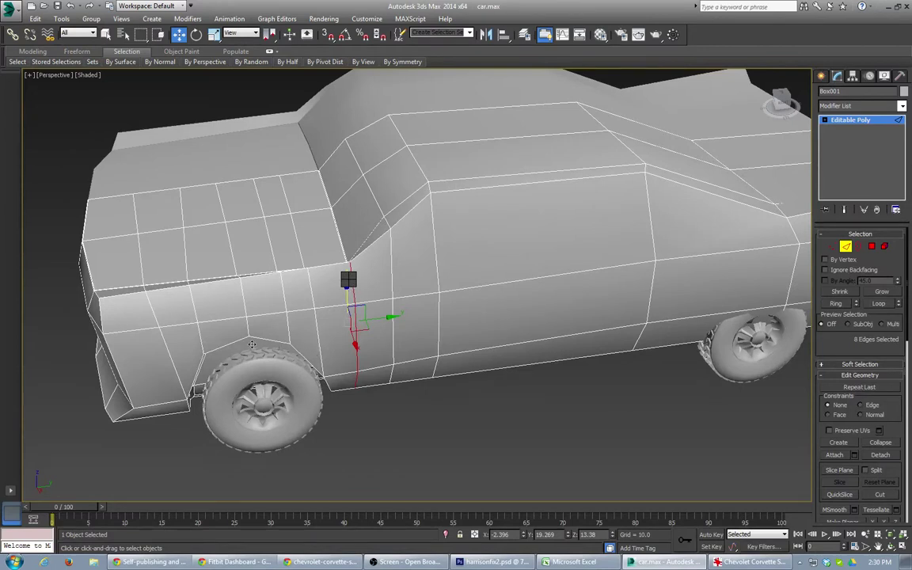
{"action": "key", "text": "semicolon"}
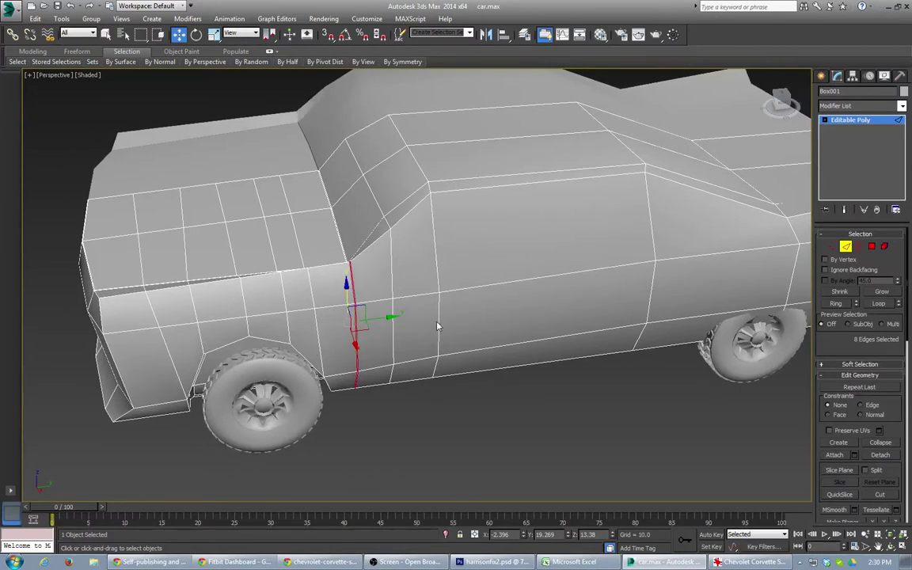
{"action": "key", "text": "semicolon"}
{"action": "scroll", "coordinate": [417, 338], "scroll_direction": "up", "scroll_amount": 4}
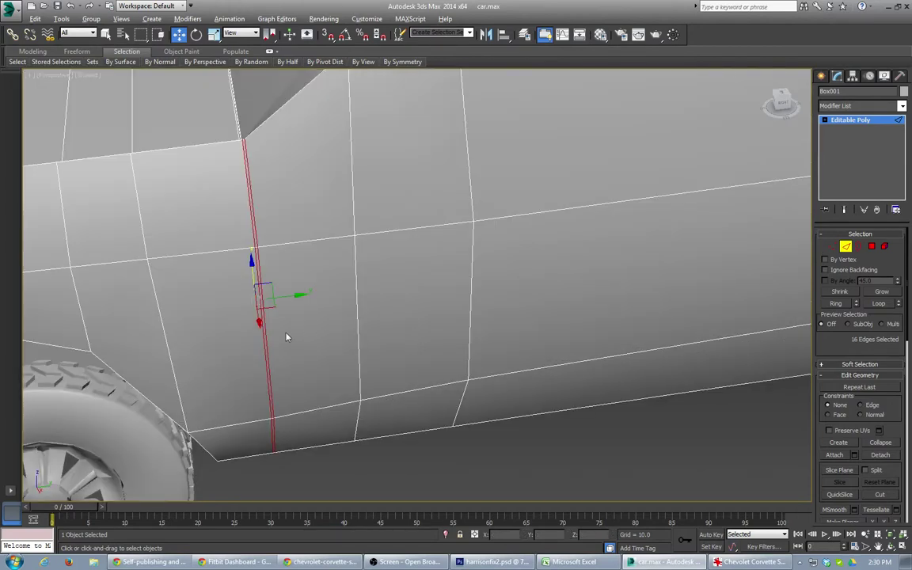
{"action": "middle_click_drag", "start_coordinate": [287, 338], "coordinate": [311, 321], "text": "alt"}
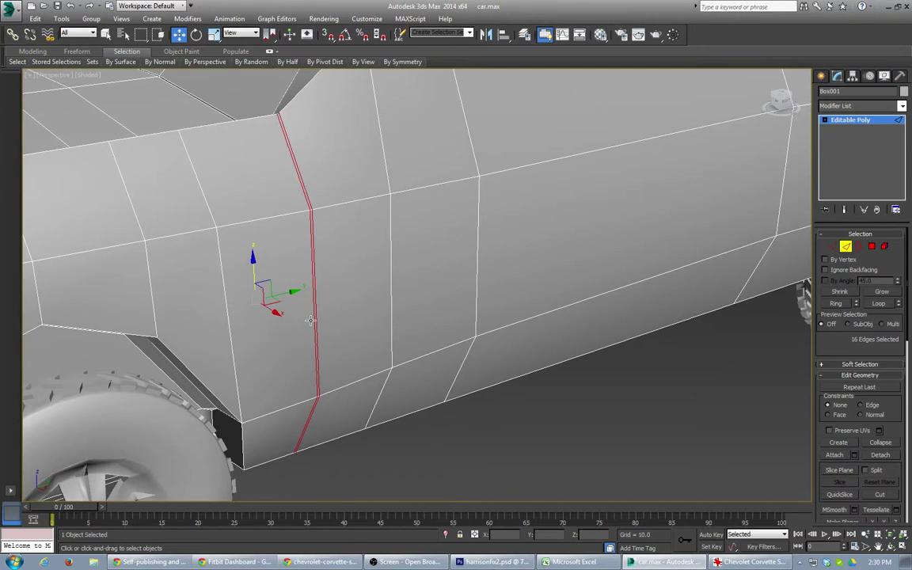
{"action": "key", "text": "ctrl+z"}
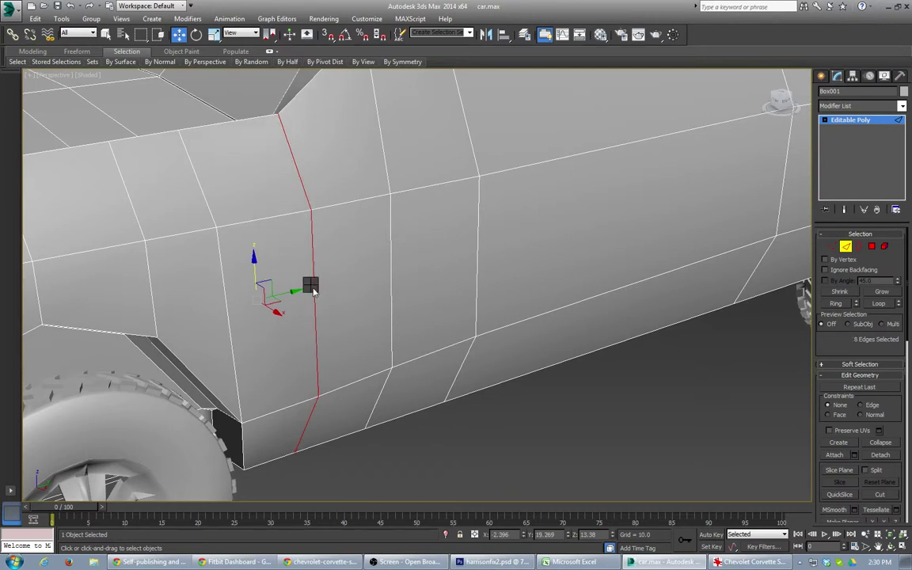
Cut a very narrow seam along the selected loop behind the front wheel and push its inner edges slightly inward along X.
{"action": "left_click", "coordinate": [216, 353]}
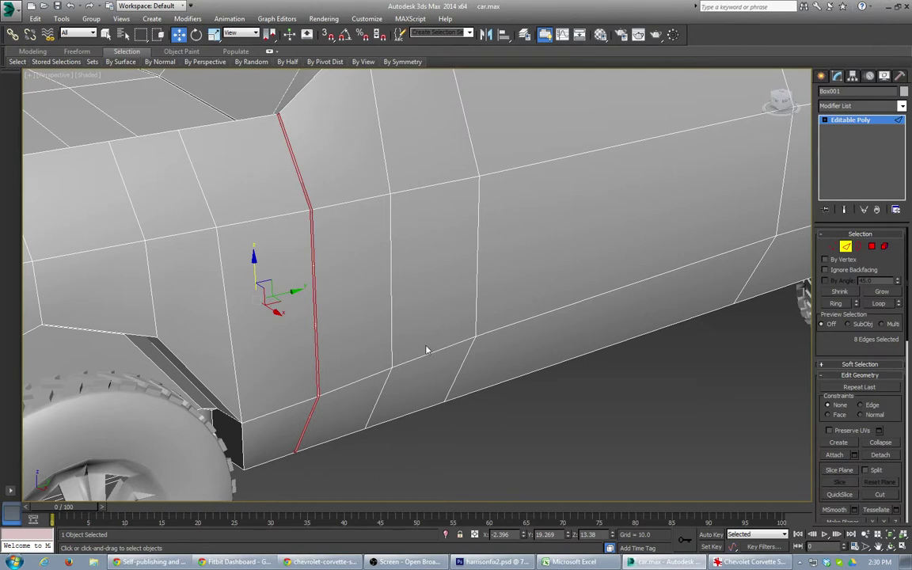
{"action": "key", "text": "alt+l"}
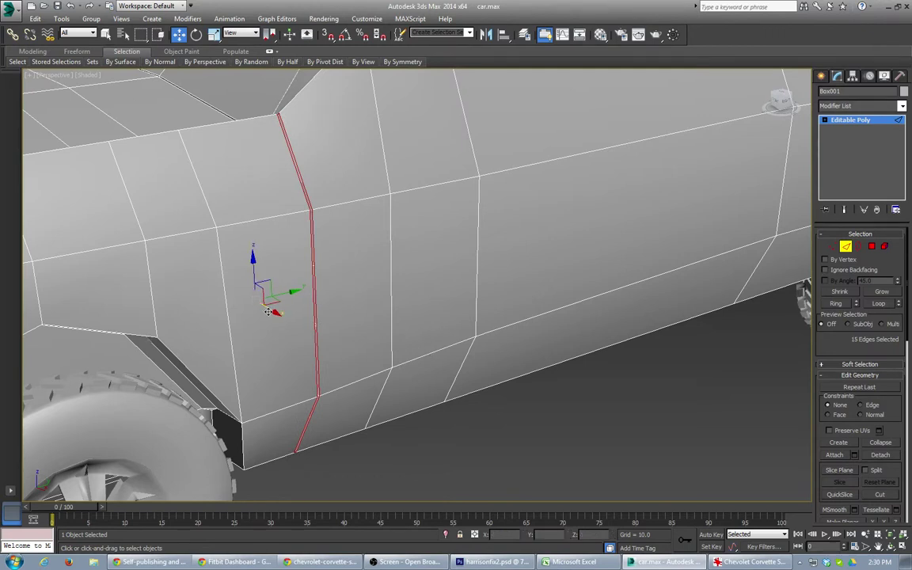
{"action": "left_click_drag", "start_coordinate": [270, 312], "coordinate": [265, 310]}
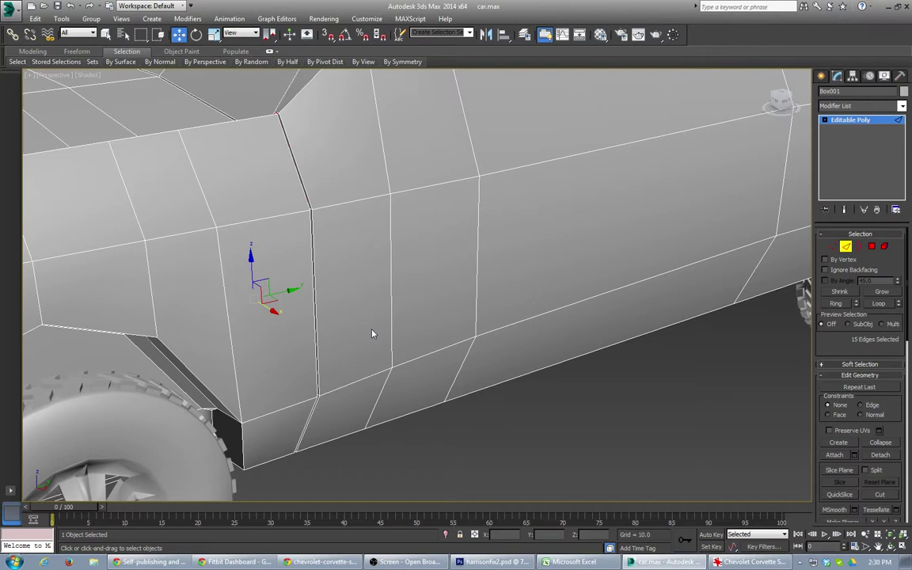
{"action": "scroll", "coordinate": [372, 333], "scroll_direction": "down", "scroll_amount": 5}
{"action": "scroll", "coordinate": [403, 368], "scroll_direction": "up", "scroll_amount": 4}
{"action": "left_click", "coordinate": [403, 370]}
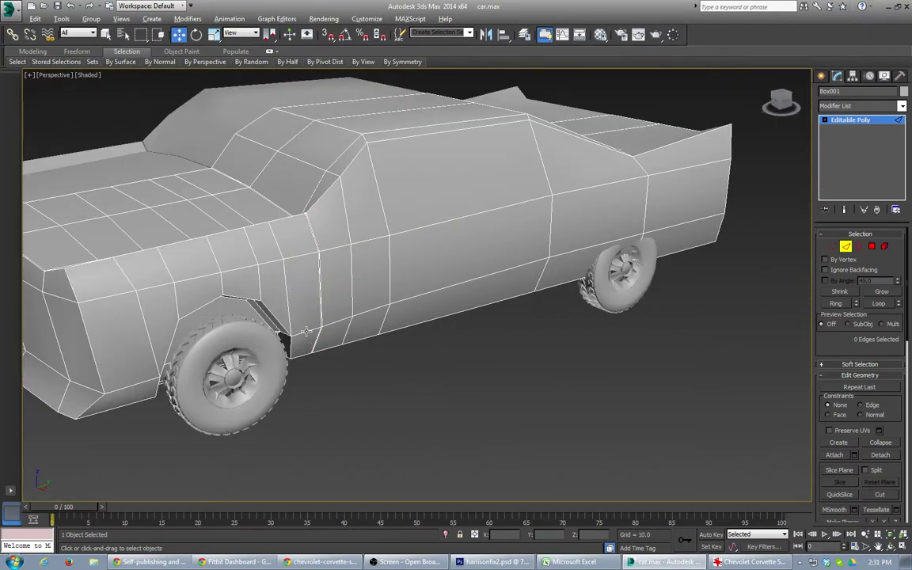
{"action": "middle_click_drag", "start_coordinate": [308, 336], "coordinate": [284, 331], "text": "alt"}
{"action": "middle_click_drag", "start_coordinate": [265, 296], "coordinate": [274, 277], "text": "alt"}
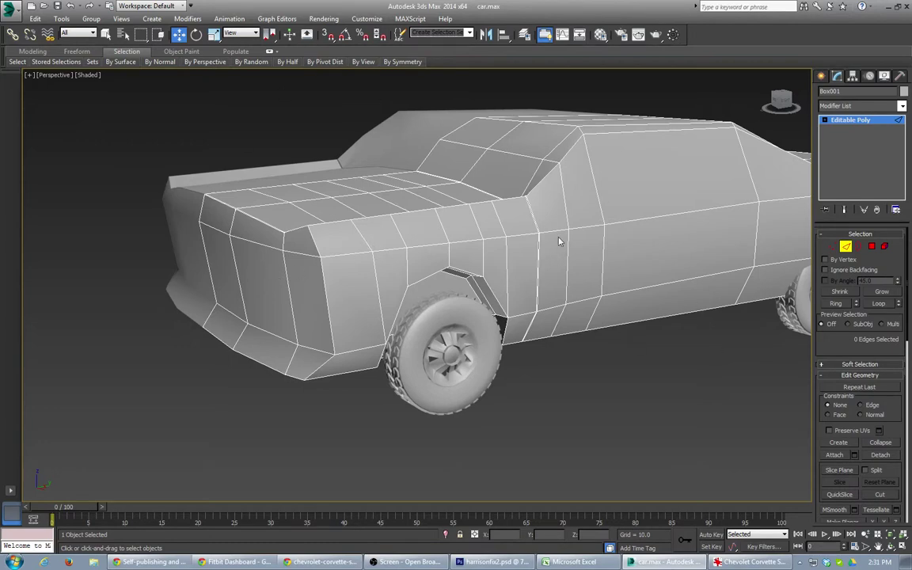
Cut a new edge from the rear upper corner of the front wheel arch back to the door seam.
{"action": "middle_click_drag", "start_coordinate": [558, 240], "coordinate": [421, 239]}
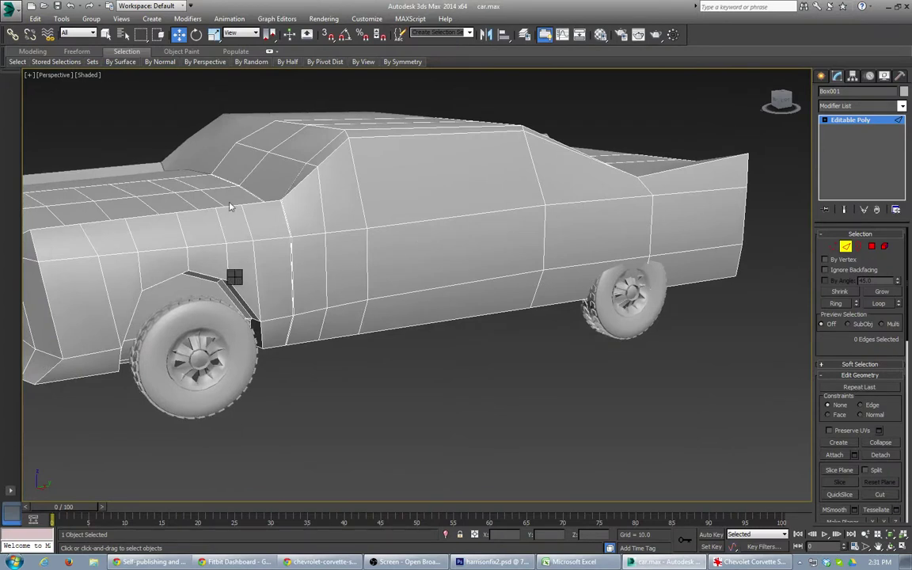
{"action": "key", "text": "alt+c"}
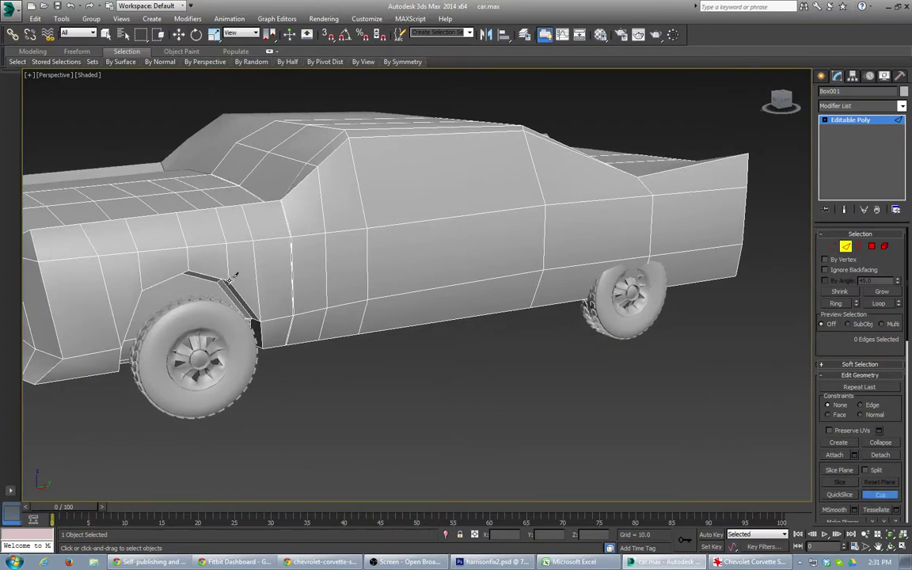
{"action": "left_click", "coordinate": [228, 279]}
{"action": "right_click", "coordinate": [748, 216]}
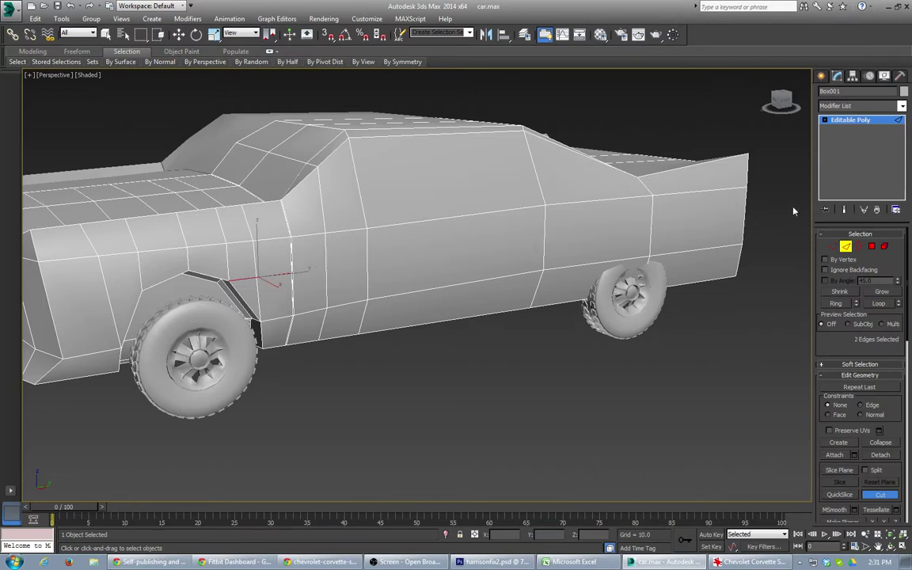
Cut a horizontal edge from the front of the wheel arch around the nose to the body's centre line.
{"action": "left_click", "coordinate": [143, 289]}
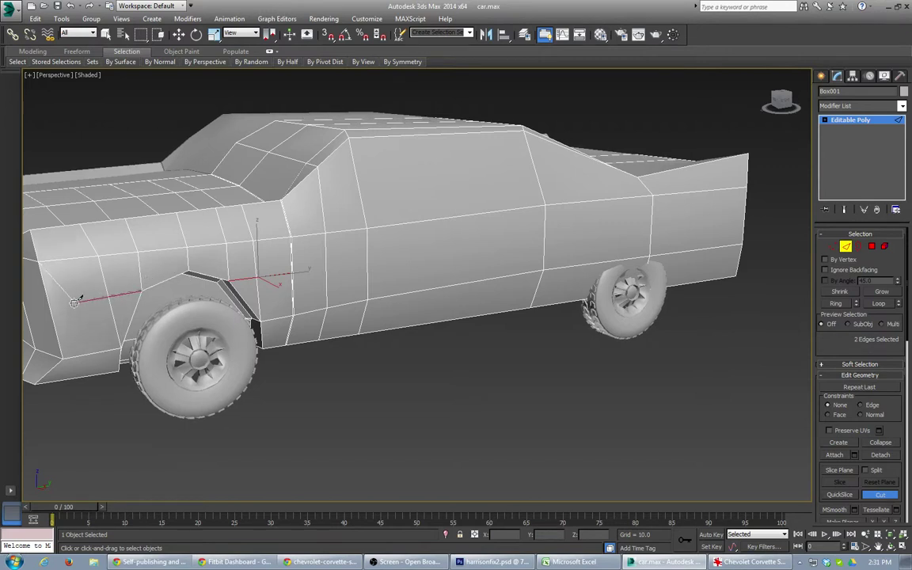
{"action": "left_click", "coordinate": [53, 308]}
{"action": "middle_click_drag", "start_coordinate": [89, 285], "coordinate": [385, 266], "text": "alt"}
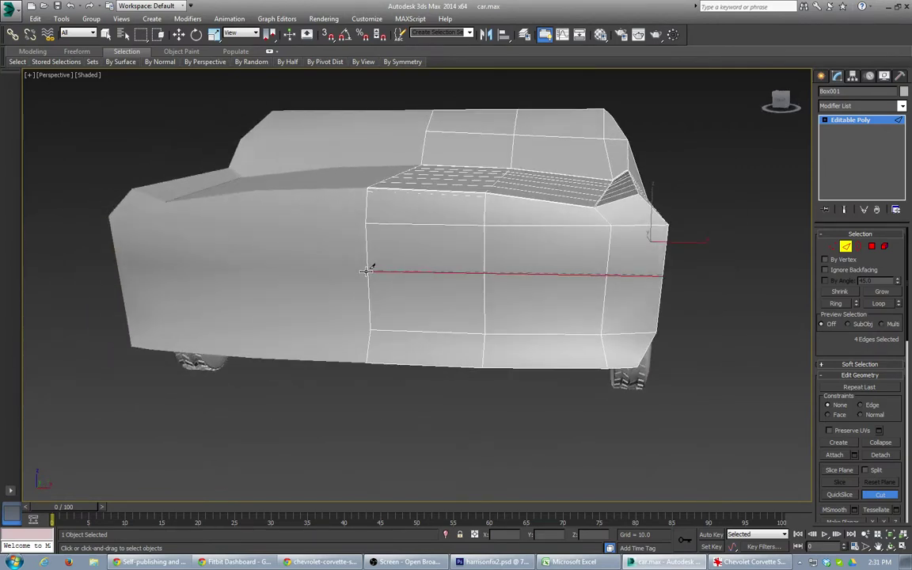
{"action": "middle_click_drag", "start_coordinate": [641, 258], "coordinate": [576, 266], "text": "alt"}
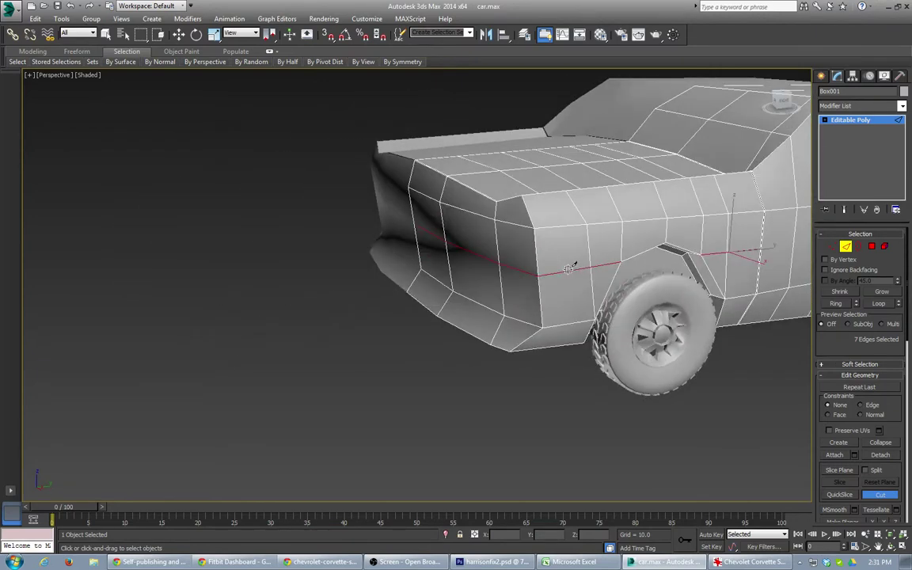
Cut a horizontal edge from the rear centre line around the rear corner and along the side to the door seam.
{"action": "middle_click_drag", "start_coordinate": [737, 235], "coordinate": [481, 275]}
{"action": "scroll", "coordinate": [480, 275], "scroll_direction": "down", "scroll_amount": 3}
{"action": "scroll", "coordinate": [480, 275], "scroll_direction": "up", "scroll_amount": 3}
{"action": "scroll", "coordinate": [275, 320], "scroll_direction": "down", "scroll_amount": 3}
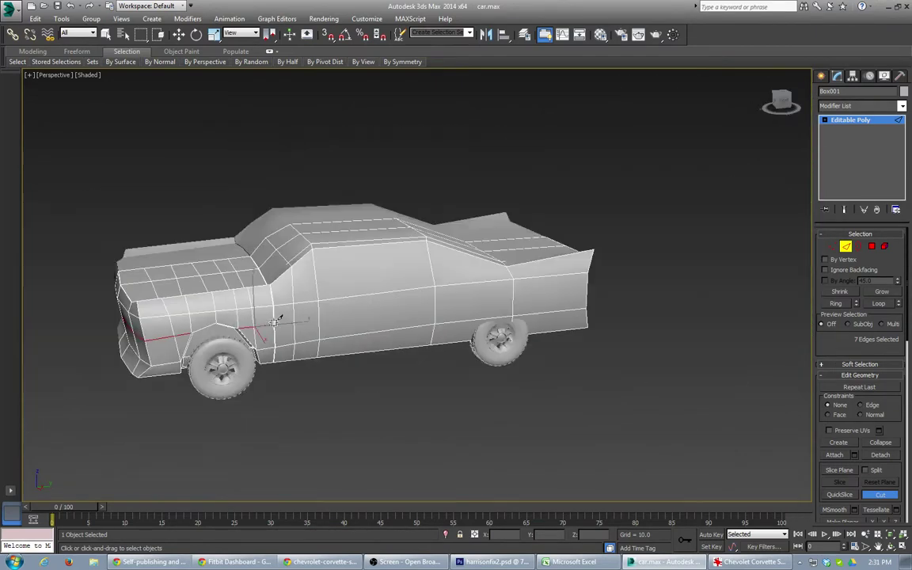
{"action": "middle_click_drag", "start_coordinate": [528, 332], "coordinate": [444, 325], "text": "alt"}
{"action": "scroll", "coordinate": [449, 324], "scroll_direction": "down", "scroll_amount": 3}
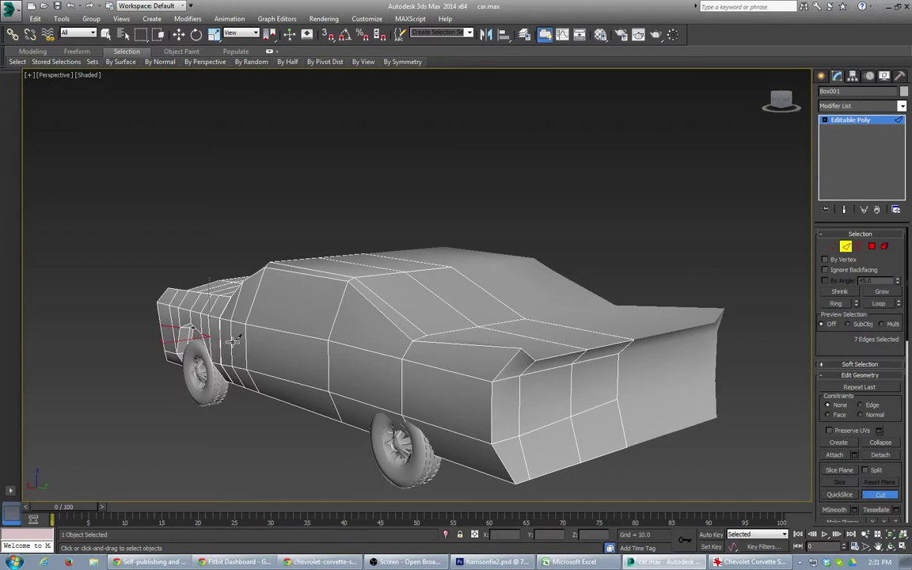
{"action": "key", "text": "w"}
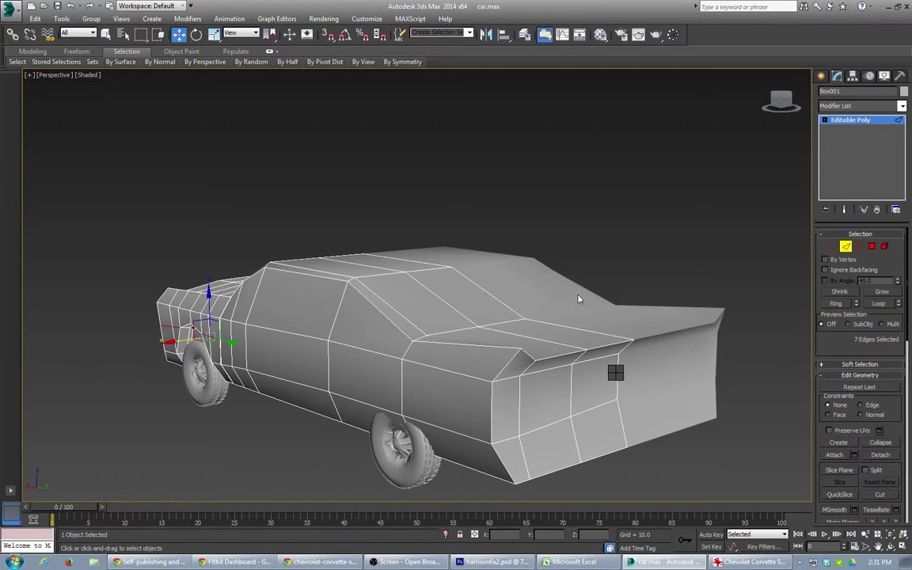
{"action": "key", "text": "alt+c"}
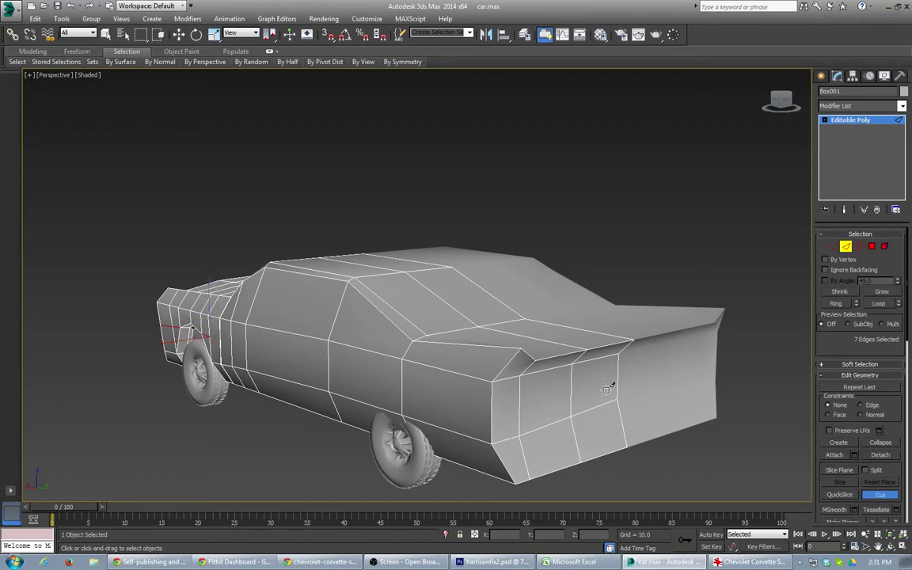
{"action": "left_click", "coordinate": [618, 383]}
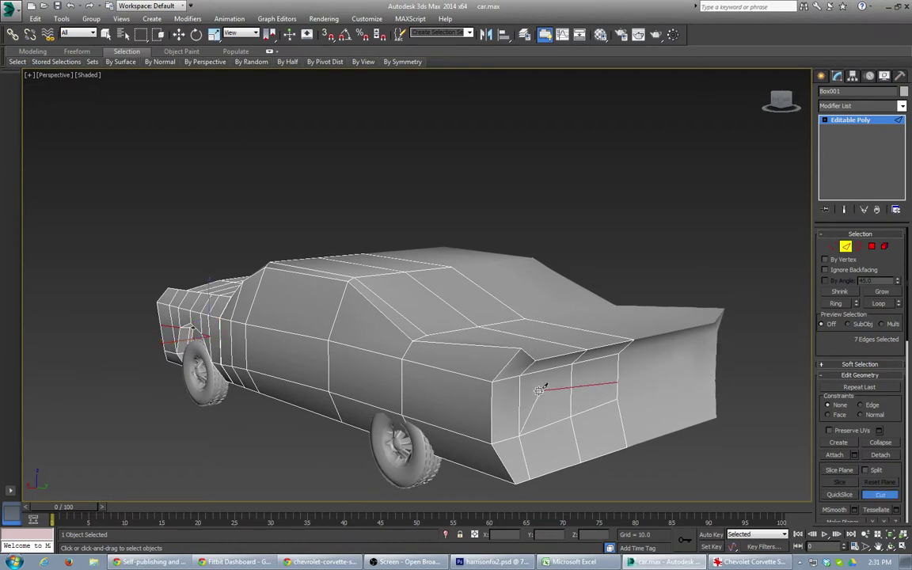
{"action": "left_click", "coordinate": [491, 408]}
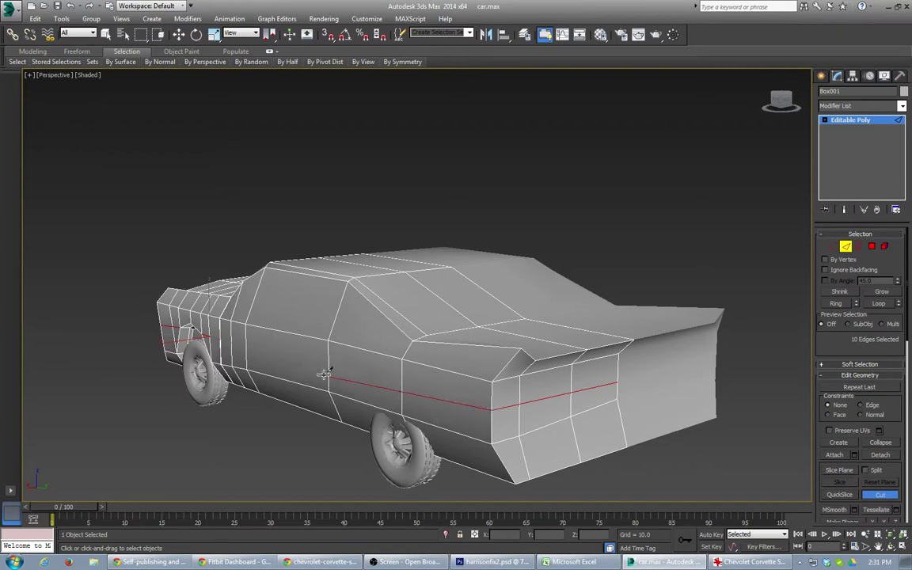
{"action": "left_click", "coordinate": [222, 341]}
{"action": "right_click", "coordinate": [221, 340]}
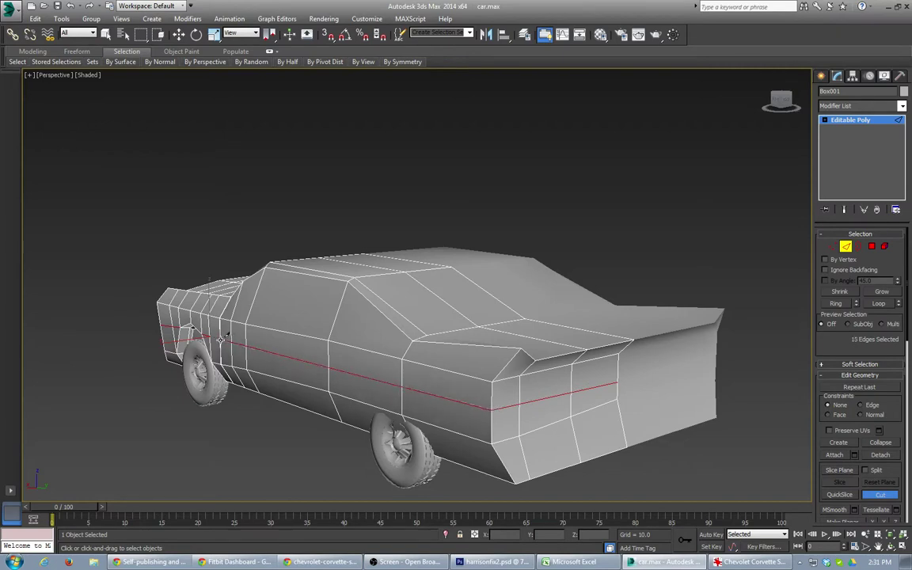
{"action": "right_click", "coordinate": [208, 324]}
Select only the side portion of the new horizontal edge loop behind the front wheel and push it outward along X by about 1.3 units.
{"action": "middle_click_drag", "start_coordinate": [266, 406], "coordinate": [302, 358], "text": "alt"}
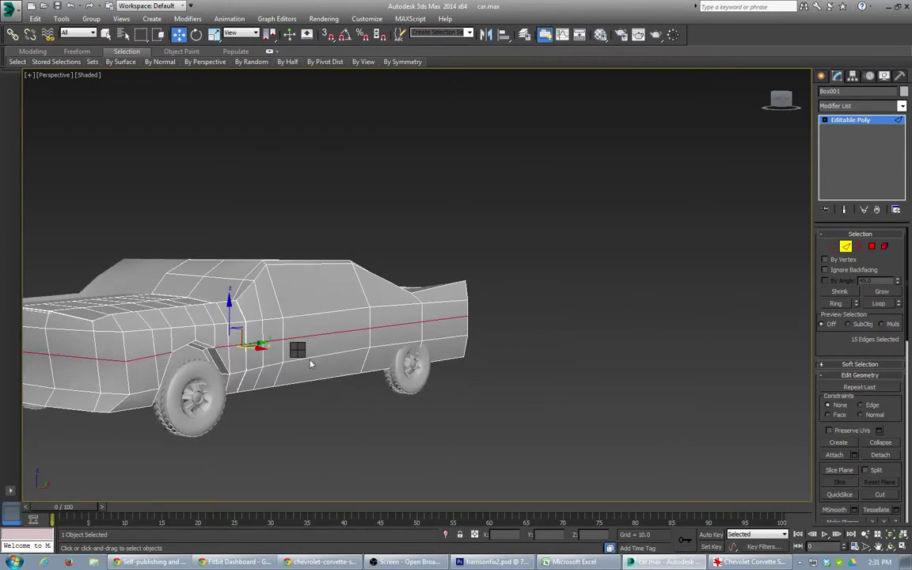
{"action": "double_click", "coordinate": [295, 340]}
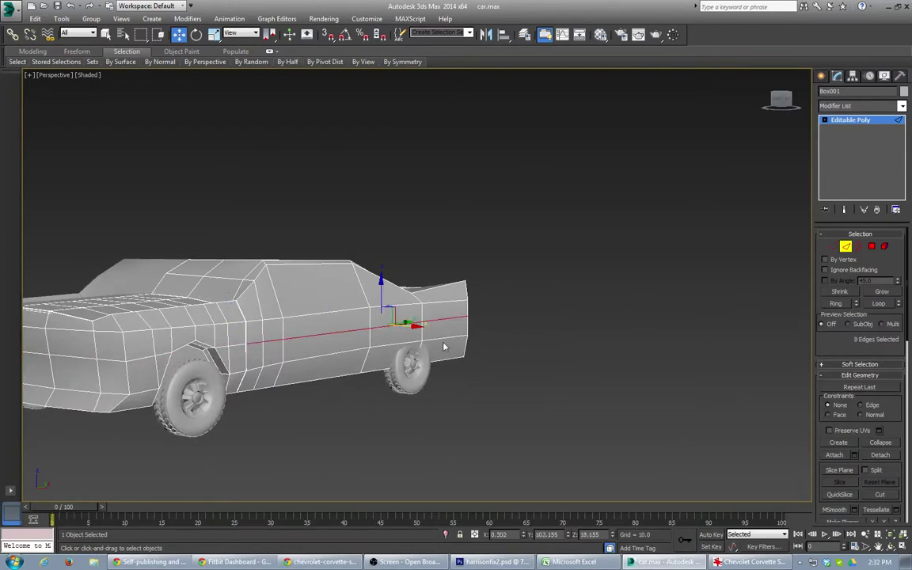
{"action": "middle_click_drag", "start_coordinate": [443, 346], "coordinate": [477, 311], "text": "alt"}
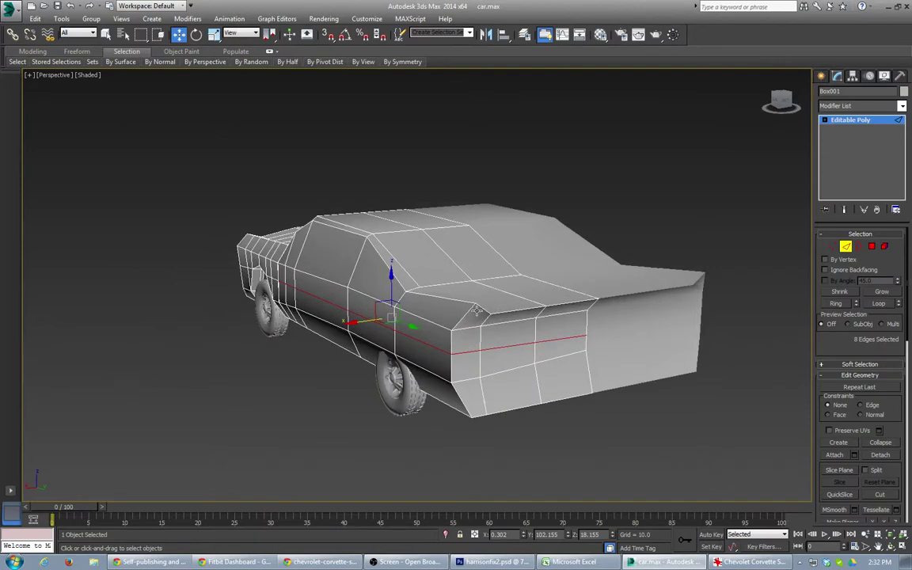
{"action": "left_click_drag", "start_coordinate": [477, 317], "coordinate": [622, 377], "text": "alt"}
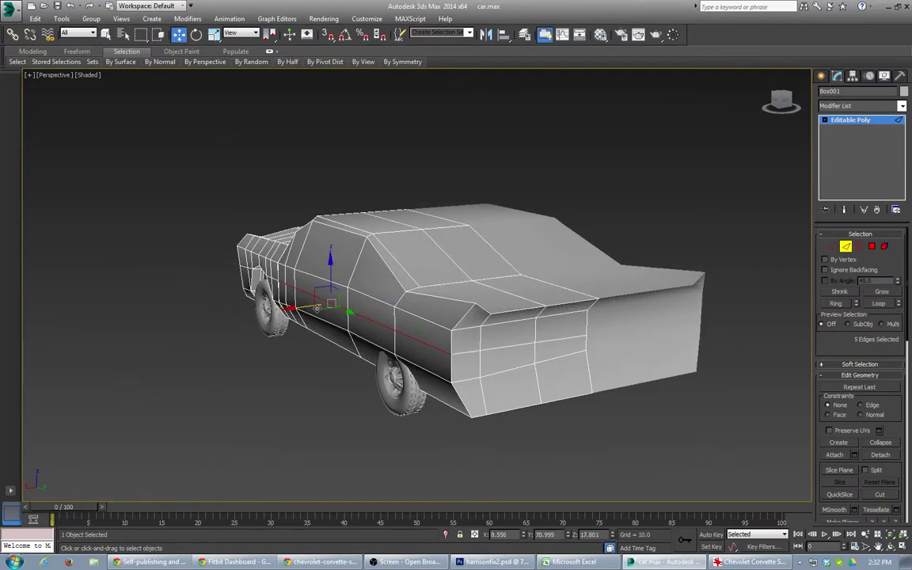
{"action": "left_click_drag", "start_coordinate": [302, 307], "coordinate": [297, 308]}
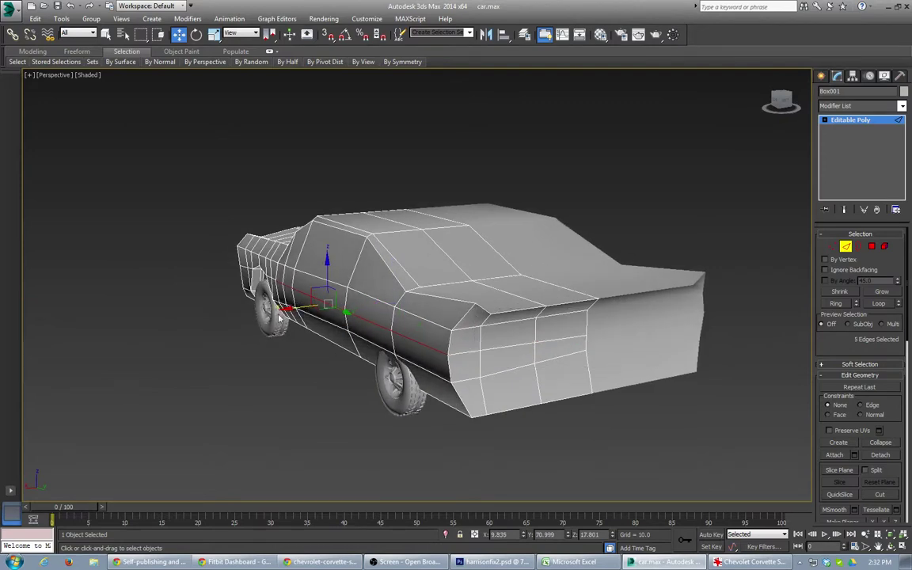
{"action": "middle_click_drag", "start_coordinate": [278, 317], "coordinate": [304, 275], "text": "alt"}
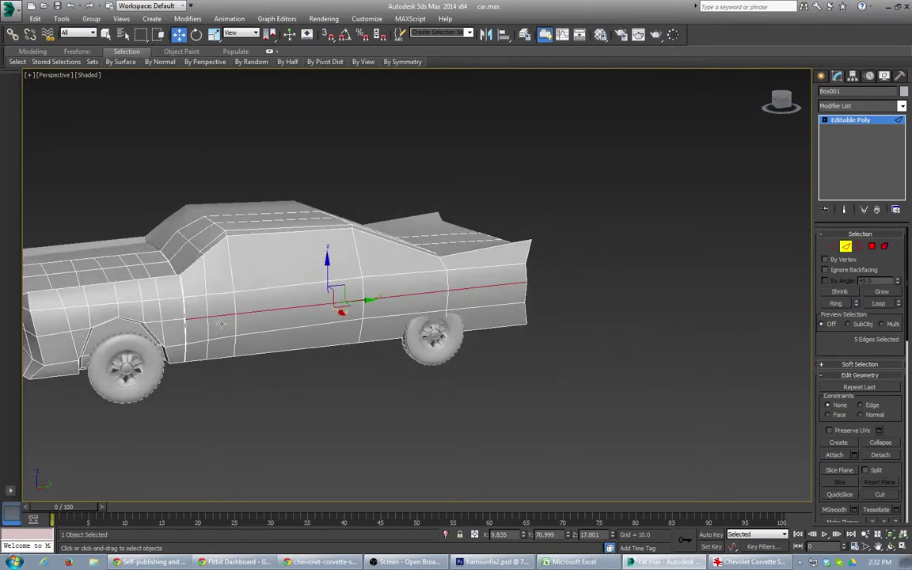
Select the four matching horizontal edges on the front fender either side of the wheel arch and push them slightly outward along X.
{"action": "left_click", "coordinate": [178, 320]}
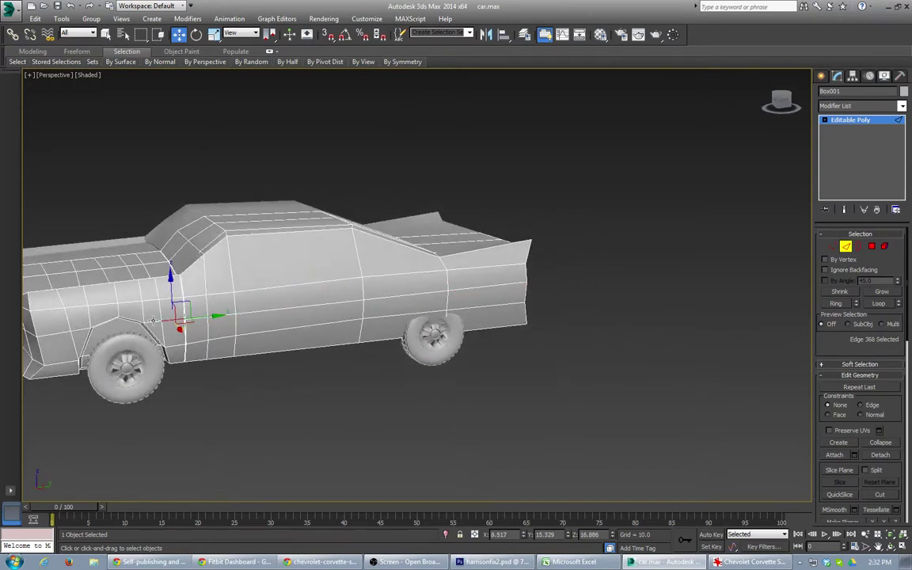
{"action": "left_click", "coordinate": [153, 321], "text": "ctrl"}
{"action": "left_click", "coordinate": [78, 331], "text": "ctrl"}
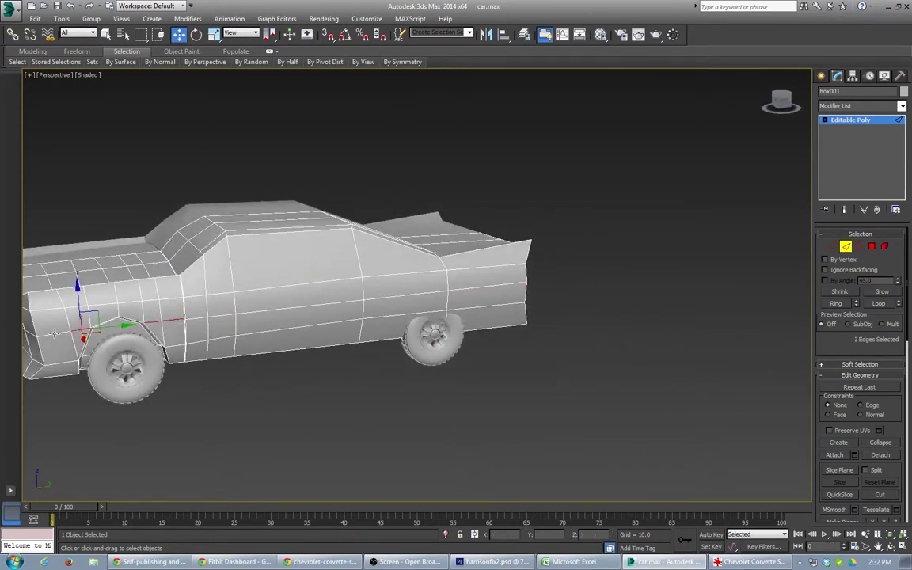
{"action": "left_click", "coordinate": [55, 333], "text": "ctrl"}
{"action": "middle_click_drag", "start_coordinate": [74, 345], "coordinate": [134, 346], "text": "alt"}
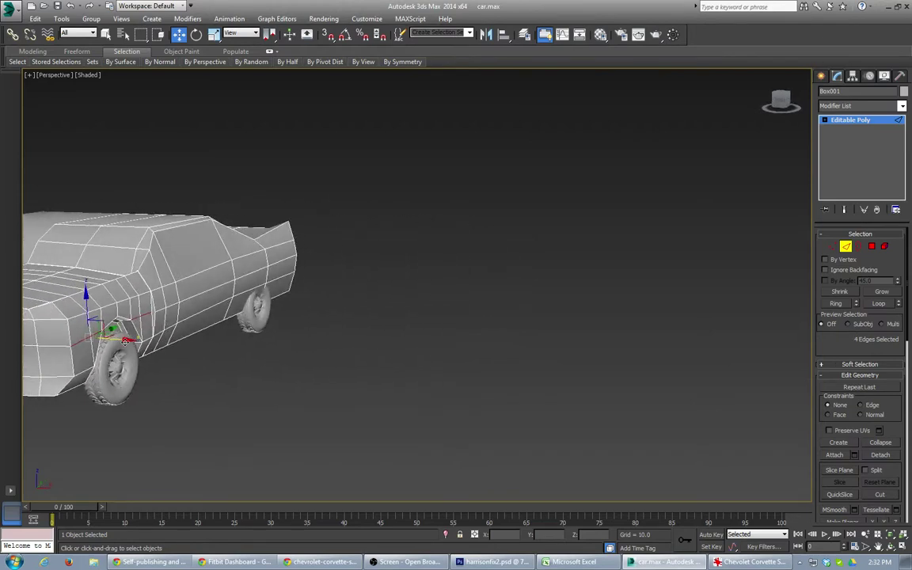
{"action": "left_click_drag", "start_coordinate": [126, 340], "coordinate": [128, 342]}
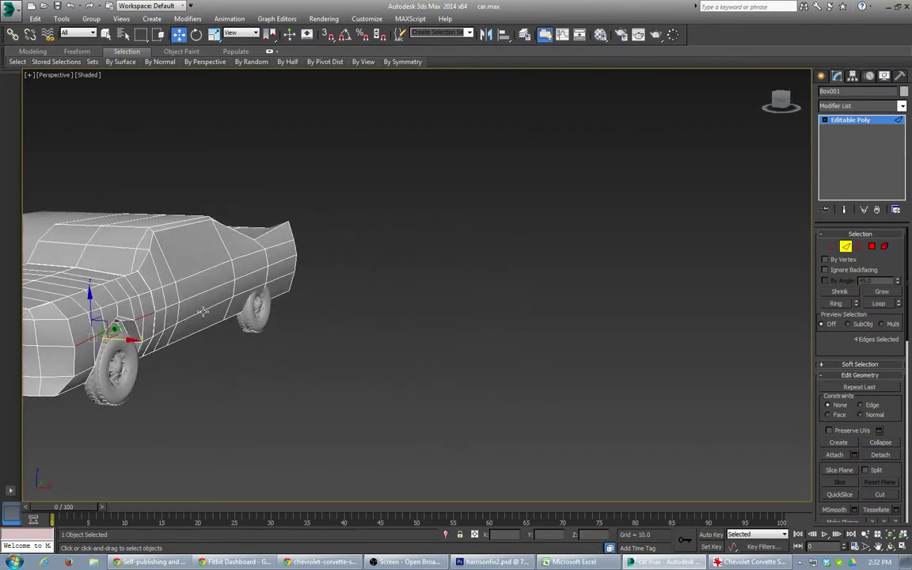
{"action": "middle_click_drag", "start_coordinate": [127, 341], "coordinate": [388, 311], "text": "alt"}
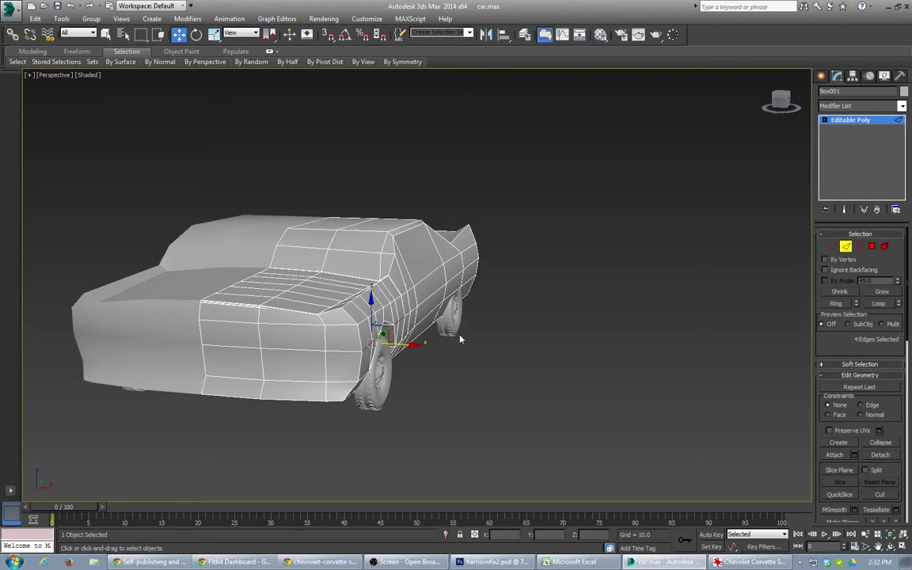
{"action": "middle_click_drag", "start_coordinate": [460, 339], "coordinate": [428, 275], "text": "alt"}
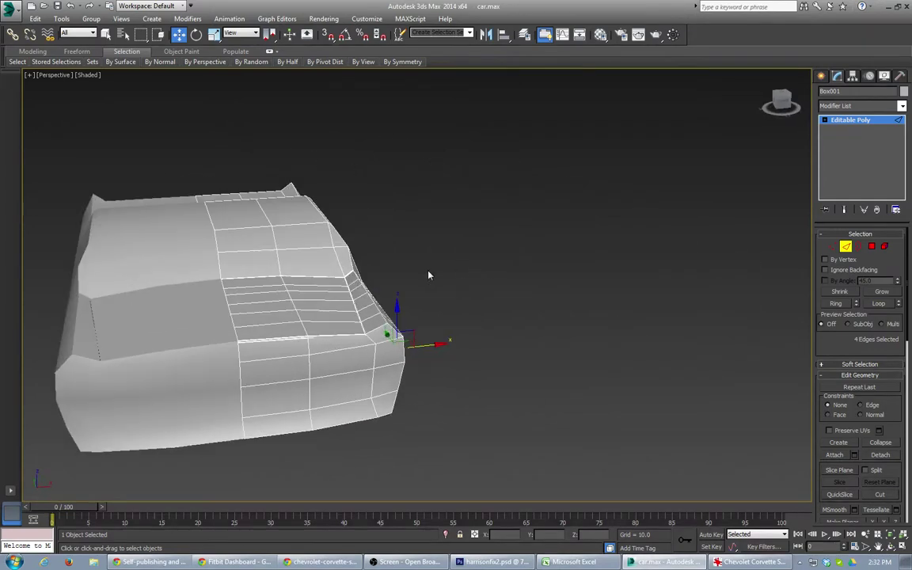
Select the vertex midway up the windshield's side pillar and shift it slightly inward along X.
{"action": "left_click", "coordinate": [333, 246]}
{"action": "key", "text": "1"}
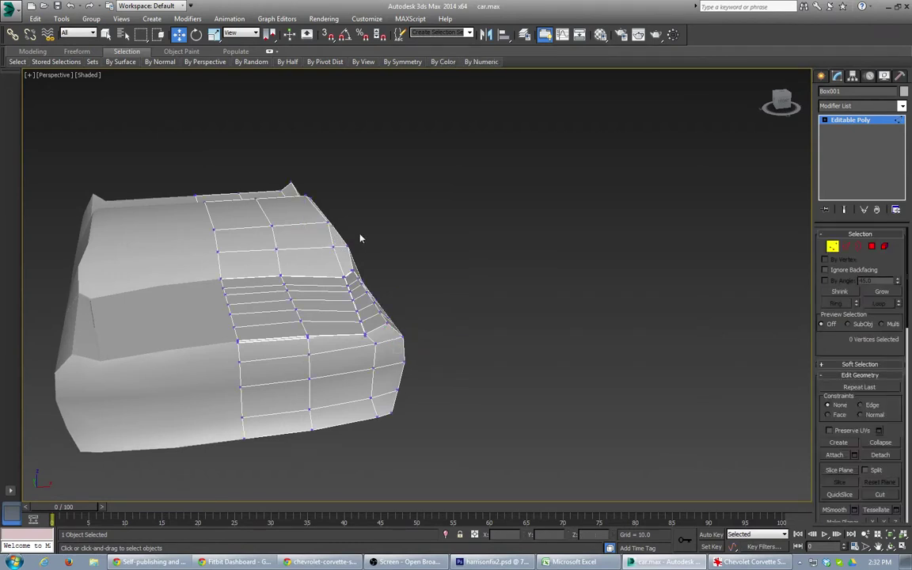
{"action": "left_click", "coordinate": [347, 245]}
{"action": "left_click_drag", "start_coordinate": [383, 241], "coordinate": [380, 244]}
{"action": "middle_click_drag", "start_coordinate": [370, 238], "coordinate": [362, 224], "text": "alt"}
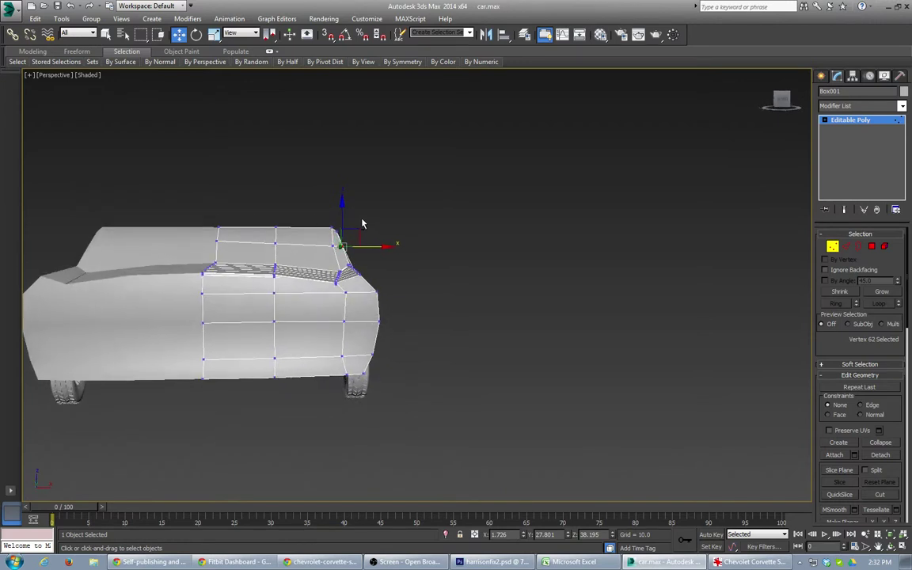
Select the three vertices along the roof's side edge and move them inward along X by about 1.6 units.
{"action": "left_click_drag", "start_coordinate": [310, 204], "coordinate": [362, 246]}
{"action": "left_click_drag", "start_coordinate": [314, 217], "coordinate": [334, 238]}
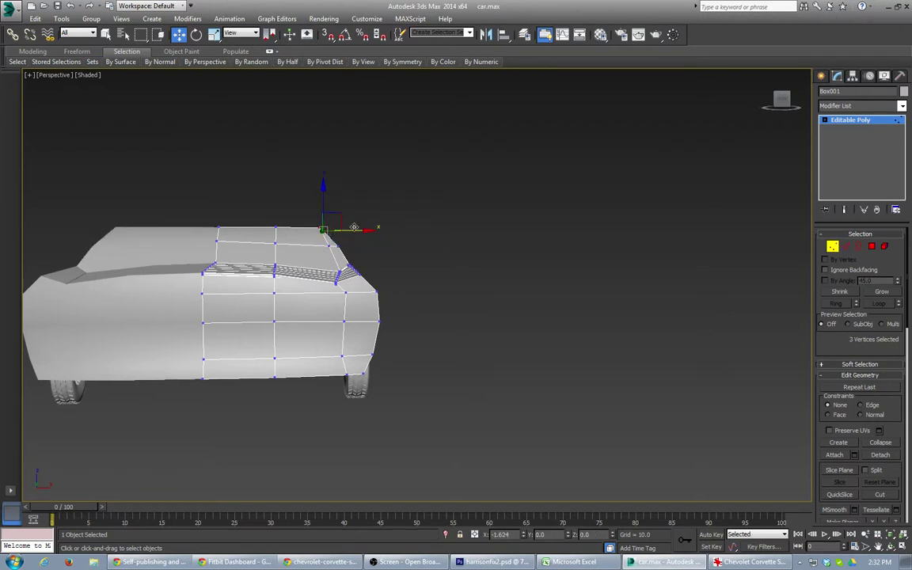
{"action": "middle_click_drag", "start_coordinate": [354, 227], "coordinate": [223, 271], "text": "alt"}
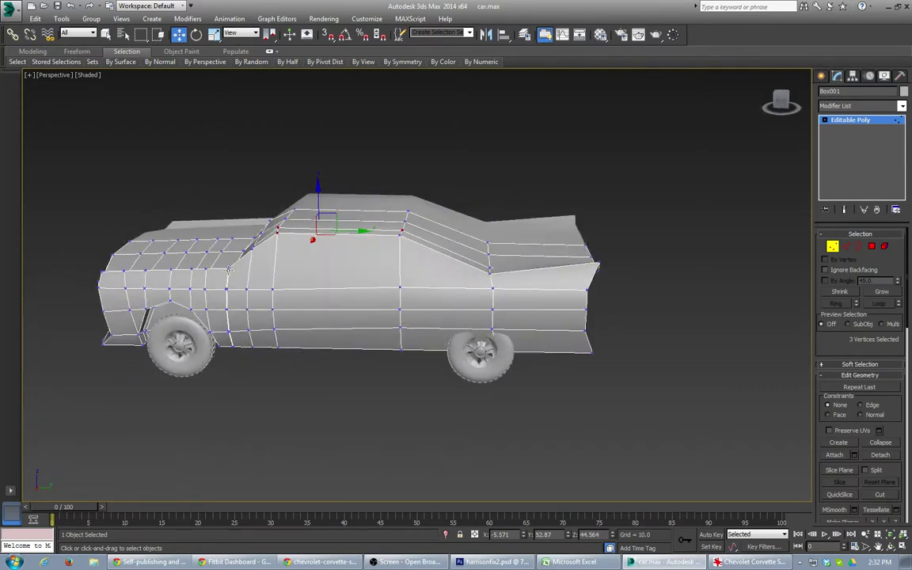
Move the windshield pillar's middle vertex inward along X by about 0.8 units and nudge it in the YZ plane to refine the pillar line.
{"action": "middle_click_drag", "start_coordinate": [204, 247], "coordinate": [322, 298], "text": "alt"}
{"action": "left_click", "coordinate": [325, 279]}
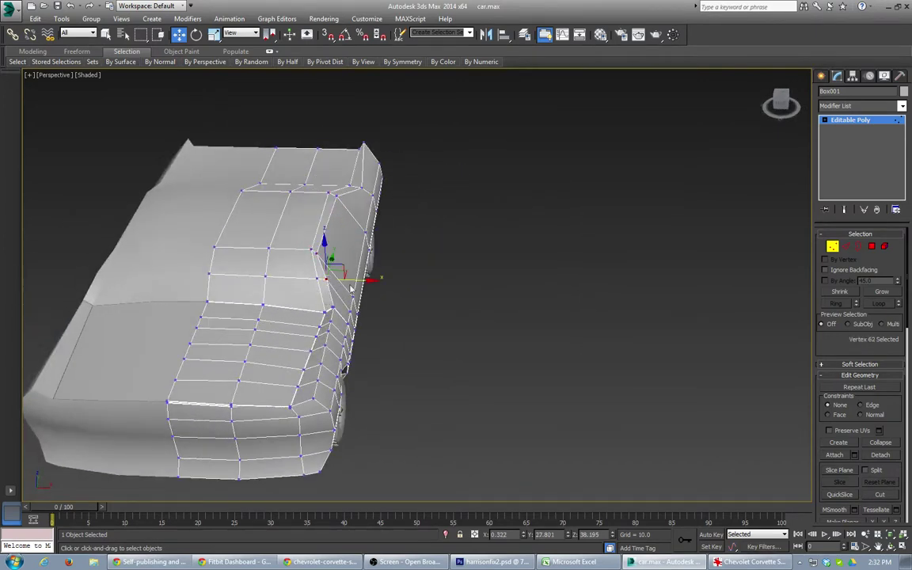
{"action": "left_click_drag", "start_coordinate": [360, 281], "coordinate": [358, 283]}
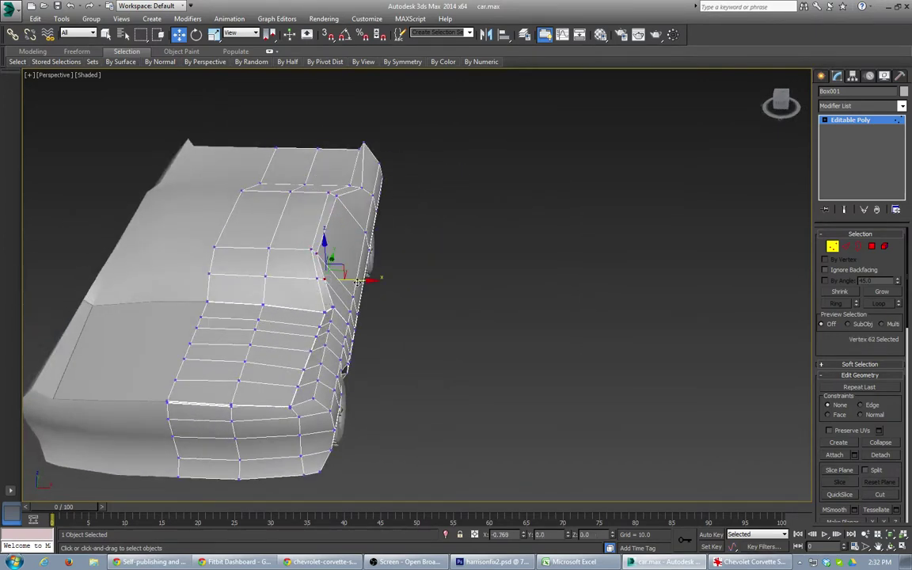
{"action": "middle_click_drag", "start_coordinate": [307, 279], "coordinate": [246, 276], "text": "alt"}
{"action": "scroll", "coordinate": [306, 288], "scroll_direction": "up", "scroll_amount": 4}
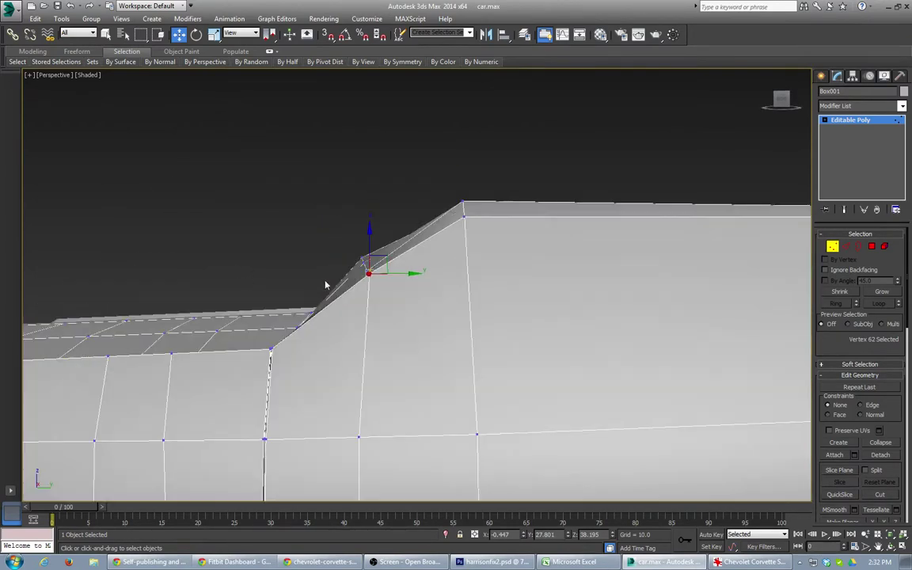
{"action": "left_click_drag", "start_coordinate": [382, 262], "coordinate": [385, 259]}
Move the windshield's centre-line middle vertex in the YZ plane, about 1.2 units down and 0.6 units back.
{"action": "left_click", "coordinate": [361, 258]}
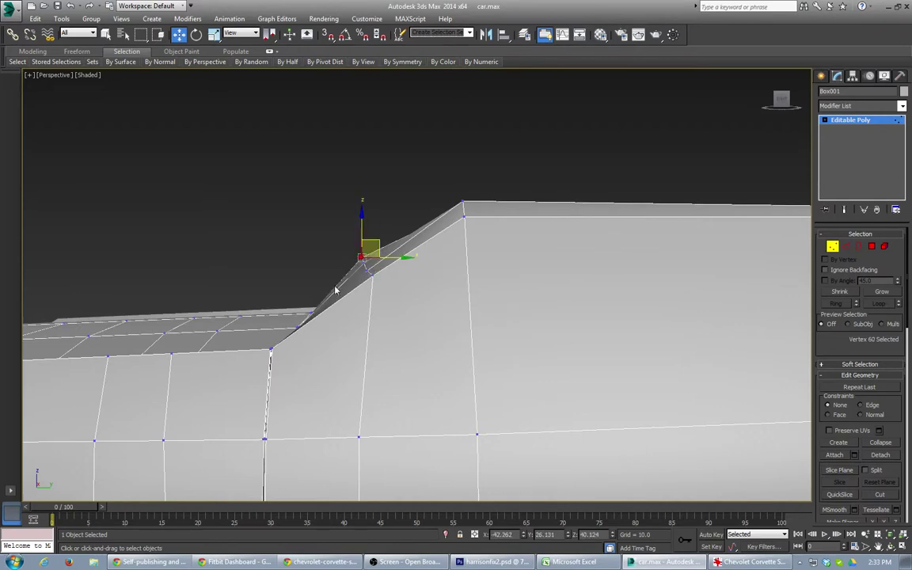
{"action": "middle_click_drag", "start_coordinate": [336, 289], "coordinate": [333, 265], "text": "alt"}
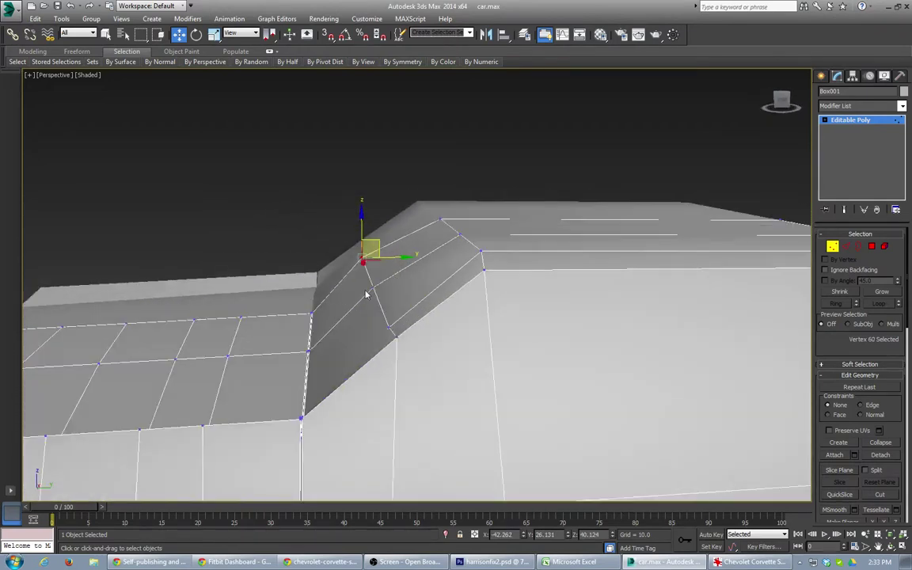
{"action": "left_click", "coordinate": [373, 288]}
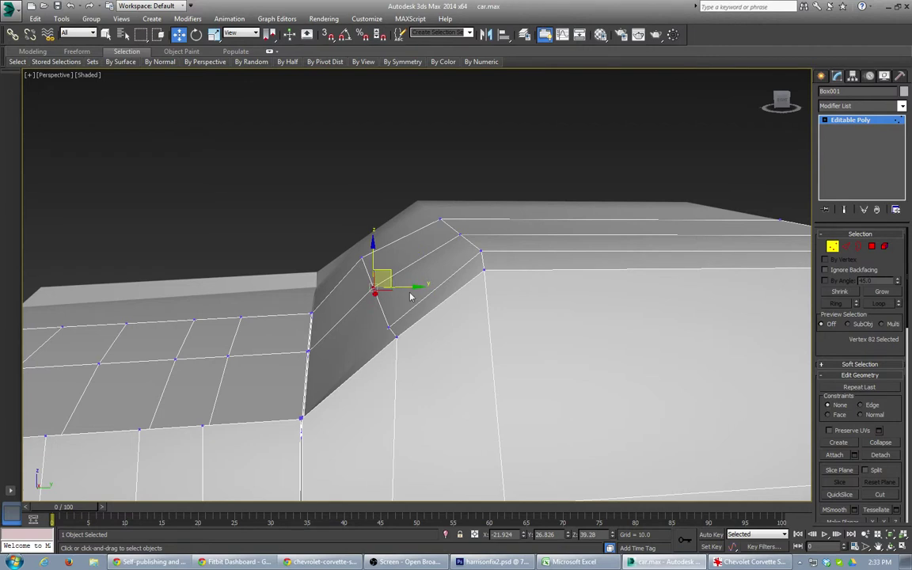
{"action": "left_click", "coordinate": [363, 259]}
{"action": "left_click_drag", "start_coordinate": [378, 248], "coordinate": [384, 255]}
{"action": "middle_click_drag", "start_coordinate": [321, 285], "coordinate": [429, 311], "text": "alt"}
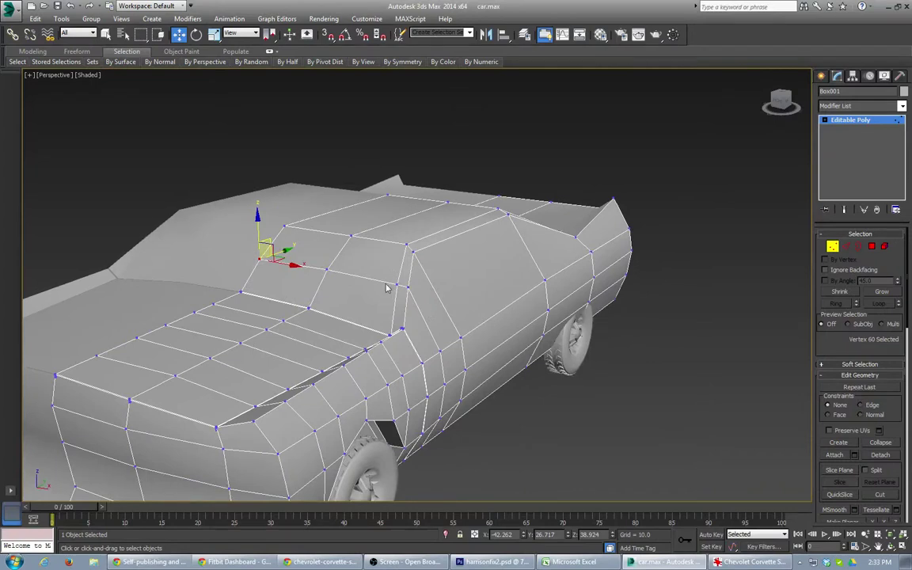
Shift the inner middle vertex of the windshield's side pillar outward along X by about 0.4 units.
{"action": "key", "text": "z"}
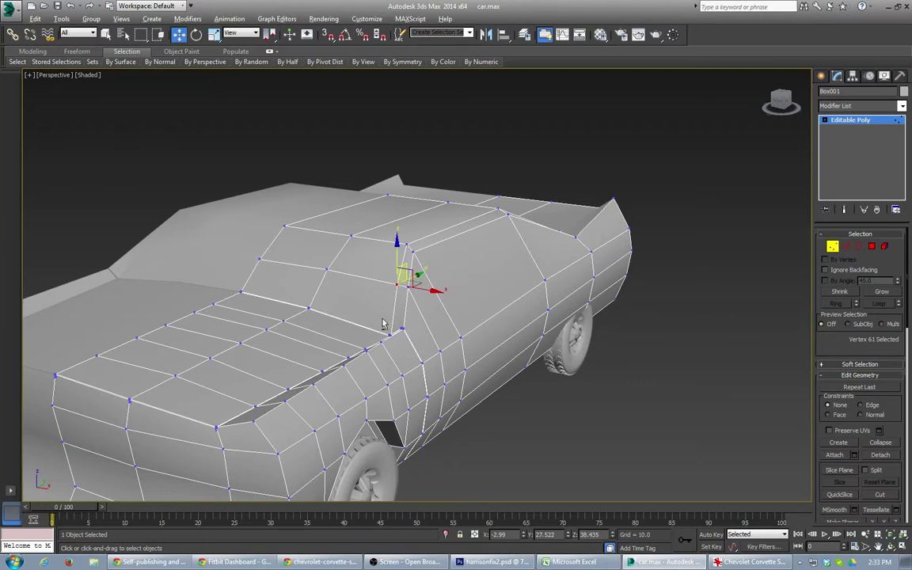
{"action": "scroll", "coordinate": [418, 317], "scroll_direction": "up", "scroll_amount": 5}
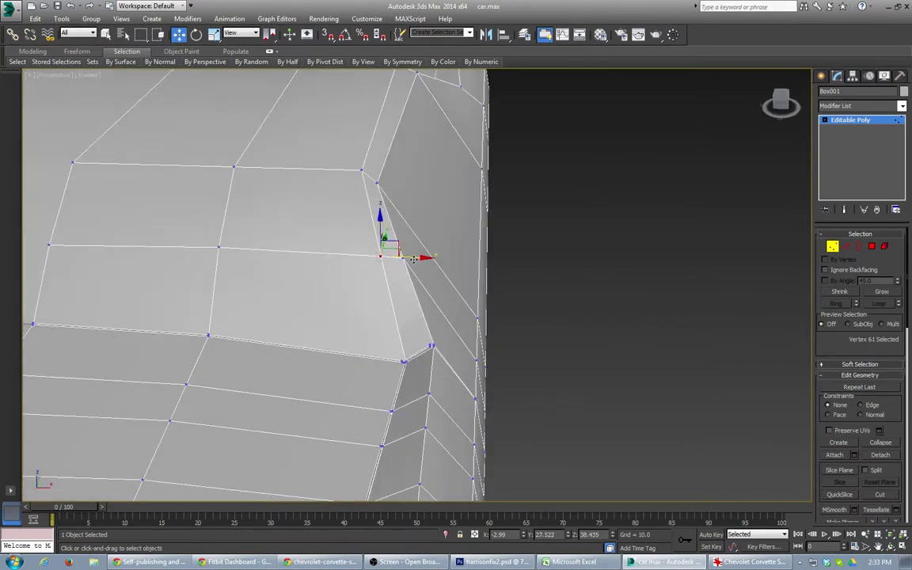
{"action": "left_click_drag", "start_coordinate": [414, 258], "coordinate": [417, 258]}
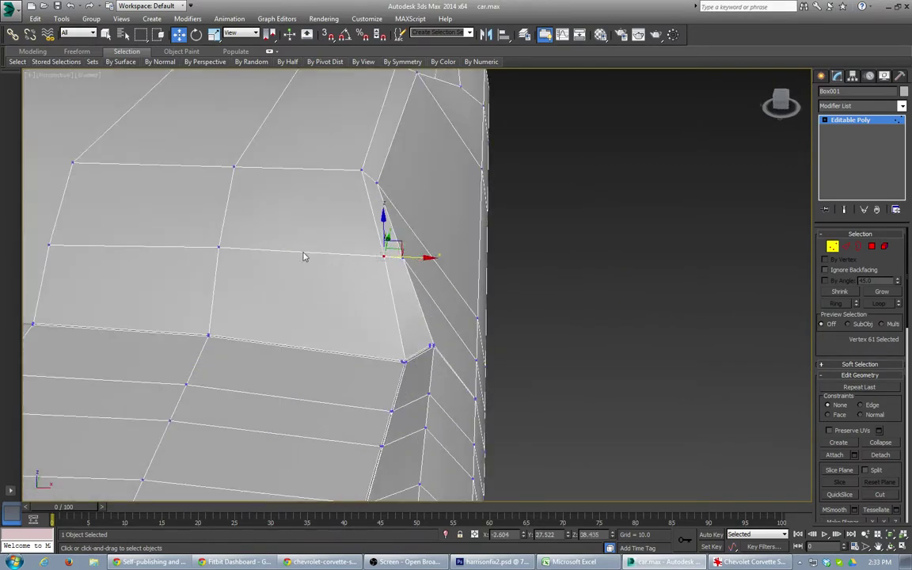
Lower the windshield's two inner middle-row vertices by about 0.7 and 0.3 units, moving each slightly back in the YZ plane.
{"action": "left_click", "coordinate": [219, 247]}
{"action": "middle_click_drag", "start_coordinate": [279, 309], "coordinate": [277, 303], "text": "alt"}
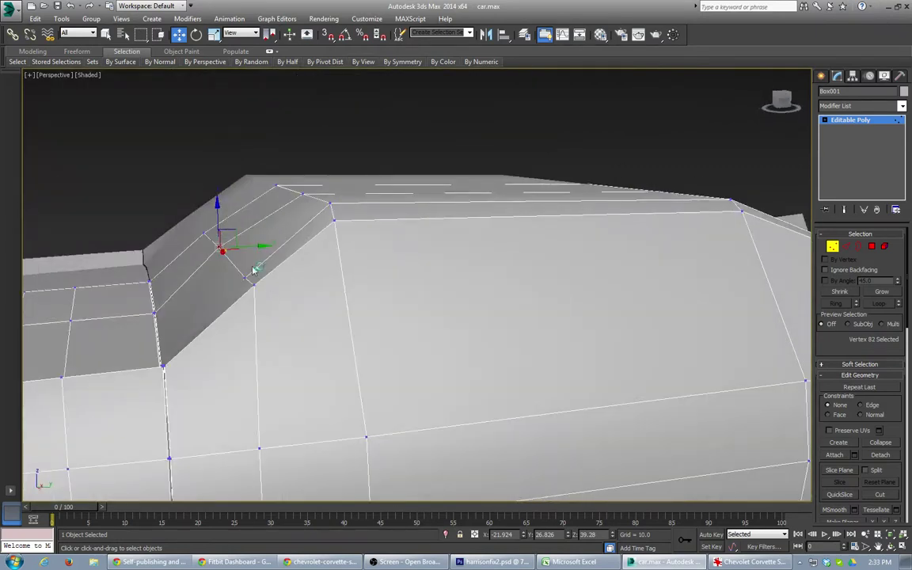
{"action": "left_click_drag", "start_coordinate": [236, 238], "coordinate": [238, 239]}
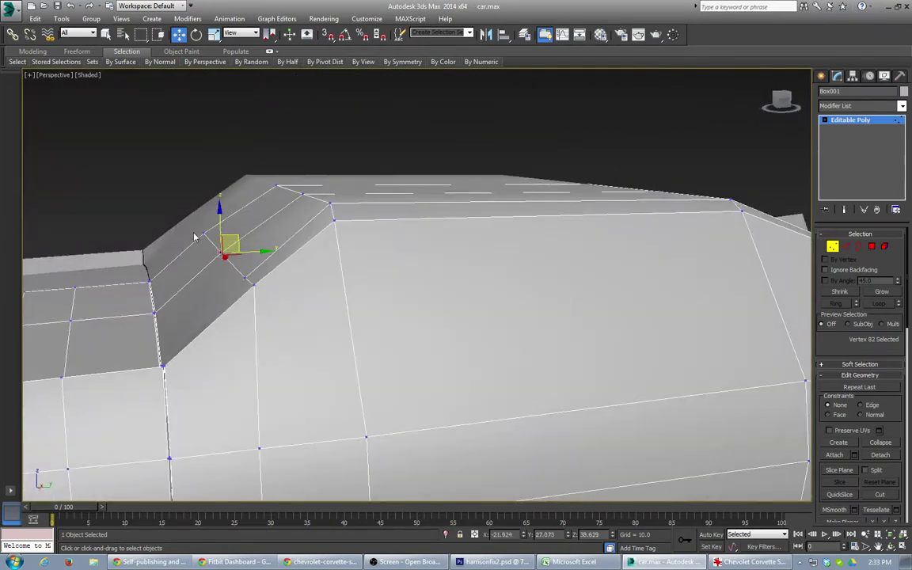
{"action": "left_click", "coordinate": [208, 234]}
{"action": "left_click_drag", "start_coordinate": [219, 221], "coordinate": [223, 224]}
{"action": "middle_click_drag", "start_coordinate": [182, 271], "coordinate": [223, 282], "text": "alt"}
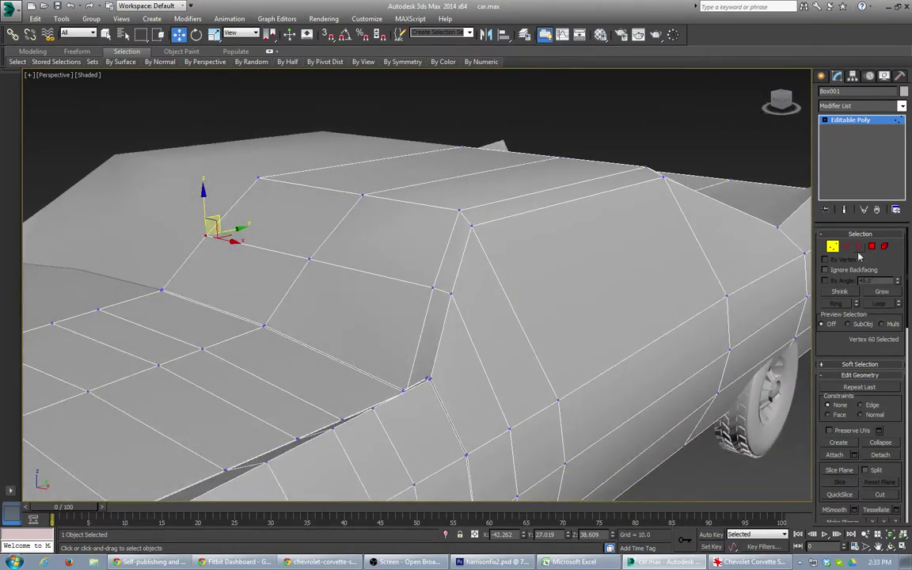
Cut a new edge line up the middle of the windshield's side pillar and along the narrow strip at the roof's side.
{"action": "left_click", "coordinate": [363, 327]}
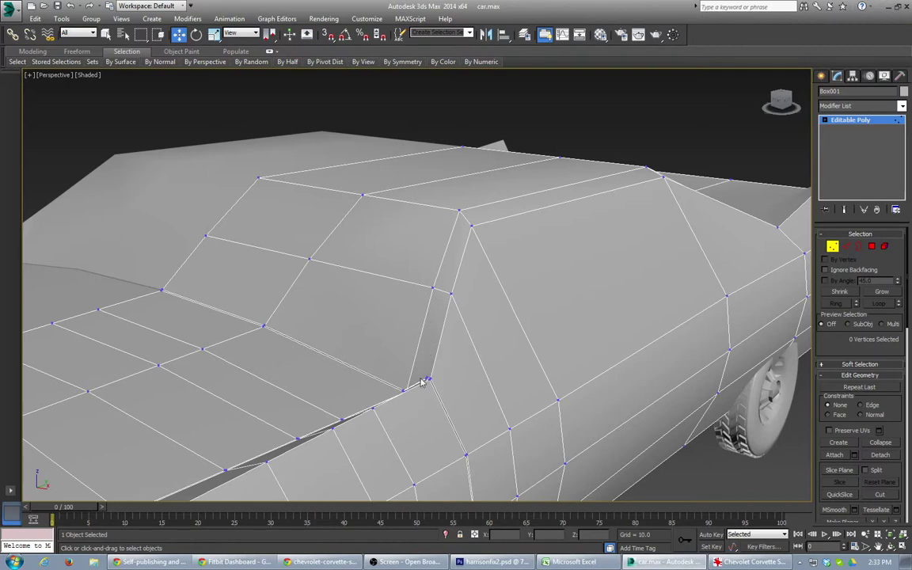
{"action": "mouse_move", "coordinate": [417, 364]}
{"action": "middle_mouse_down", "text": "alt"}
{"action": "mouse_move", "coordinate": [389, 339]}
{"action": "mouse_move", "coordinate": [427, 363]}
{"action": "mouse_move", "coordinate": [421, 353]}
{"action": "middle_mouse_up", "text": "alt"}
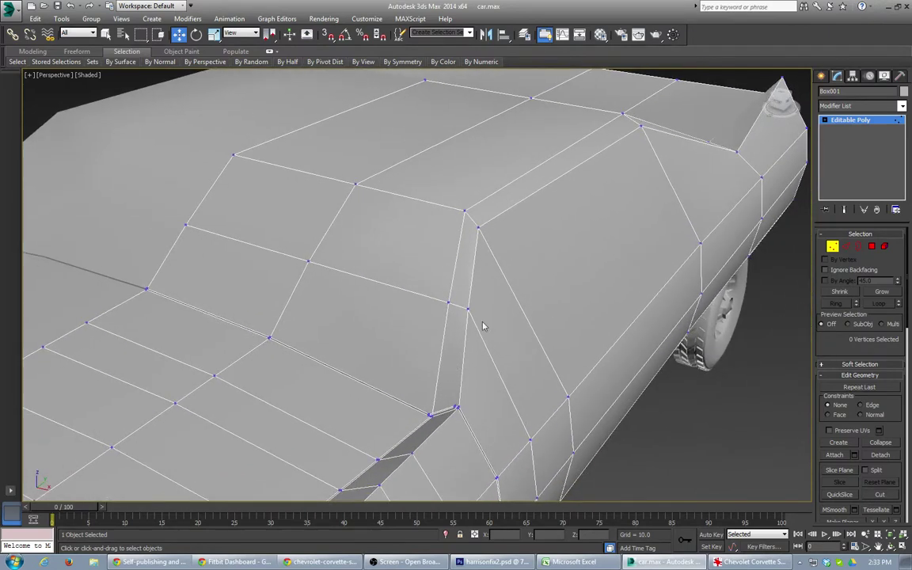
{"action": "key", "text": "alt+c"}
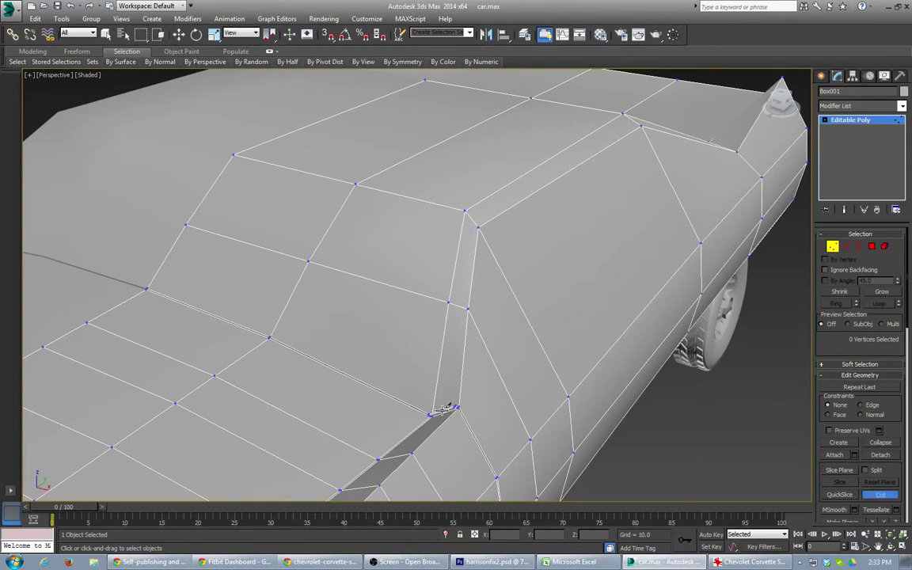
{"action": "left_click", "coordinate": [471, 220]}
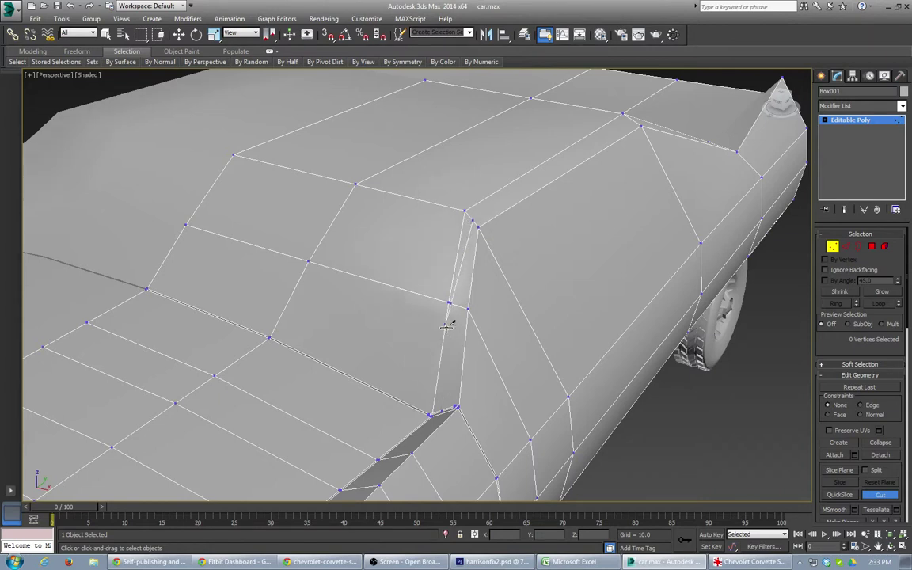
{"action": "left_click", "coordinate": [444, 408]}
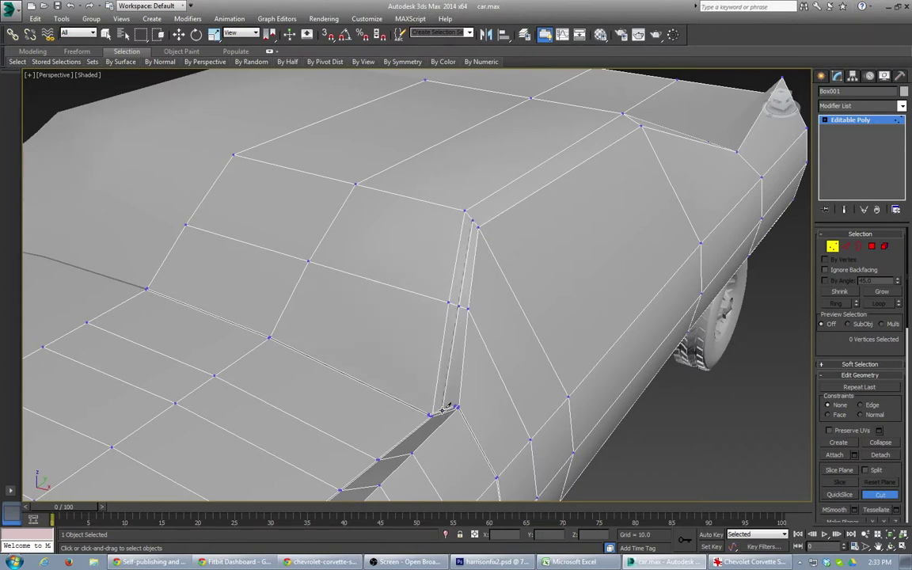
{"action": "left_click", "coordinate": [474, 219]}
{"action": "left_click", "coordinate": [633, 118]}
Continue the cut down the middle of the rear pillar strip and along the rear deck's side to the tail fin.
{"action": "middle_click_drag", "start_coordinate": [681, 136], "coordinate": [403, 147], "text": "alt"}
{"action": "scroll", "coordinate": [388, 151], "scroll_direction": "up", "scroll_amount": 3}
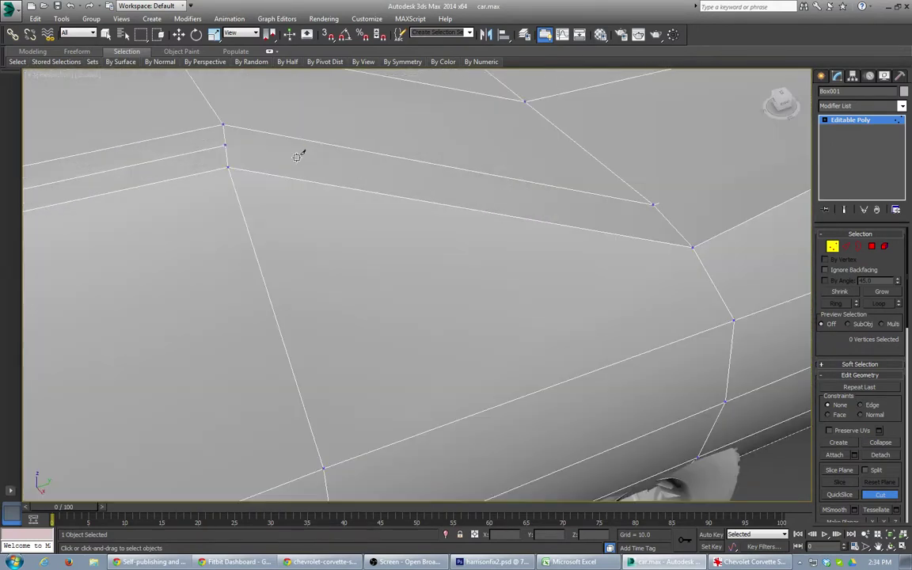
{"action": "left_click", "coordinate": [226, 145]}
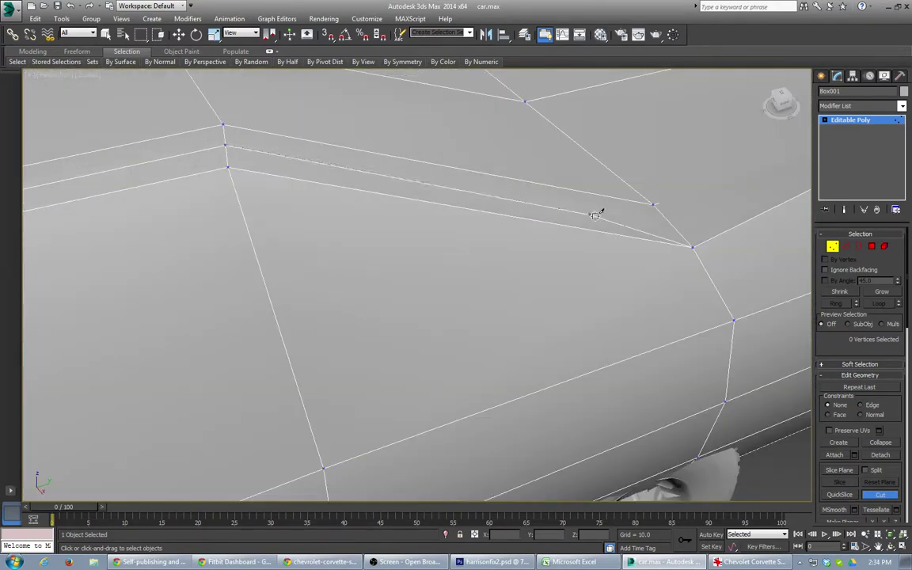
{"action": "left_click", "coordinate": [676, 231]}
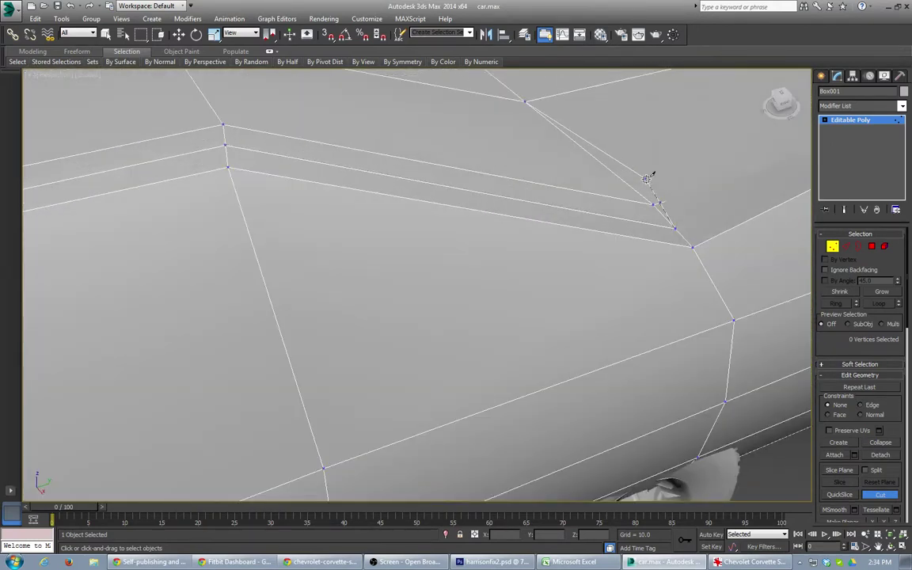
{"action": "middle_click_drag", "start_coordinate": [648, 177], "coordinate": [714, 188], "text": "alt"}
{"action": "scroll", "coordinate": [633, 126], "scroll_direction": "down", "scroll_amount": 3}
{"action": "scroll", "coordinate": [634, 125], "scroll_direction": "down", "scroll_amount": 3}
{"action": "middle_click_drag", "start_coordinate": [523, 82], "coordinate": [482, 346]}
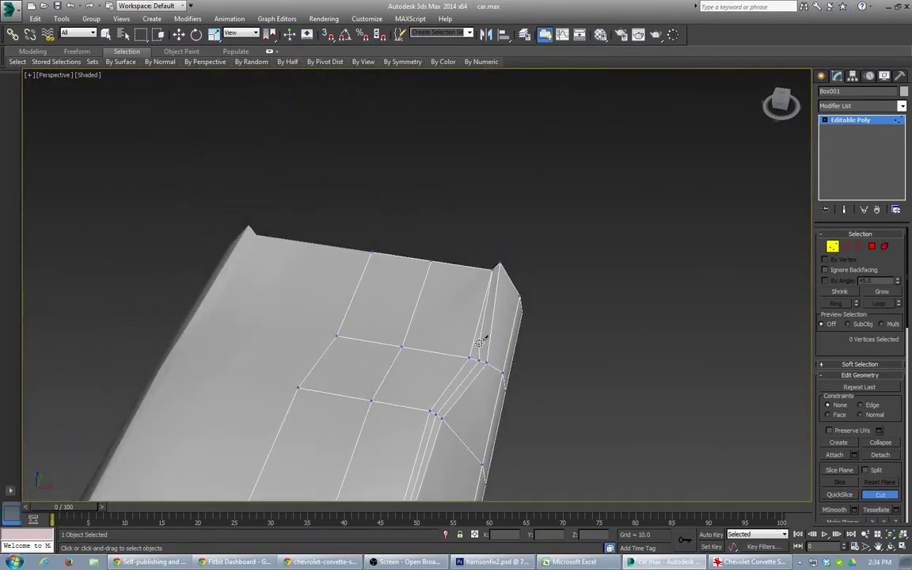
{"action": "left_click", "coordinate": [496, 264]}
Extend the cut from the tail fin down the outer column of the rear end to the body's lower edge.
{"action": "middle_click_drag", "start_coordinate": [544, 297], "coordinate": [268, 138], "text": "alt"}
{"action": "scroll", "coordinate": [268, 137], "scroll_direction": "up", "scroll_amount": 3}
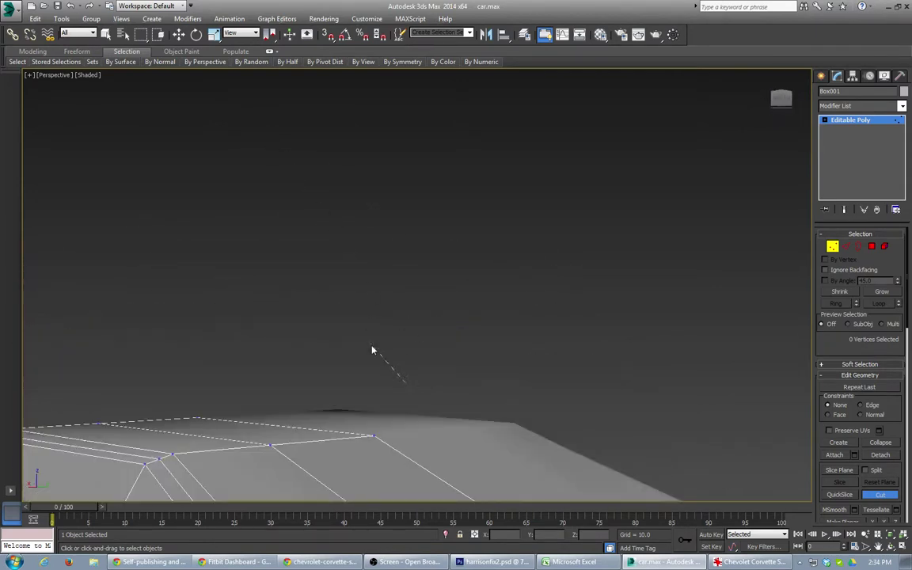
{"action": "scroll", "coordinate": [376, 349], "scroll_direction": "down", "scroll_amount": 3}
{"action": "middle_click_drag", "start_coordinate": [390, 427], "coordinate": [413, 207], "text": "alt"}
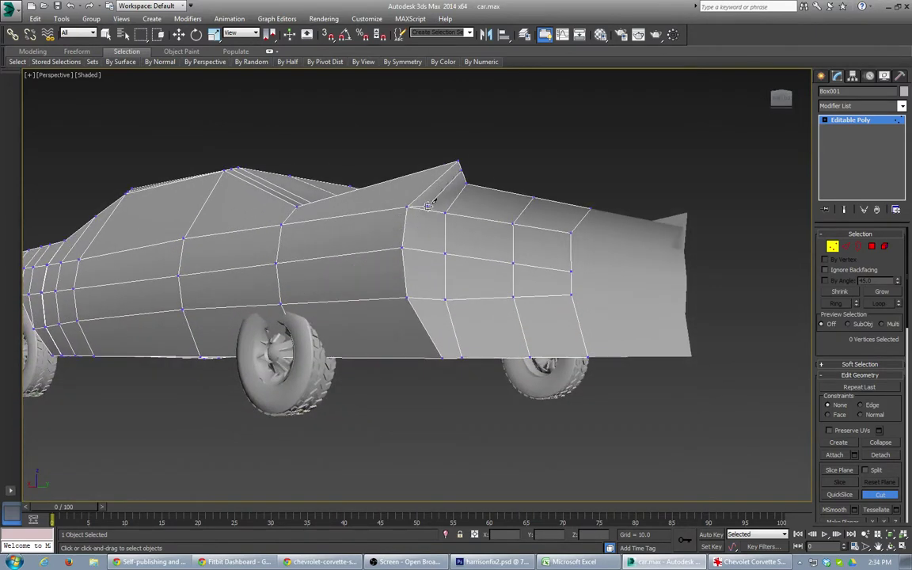
{"action": "left_click", "coordinate": [424, 208]}
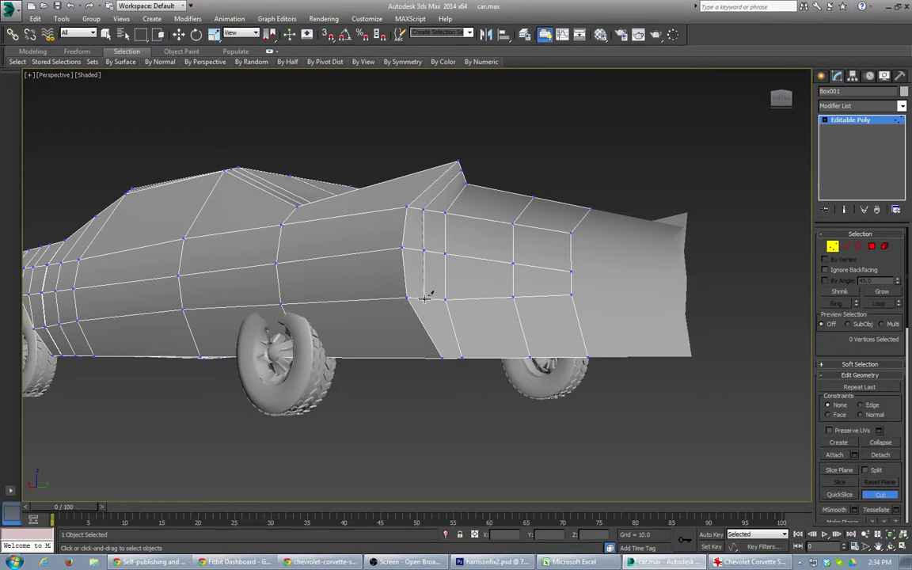
{"action": "left_click", "coordinate": [425, 298]}
{"action": "left_click", "coordinate": [453, 356]}
Select the new edge loop without the cross edge on the windshield, then raise it about 1 unit and move it outward about 0.4 units.
{"action": "middle_click_drag", "start_coordinate": [224, 212], "coordinate": [377, 270], "text": "alt"}
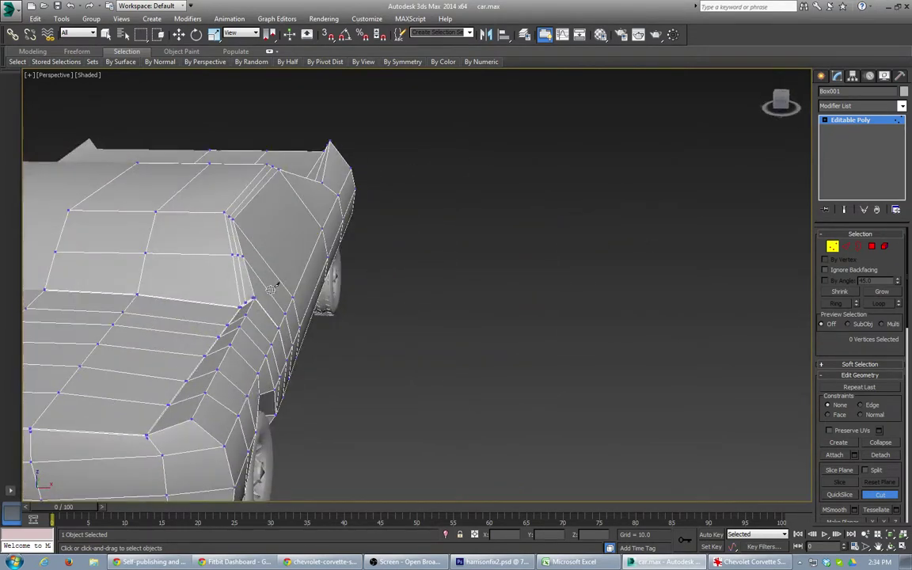
{"action": "key", "text": "w"}
{"action": "key", "text": "2"}
{"action": "double_click", "coordinate": [240, 263]}
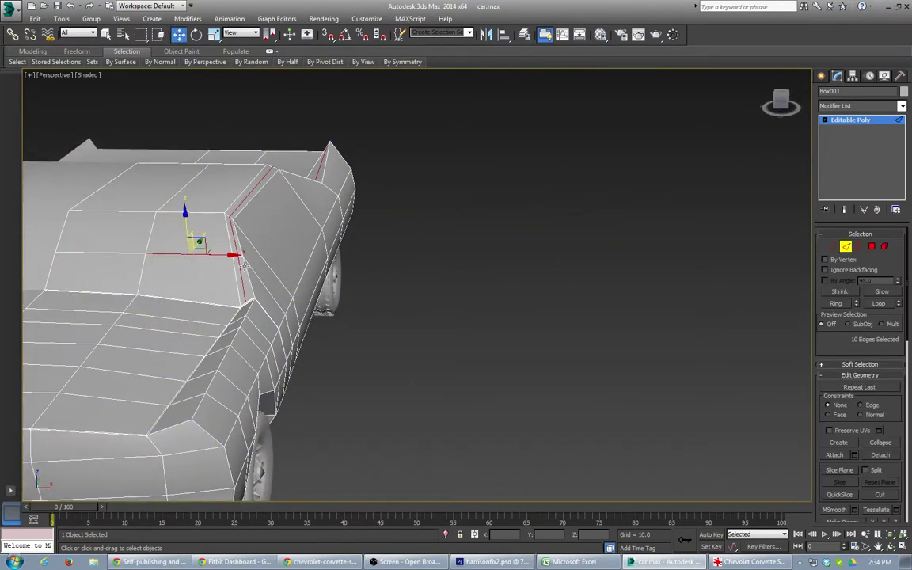
{"action": "left_click", "coordinate": [195, 253], "text": "alt"}
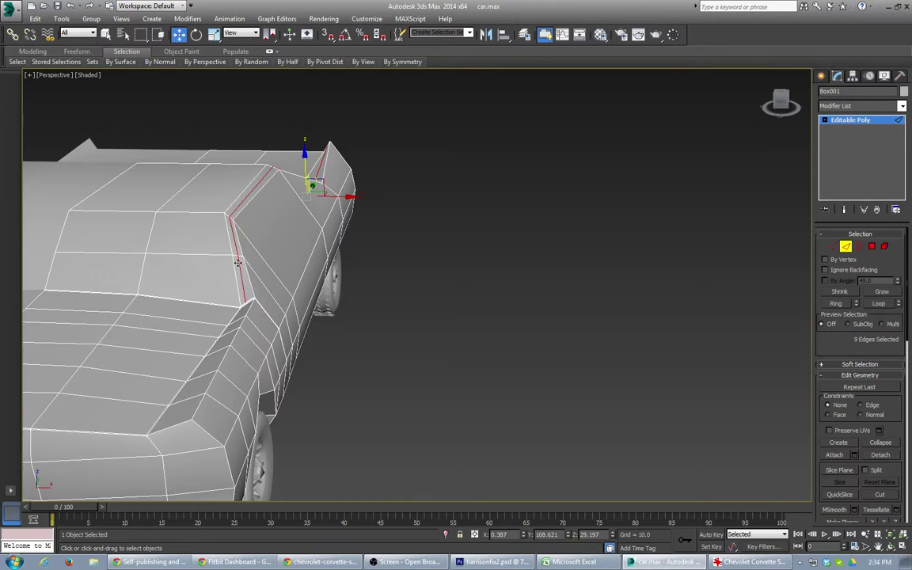
{"action": "left_click_drag", "start_coordinate": [304, 161], "coordinate": [304, 156]}
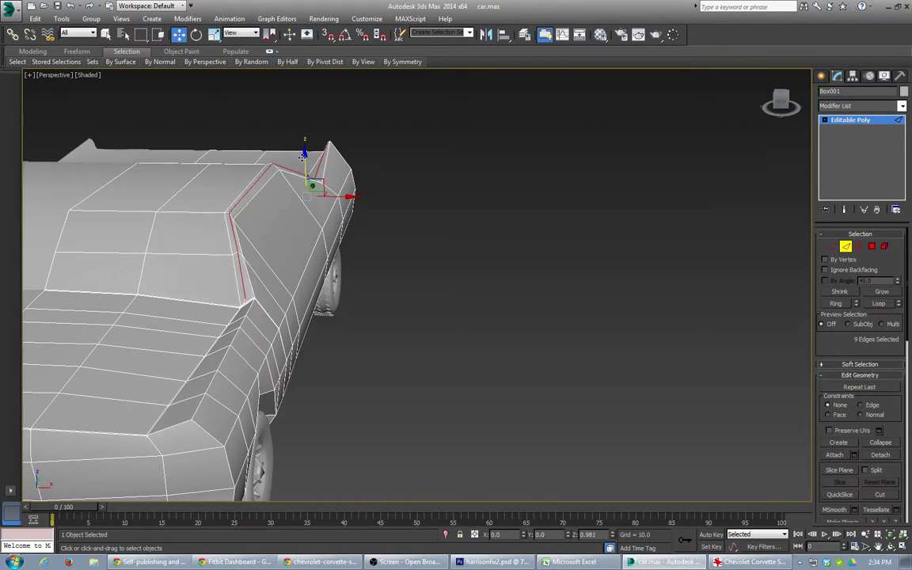
{"action": "left_click_drag", "start_coordinate": [332, 194], "coordinate": [335, 194]}
{"action": "middle_click_drag", "start_coordinate": [276, 238], "coordinate": [367, 276], "text": "alt"}
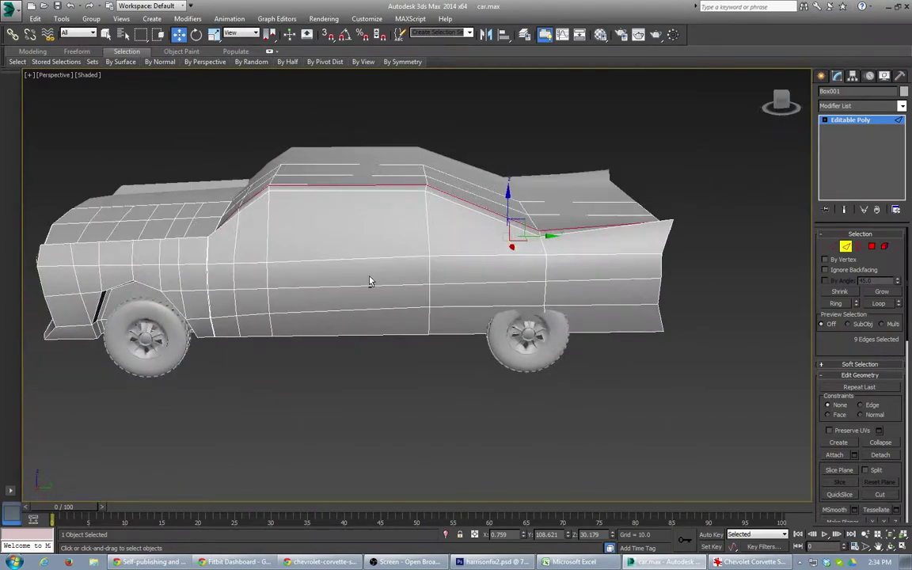
{"action": "middle_click_drag", "start_coordinate": [349, 218], "coordinate": [358, 236], "text": "alt"}
{"action": "scroll", "coordinate": [352, 237], "scroll_direction": "up", "scroll_amount": 3}
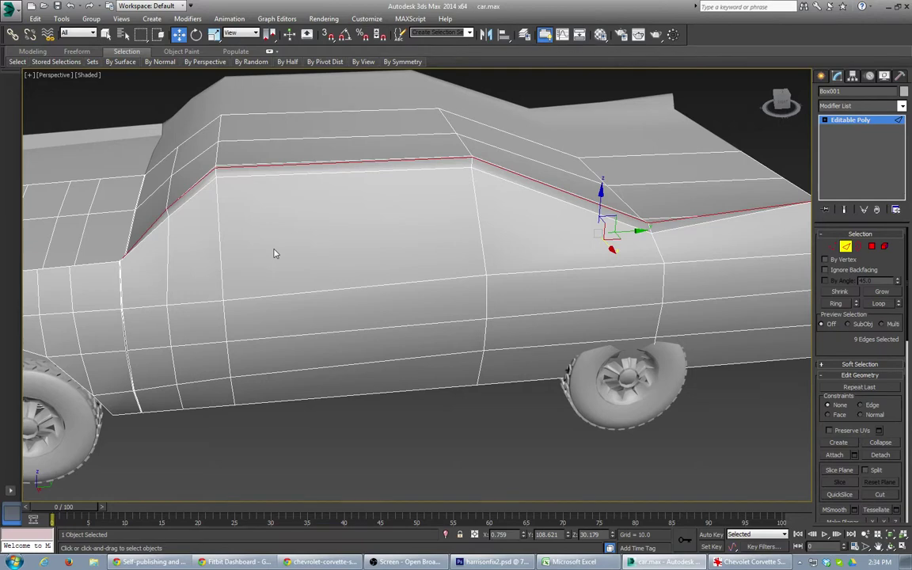
{"action": "middle_click_drag", "start_coordinate": [202, 318], "coordinate": [408, 309], "text": "alt"}
{"action": "scroll", "coordinate": [213, 328], "scroll_direction": "down", "scroll_amount": 5}
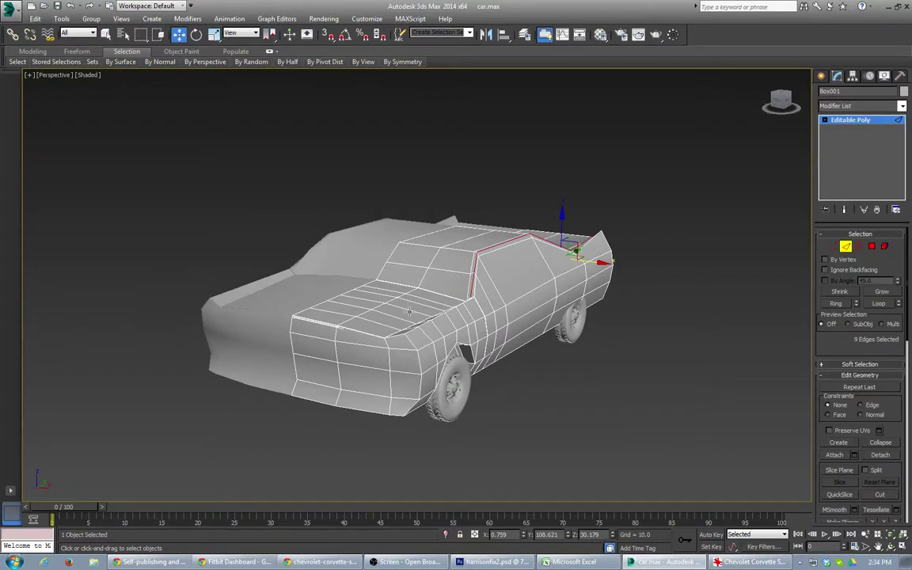
{"action": "middle_click_drag", "start_coordinate": [435, 376], "coordinate": [429, 376], "text": "alt"}
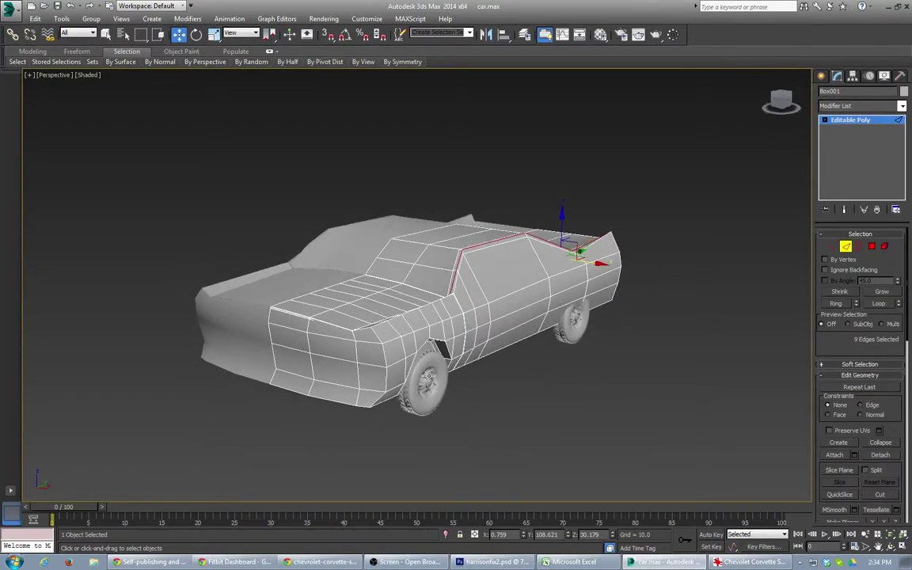